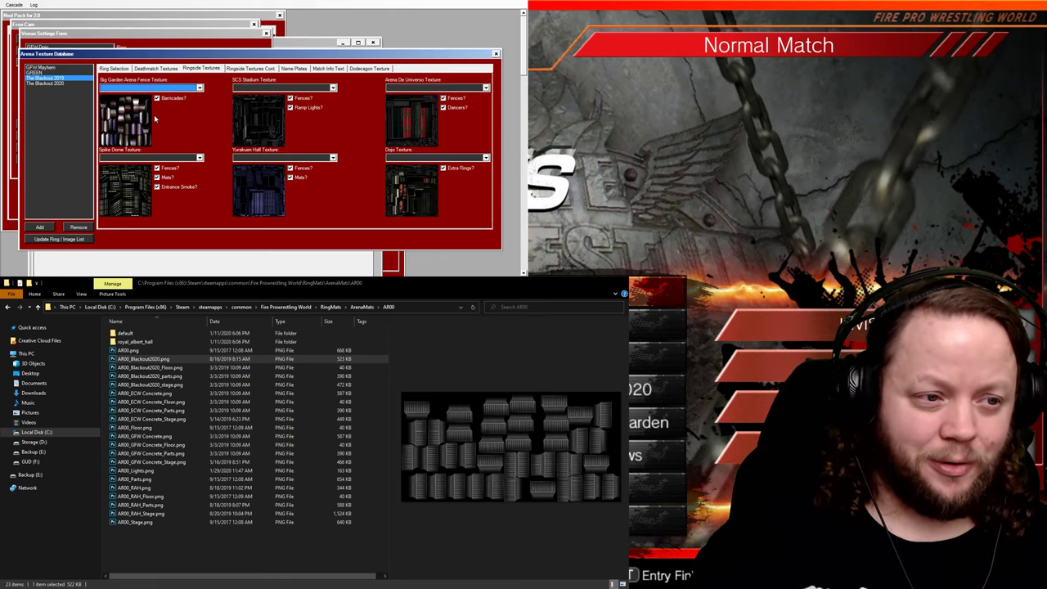
Step: Set The Blackout 2019's Big Garden Arena fence texture to AR00_Blackout2020.png and review the remaining texture, name plate and match info settings
click(155, 103)
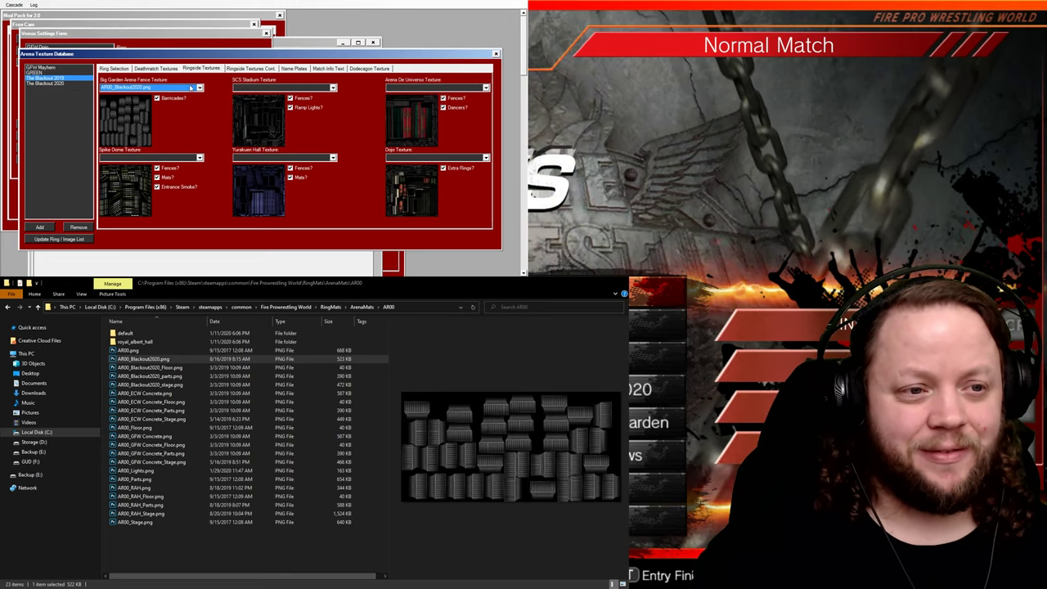
click(248, 68)
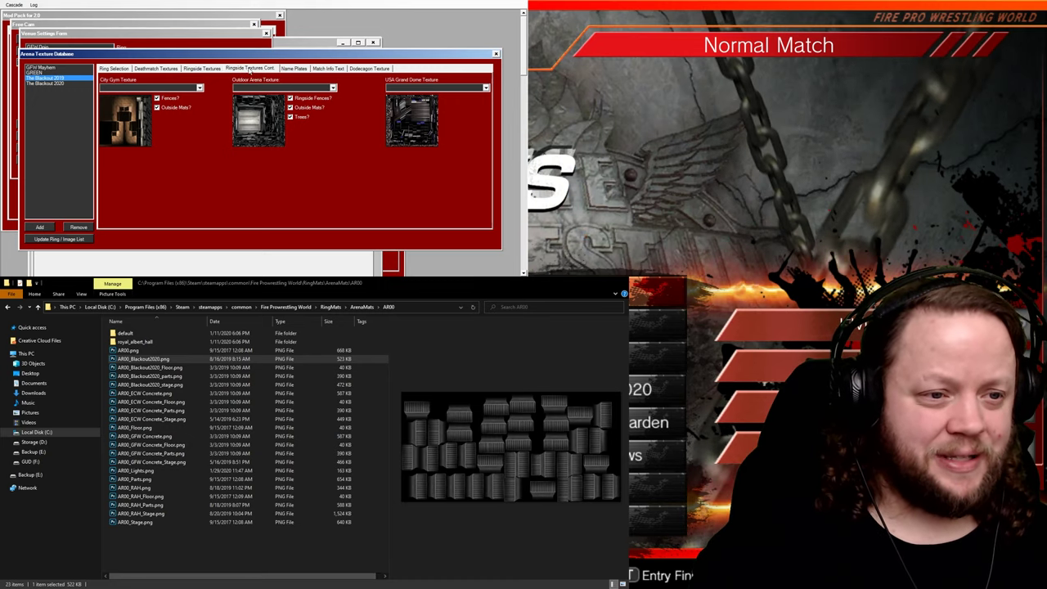
click(294, 69)
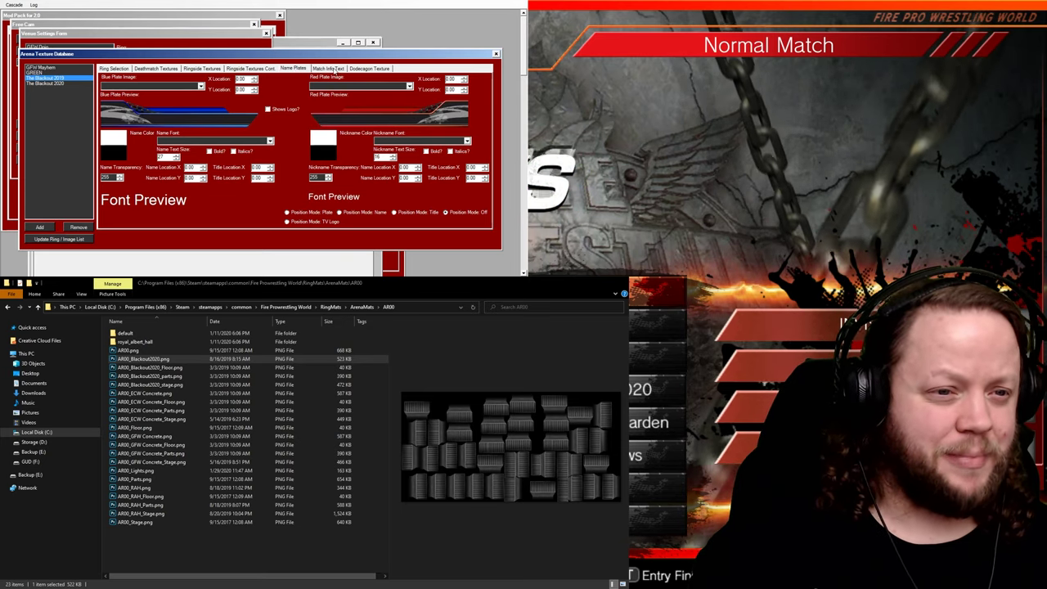
click(329, 69)
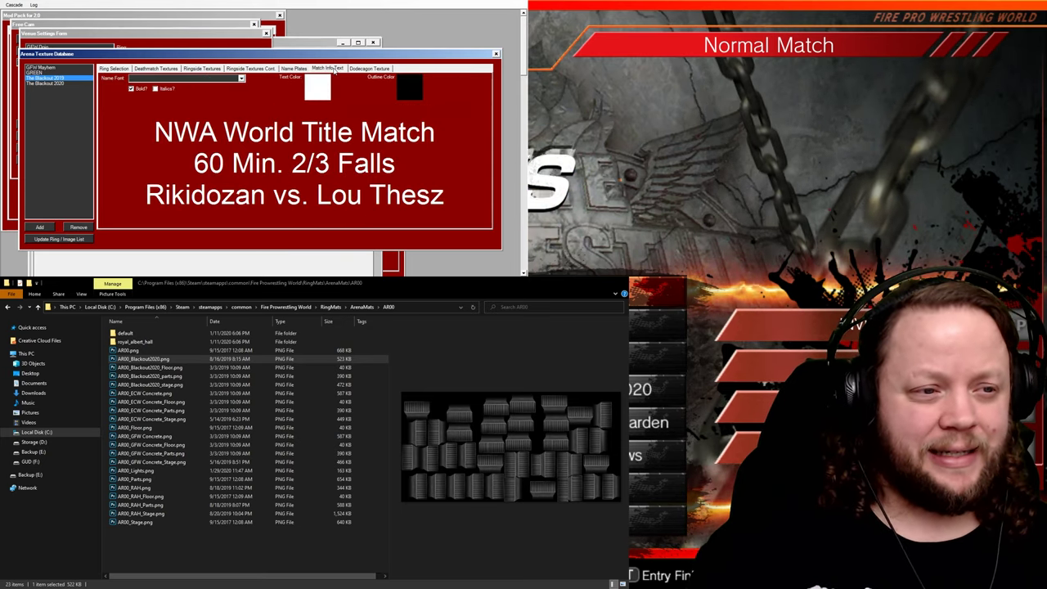
click(369, 69)
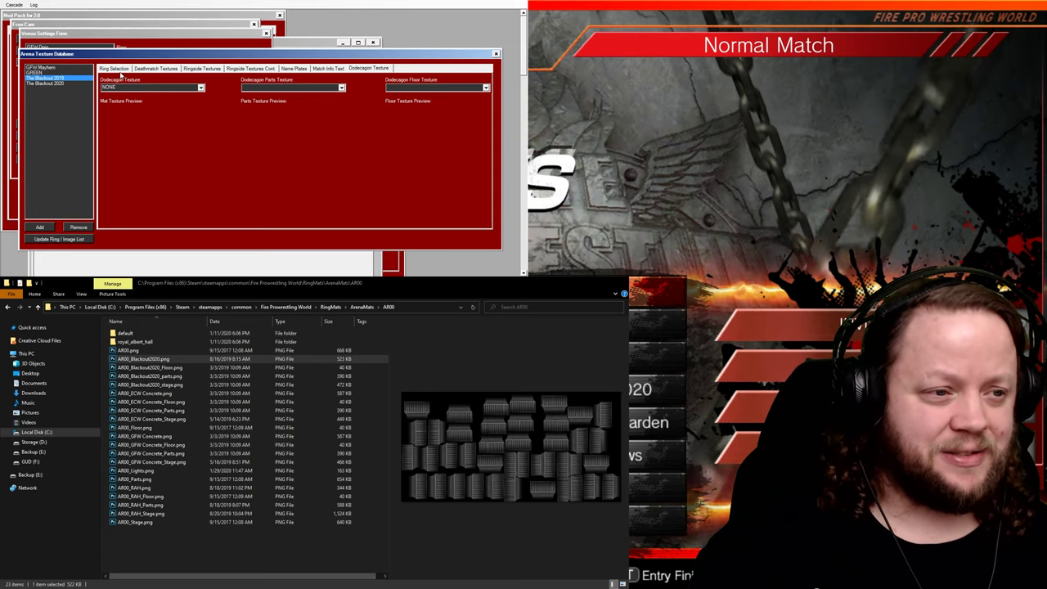
click(115, 68)
Step: Compare the ring selection and ringside textures assigned to The Blackout 2020 and The Blackout 2019
click(51, 78)
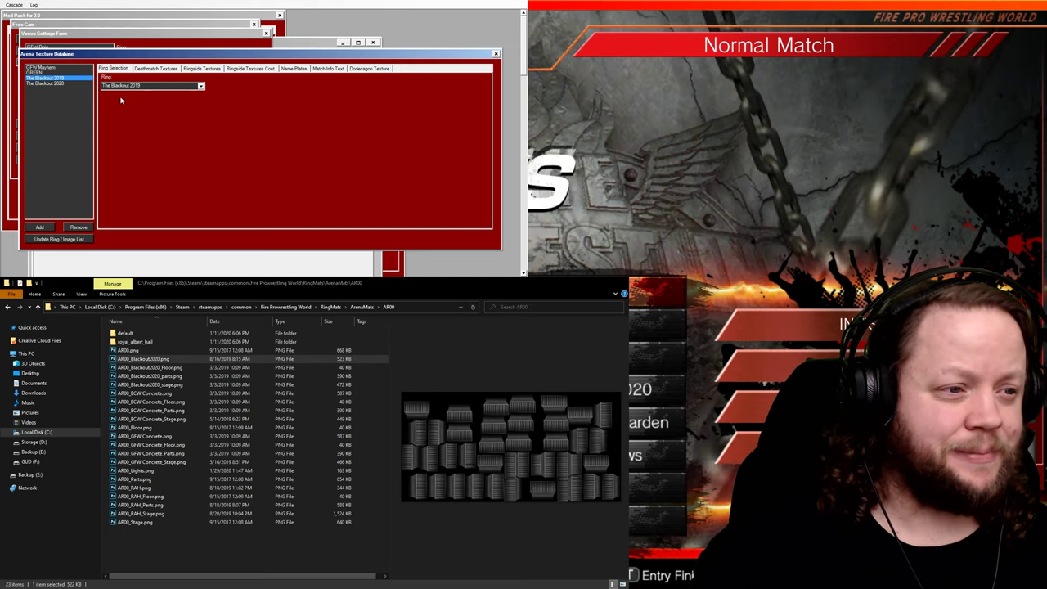
click(47, 83)
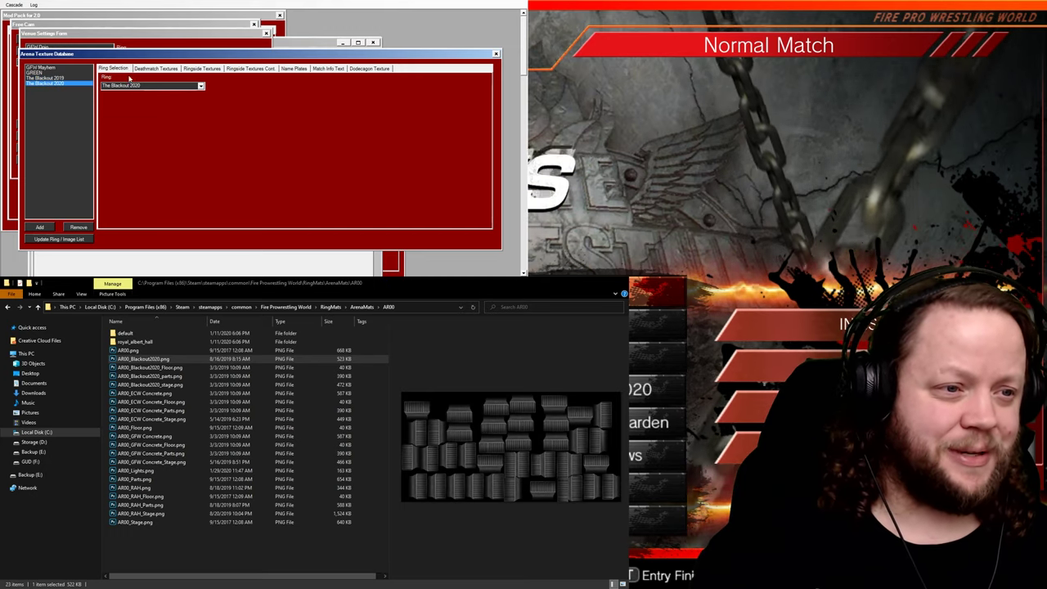
click(197, 68)
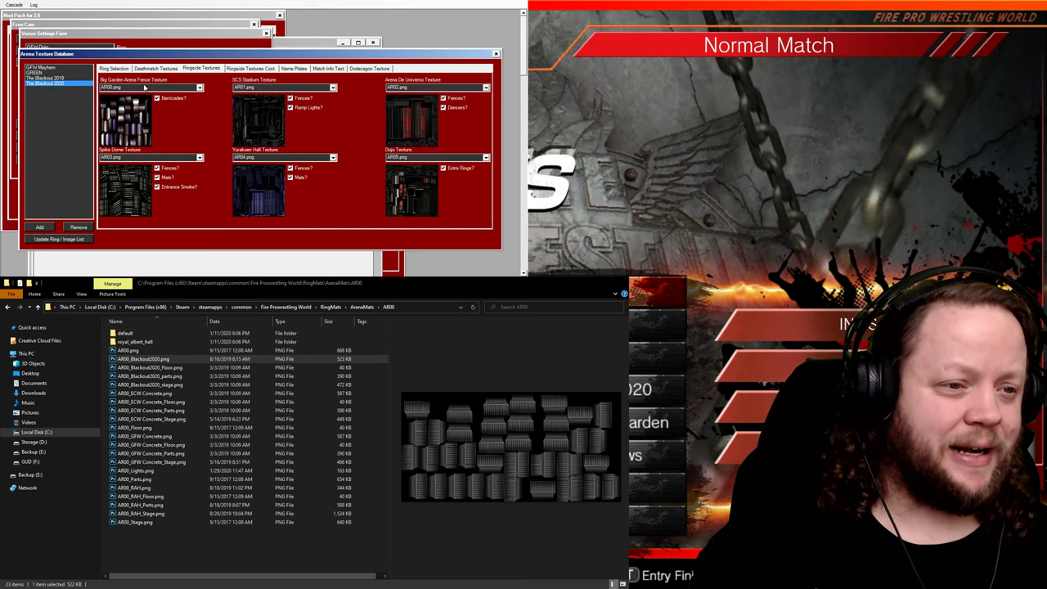
click(71, 79)
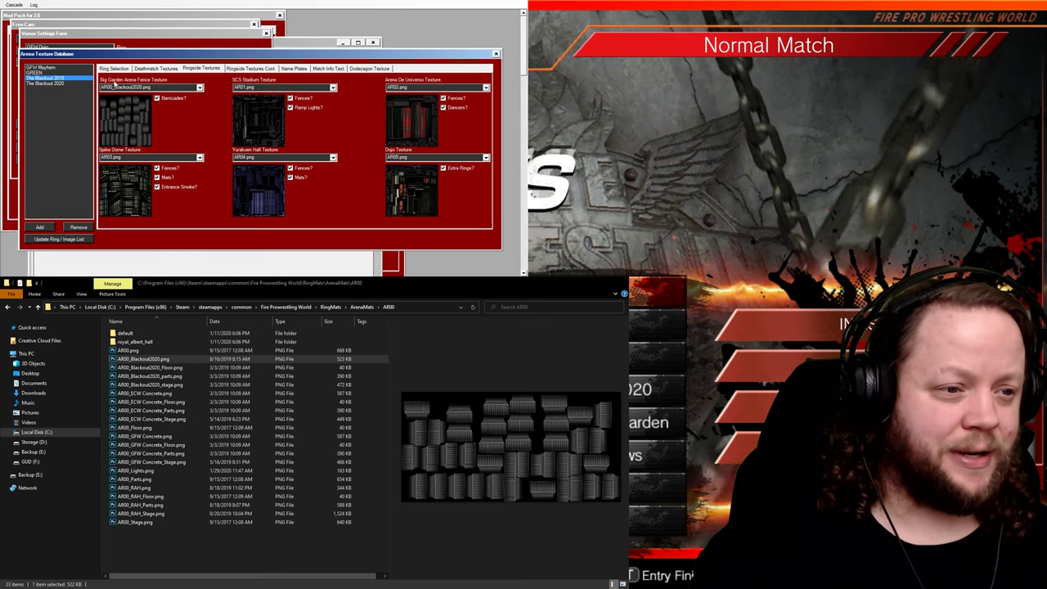
click(150, 88)
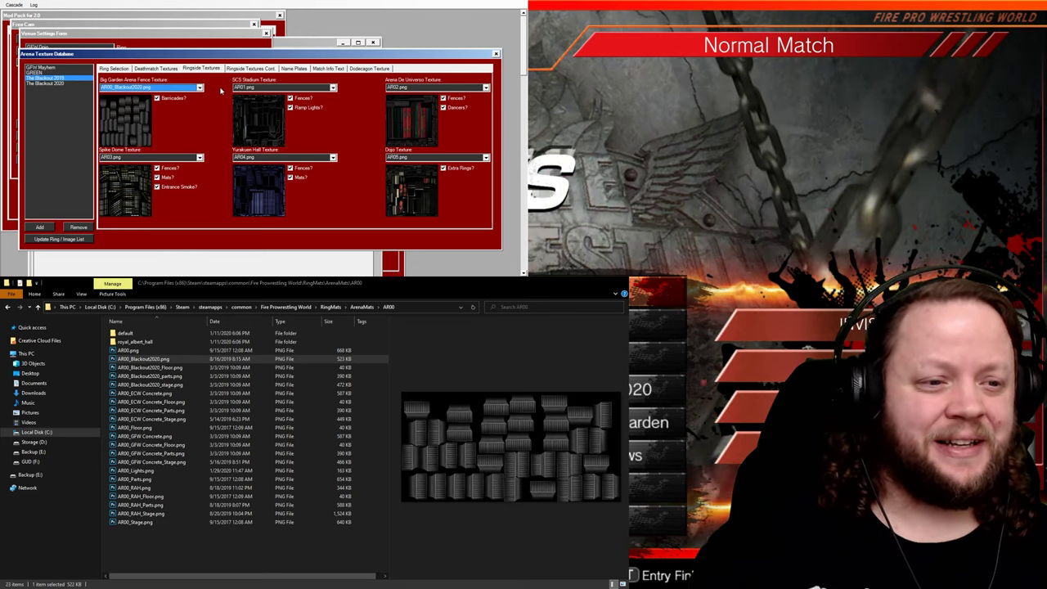
Step: Set the SCS Stadium texture of The Blackout 2019 to AR01_GFW Hammerstein Ballroom.png
click(274, 88)
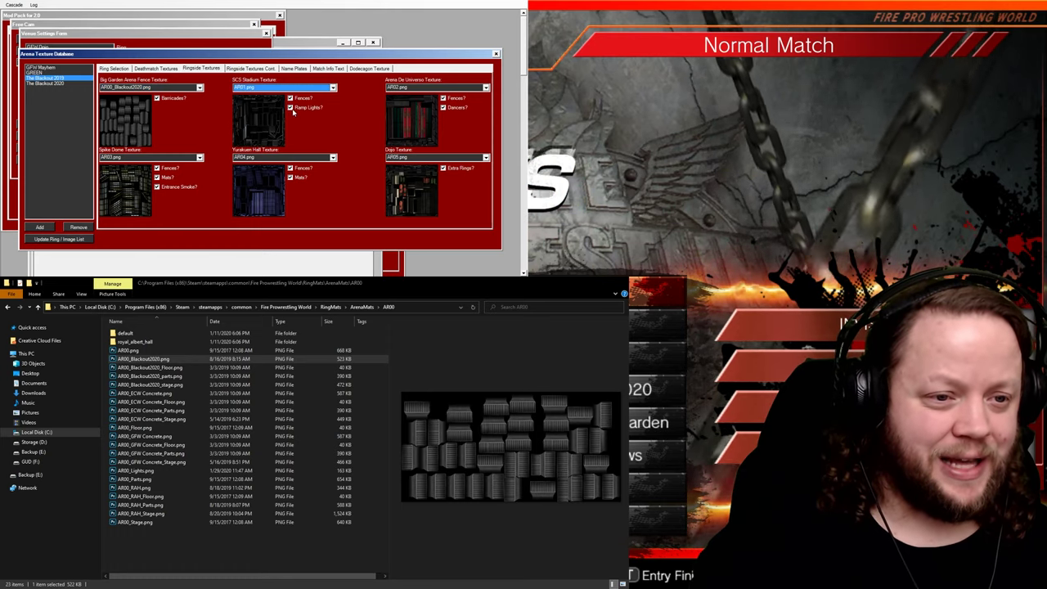
key(Down)
click(51, 93)
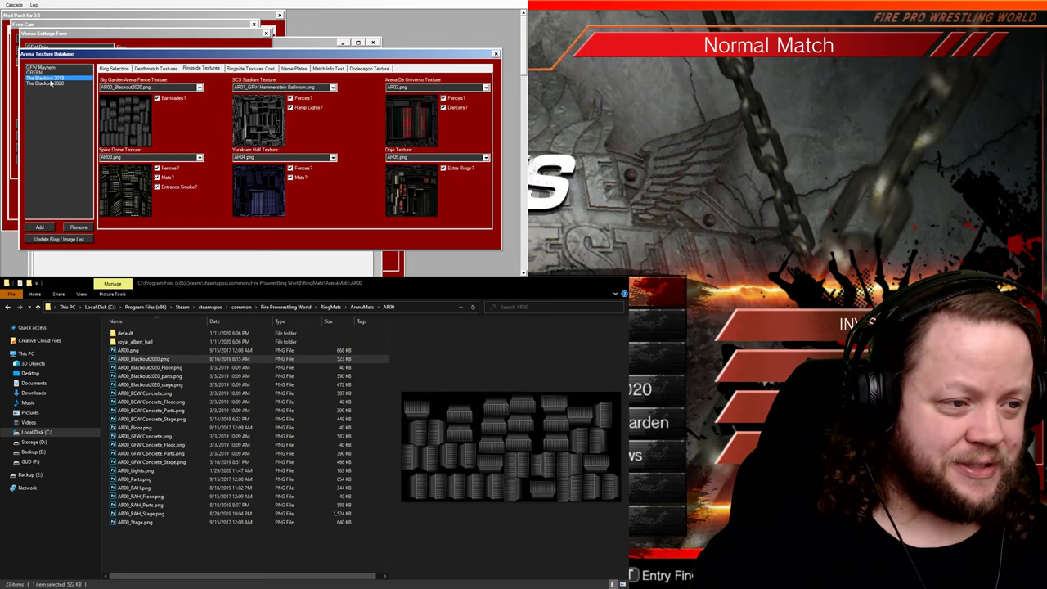
Step: Set the Big Garden Arena fence texture of The Blackout 2020 to AR00_Blackout2020.png
click(49, 84)
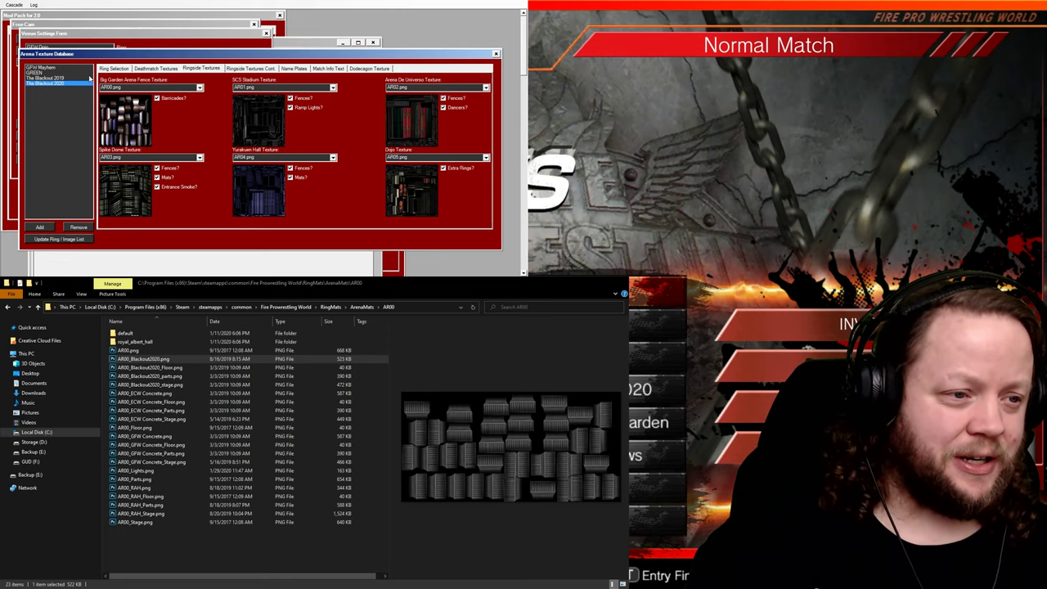
click(45, 85)
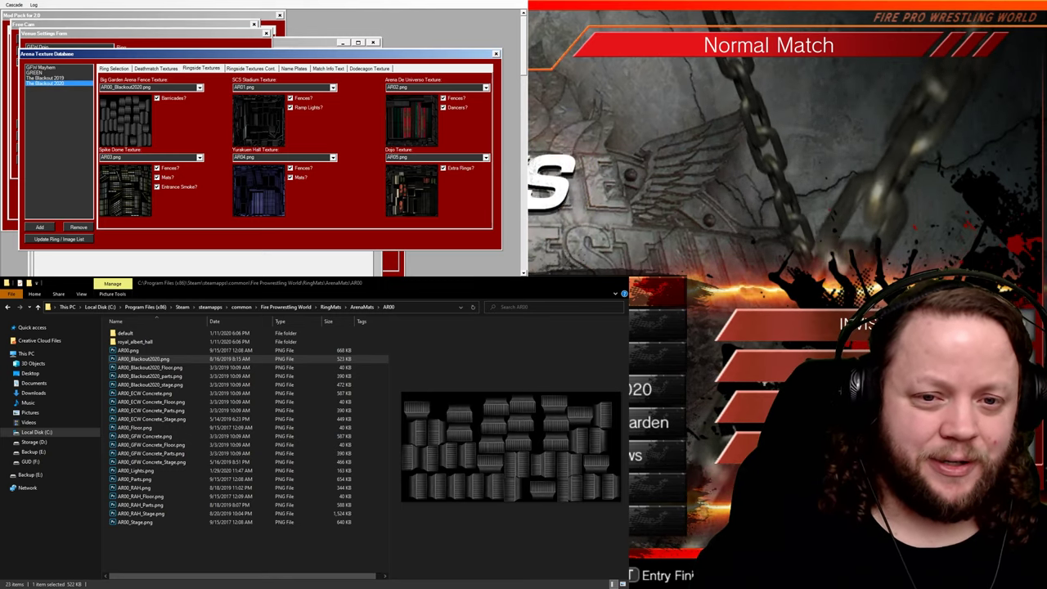
Step: Finish the match entry in the game to start the exhibition match in The Blackout 2020 ring at Madison Square Garden
key(Down)
key(Down)
key(Down)
key(Down)
key(Down)
key(Up)
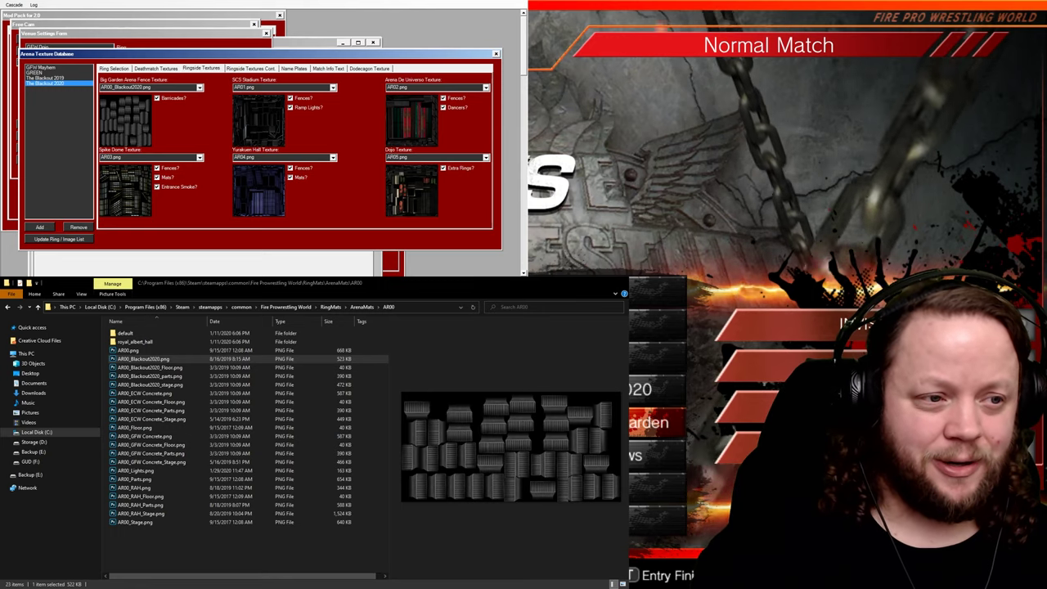
key(Up)
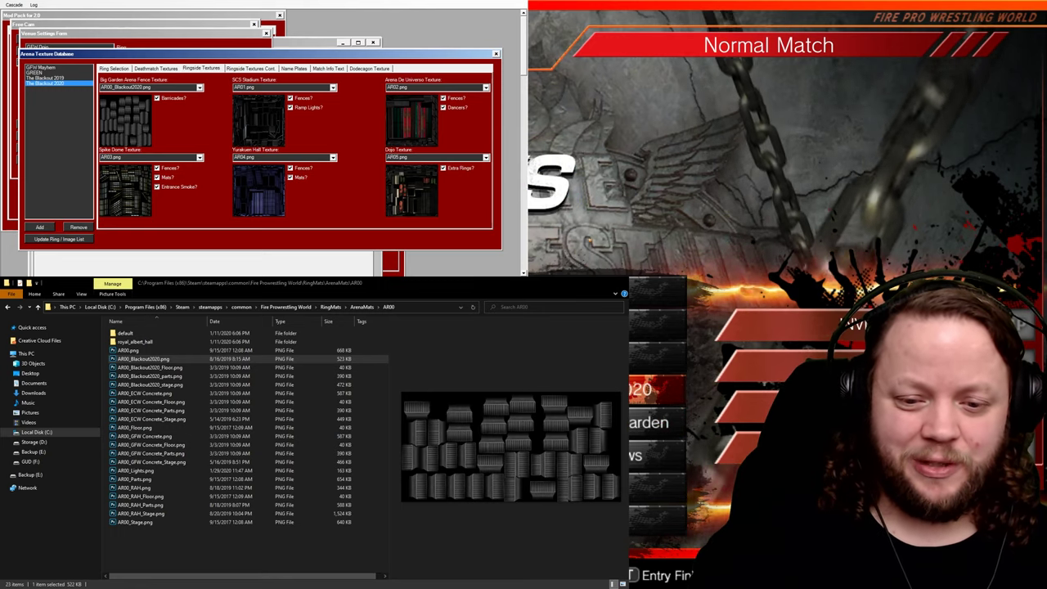
key(Up)
key(Up)
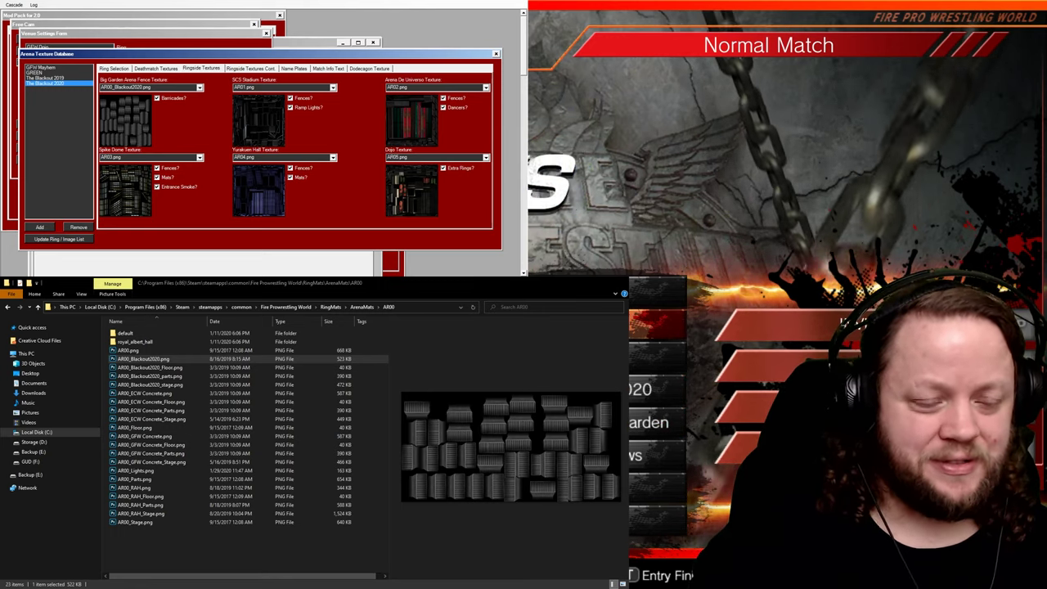
key(Up)
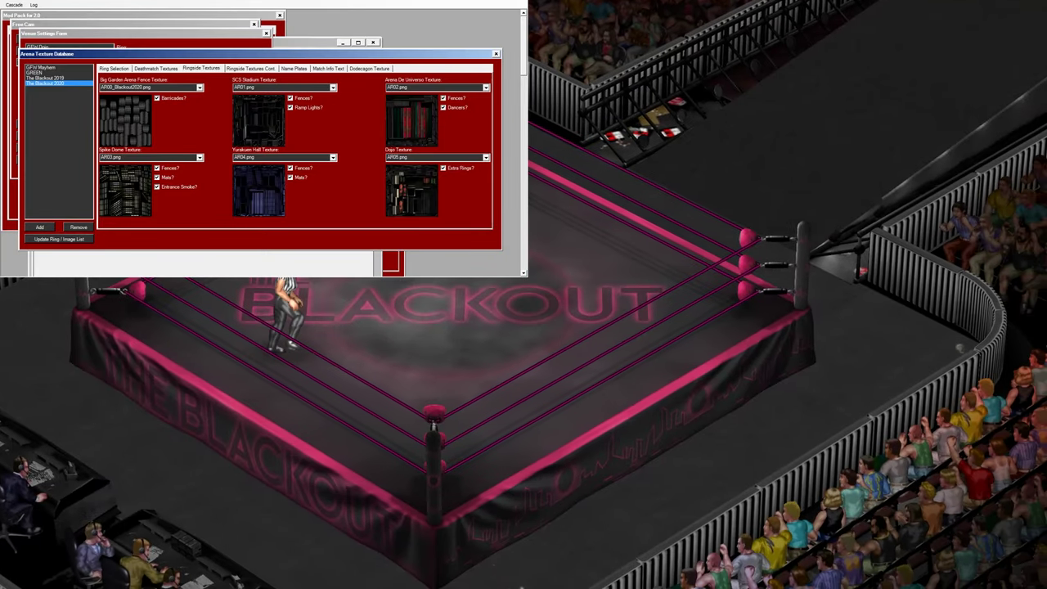
Step: Enable mouse camera movement in the Free Cam settings to view the arena during the match
click(46, 25)
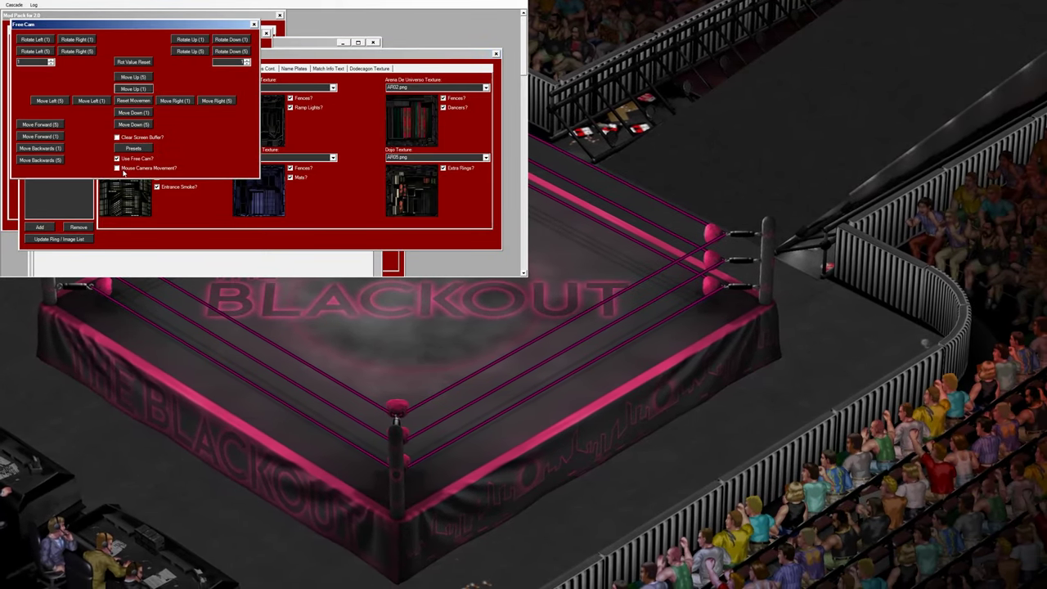
click(119, 168)
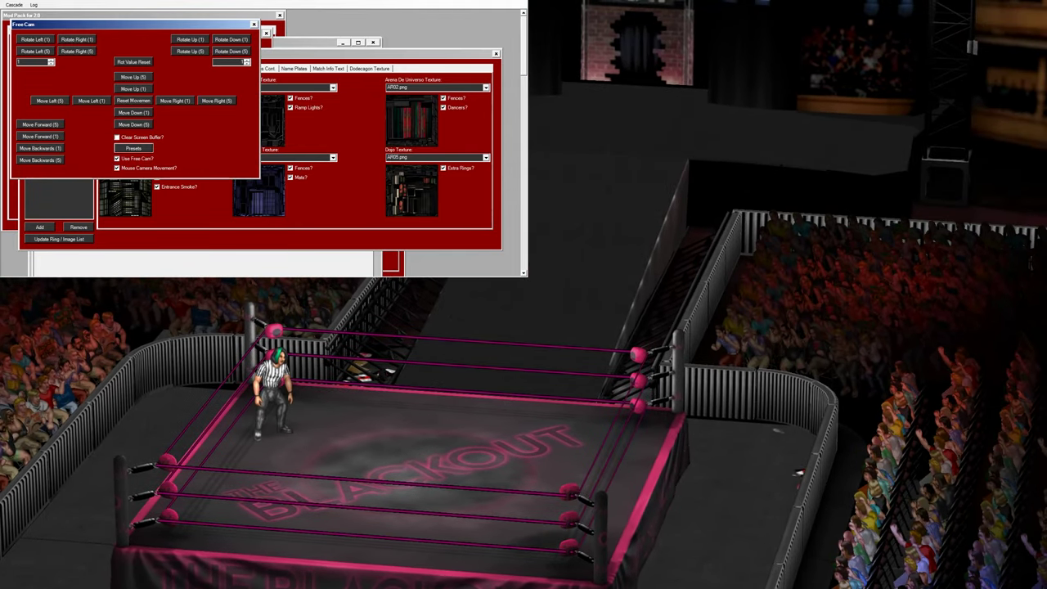
Step: Pause and quit the running match, and highlight Entry Finished on the match setup screen
key(Escape)
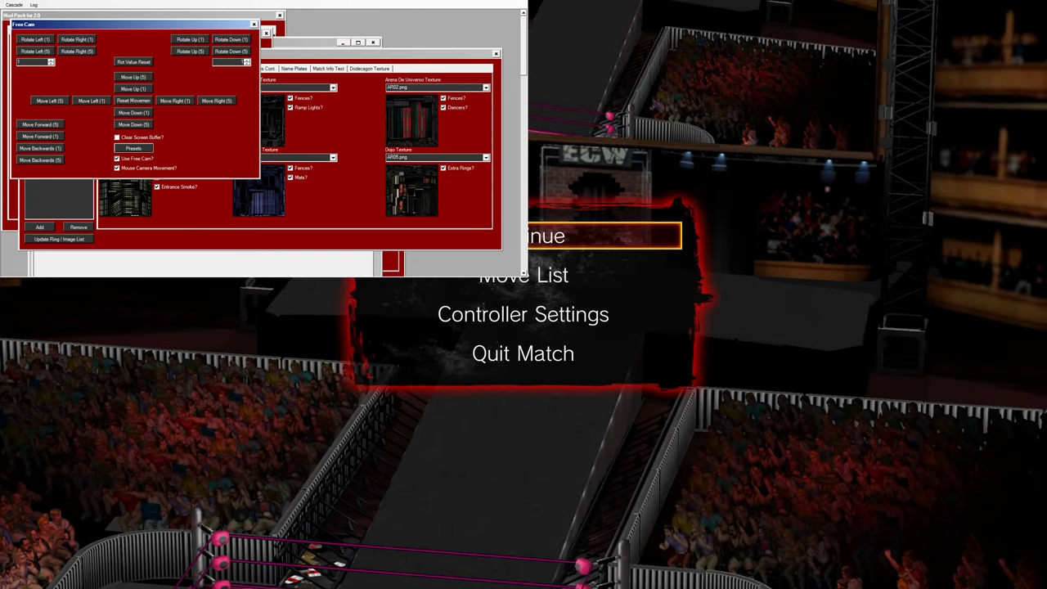
key(Down)
key(Down)
key(Down)
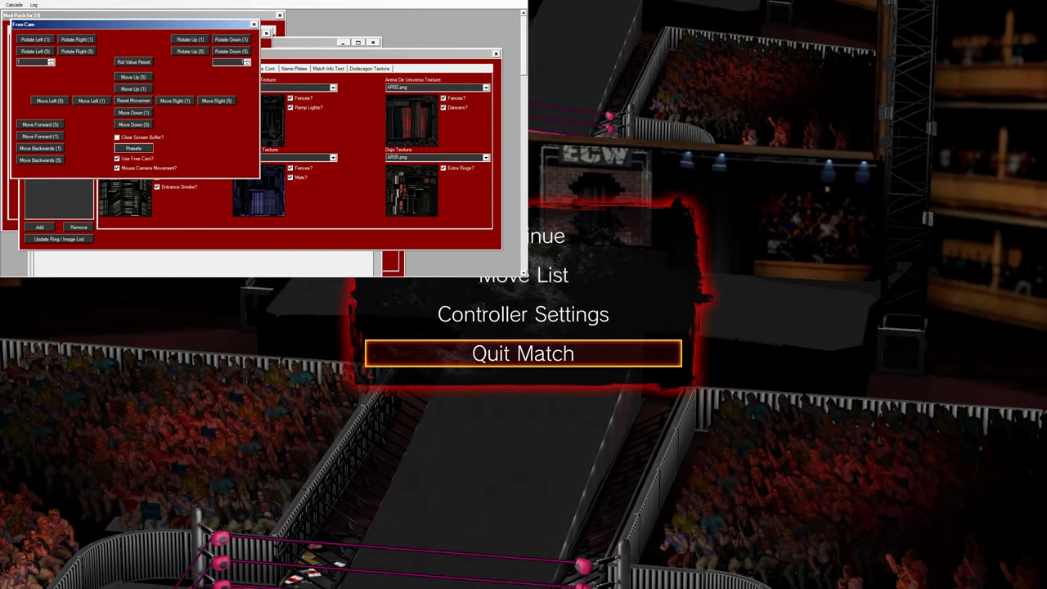
key(Return)
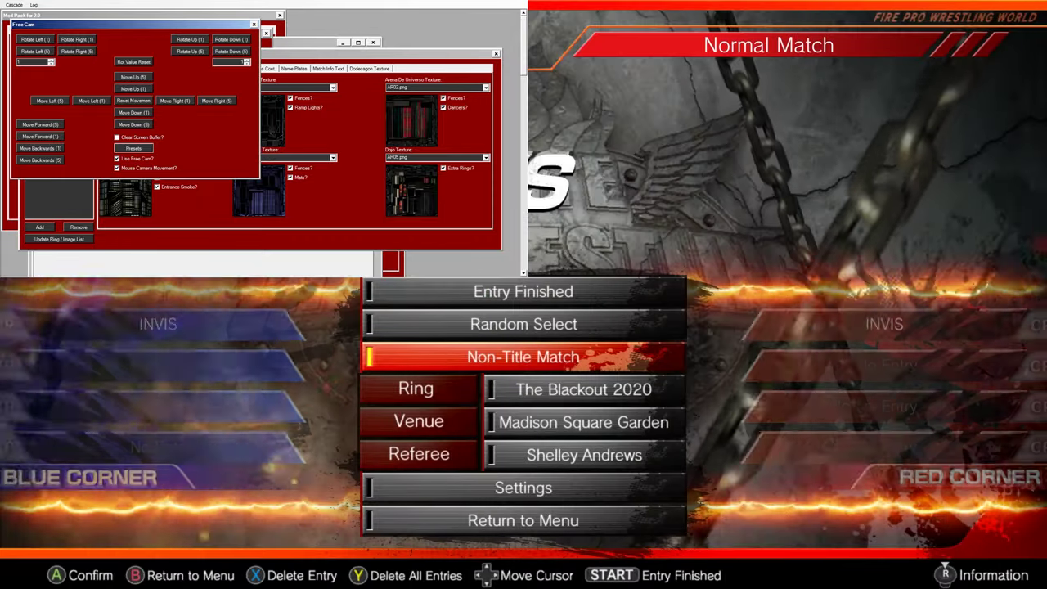
key(Up)
key(Up)
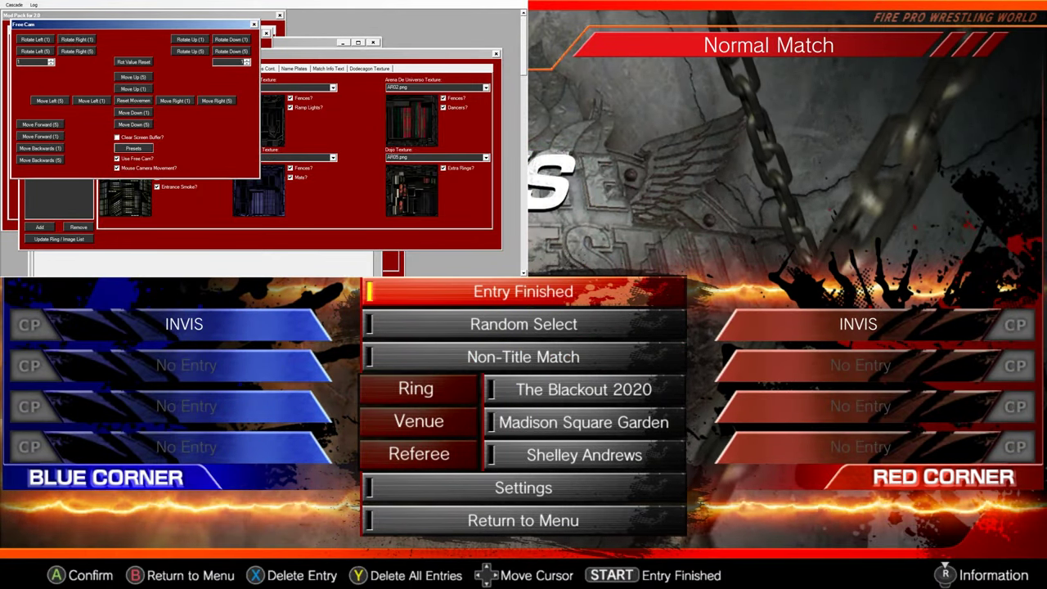
Step: Switch to Photoshop and review the AR00_Blackout2020 parts, floor, stage and fence texture images
key(alt+Tab)
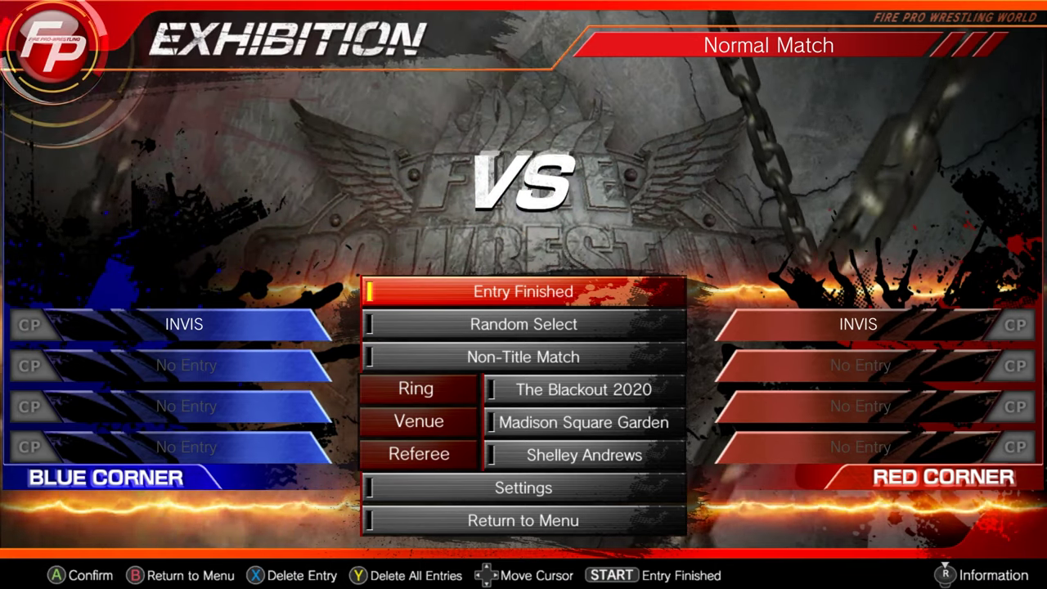
key(alt+Tab)
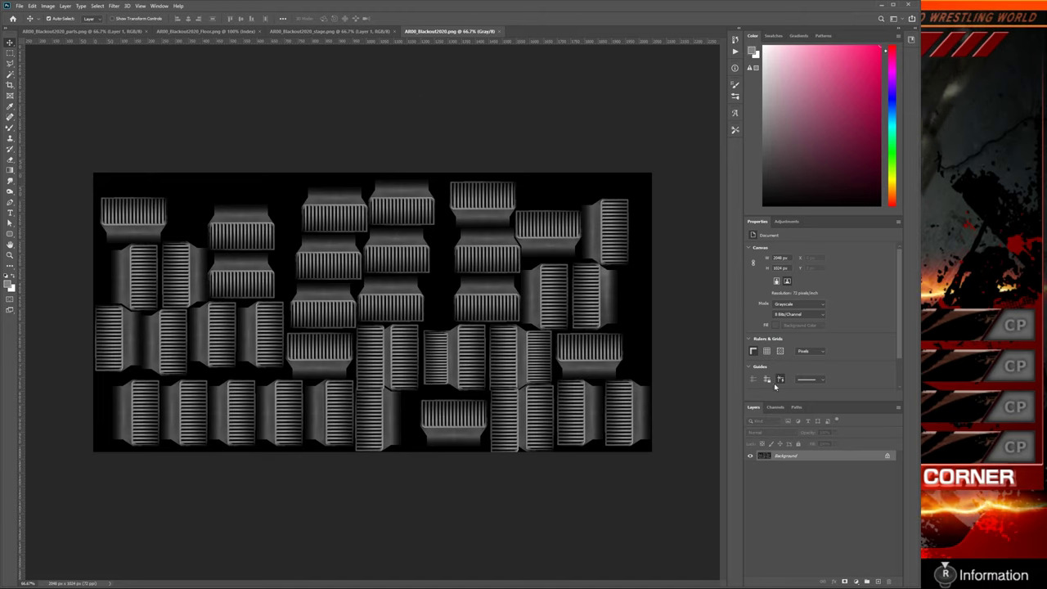
click(114, 31)
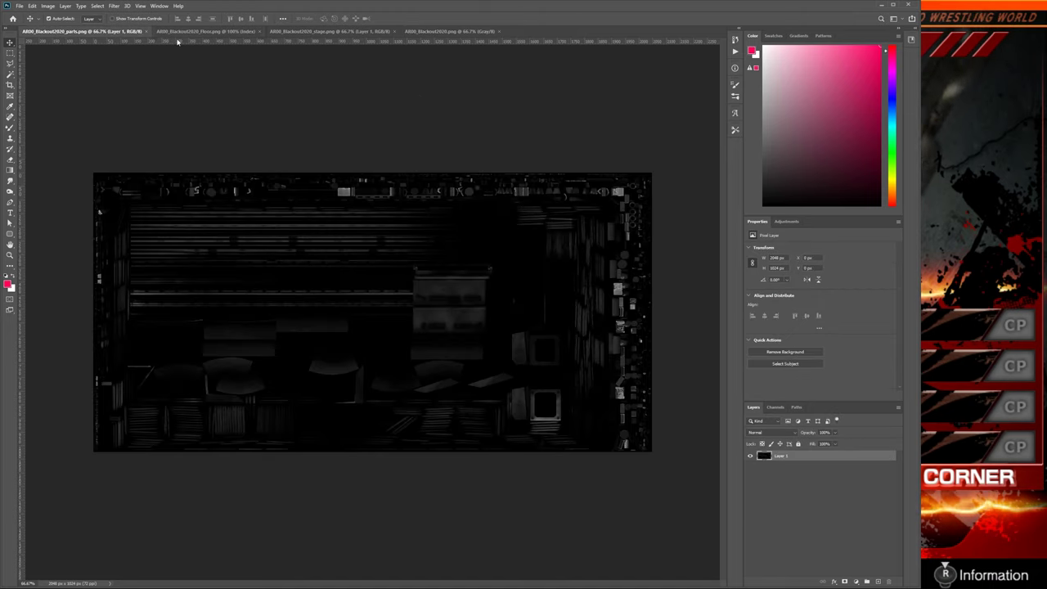
click(200, 31)
click(327, 32)
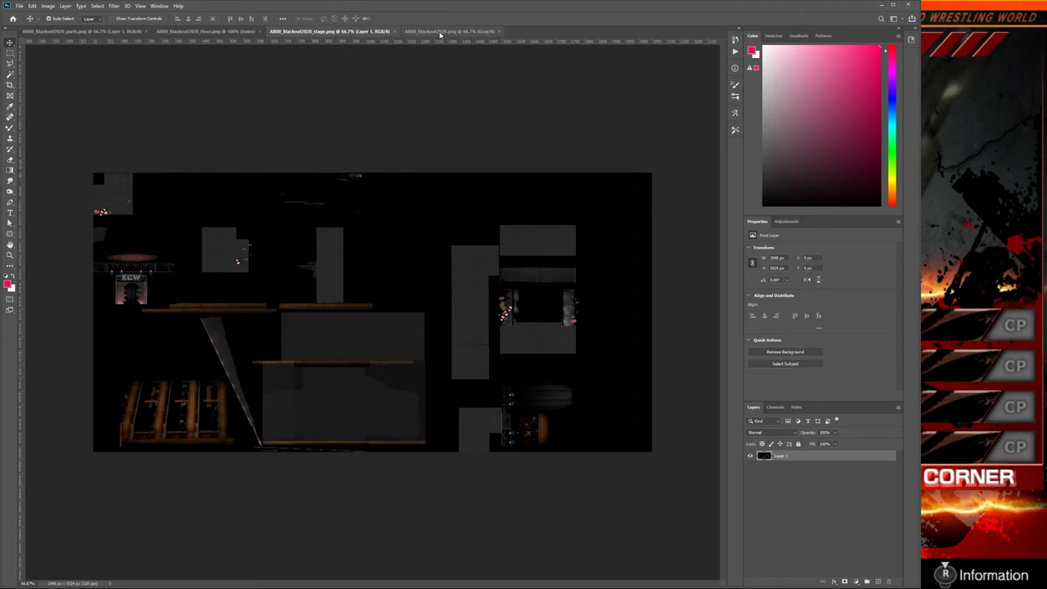
click(477, 33)
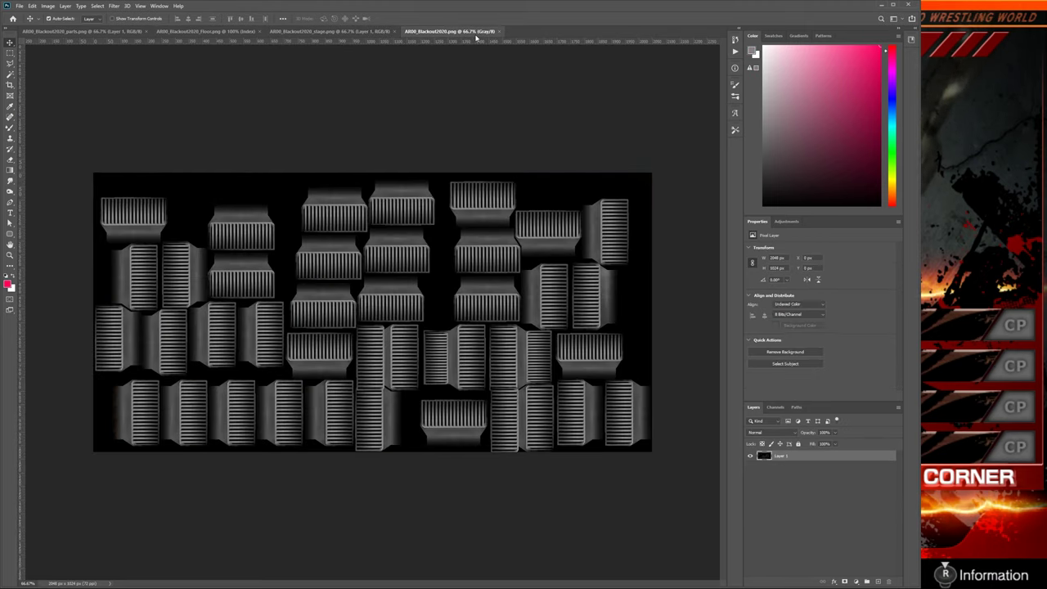
click(365, 32)
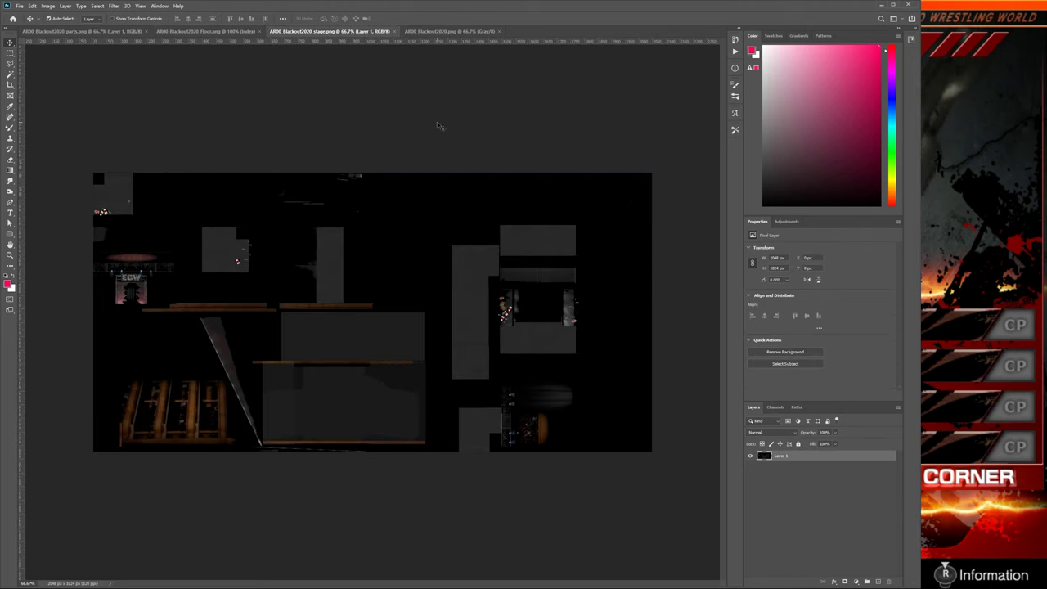
click(244, 33)
click(77, 32)
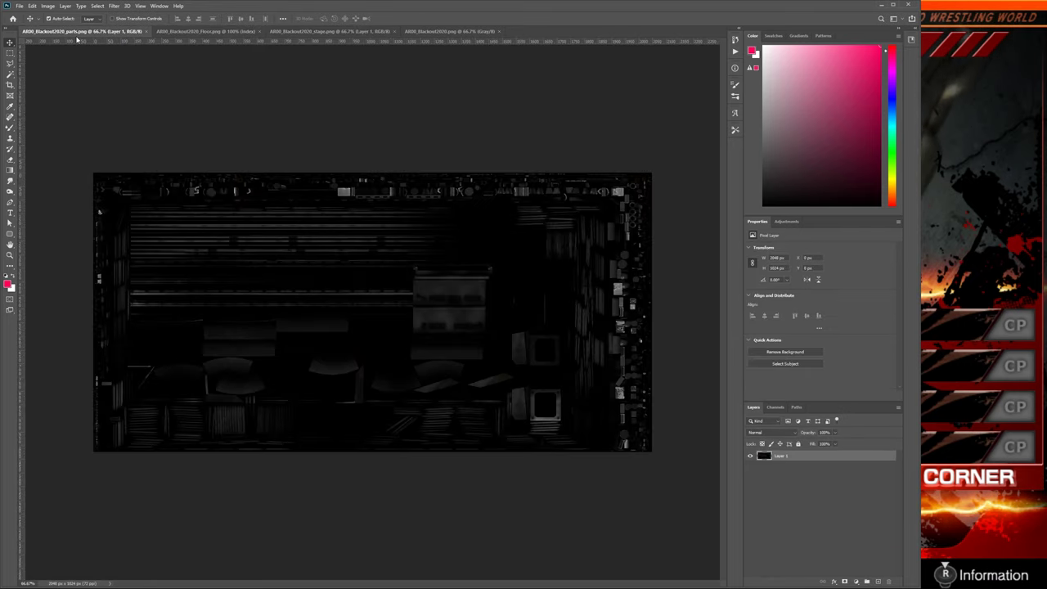
click(204, 33)
click(327, 32)
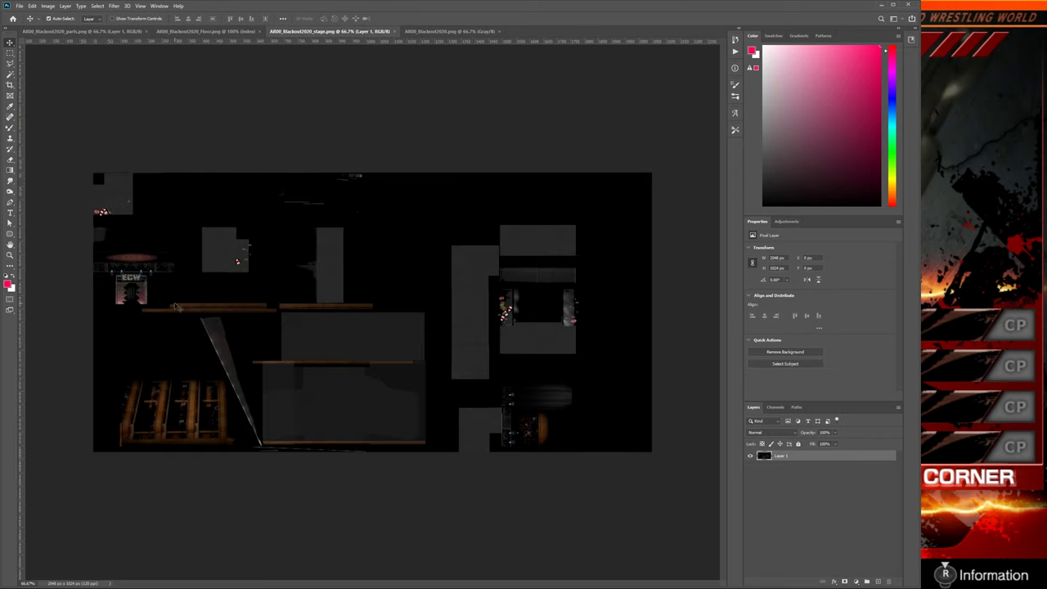
Step: Examine the ECW entrance and its surroundings up close in AR00_Blackout2020_stage.png
scroll(162, 293, up, 6)
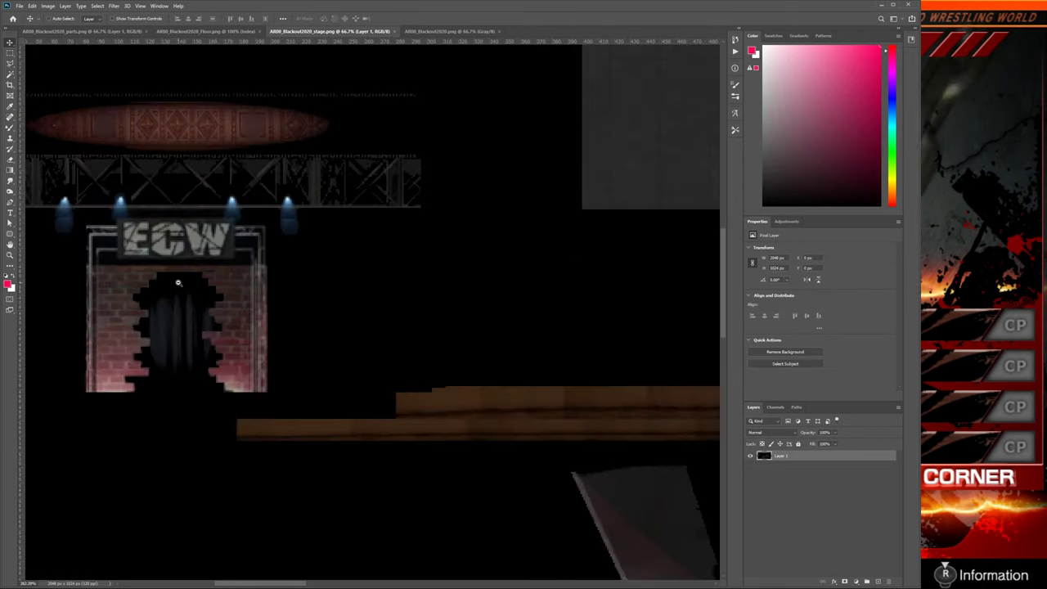
drag(162, 297, 255, 313)
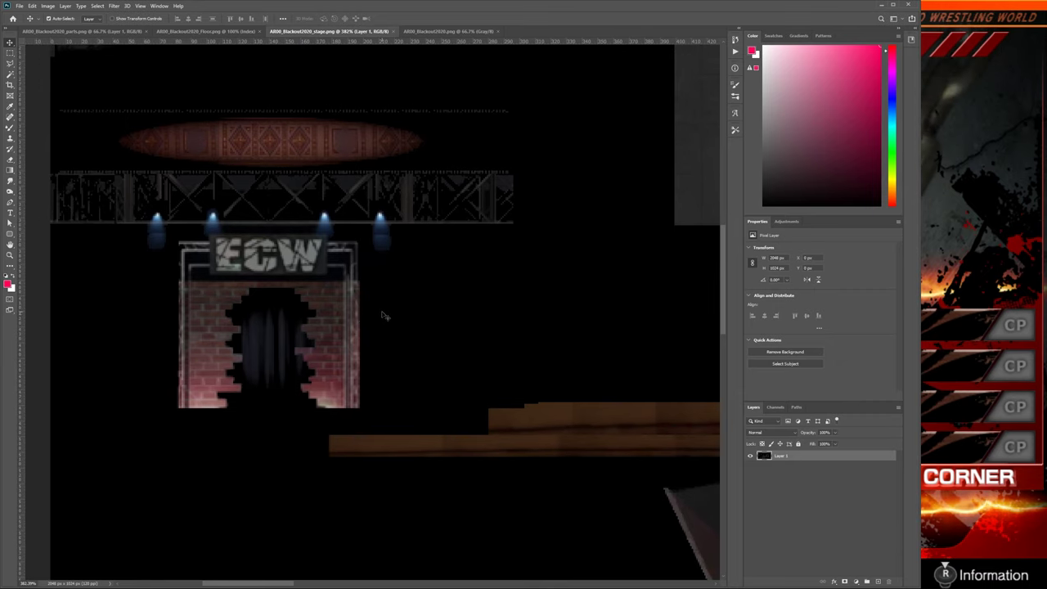
scroll(383, 314, down, 4)
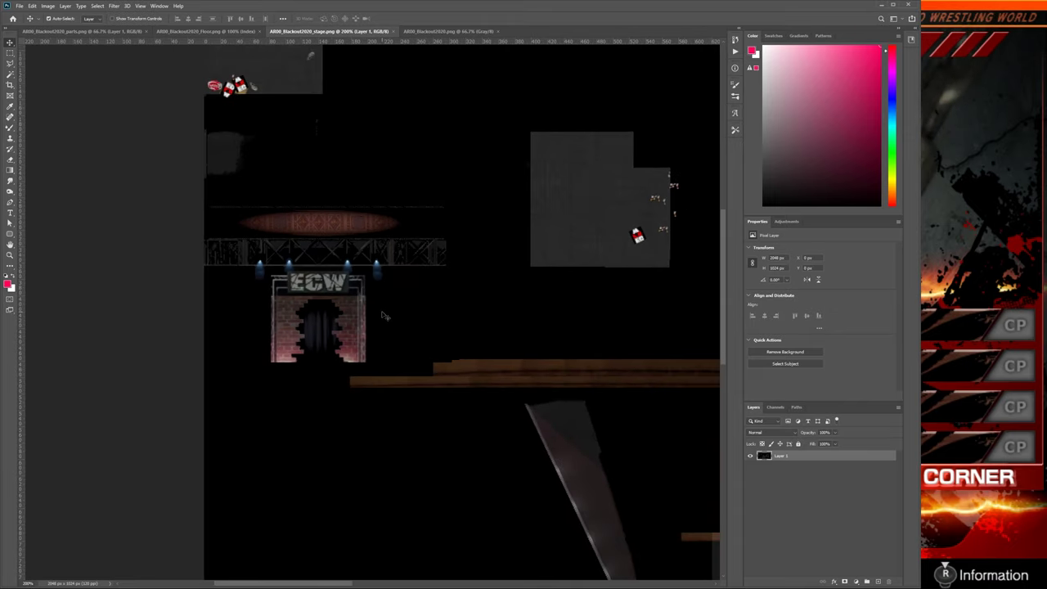
Step: Switch to File Explorer and open the reference folder inside the AR01 folder of ArenaMats
scroll(383, 314, down, 3)
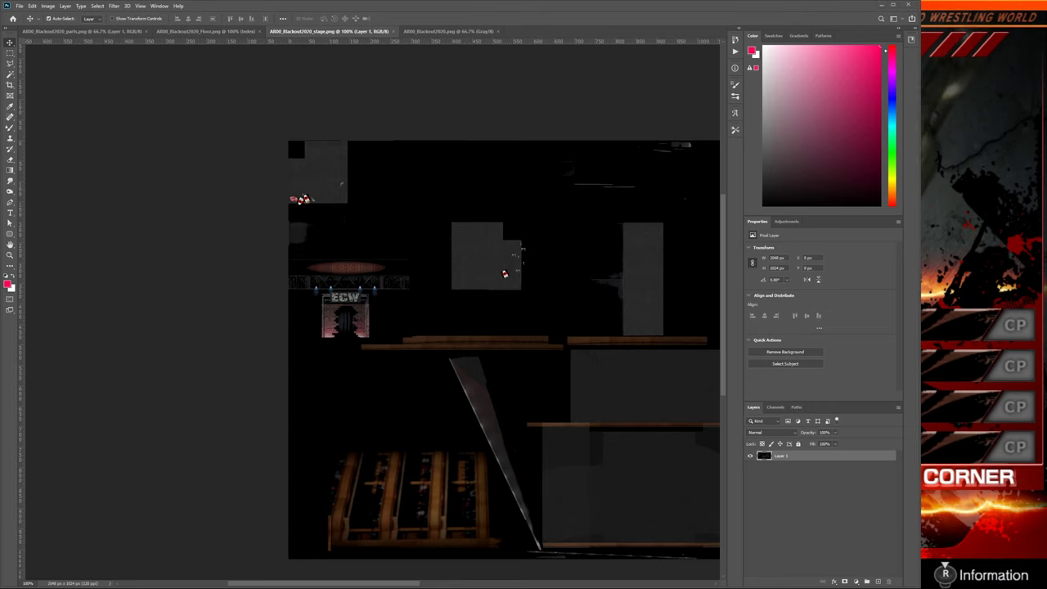
key(alt+Tab)
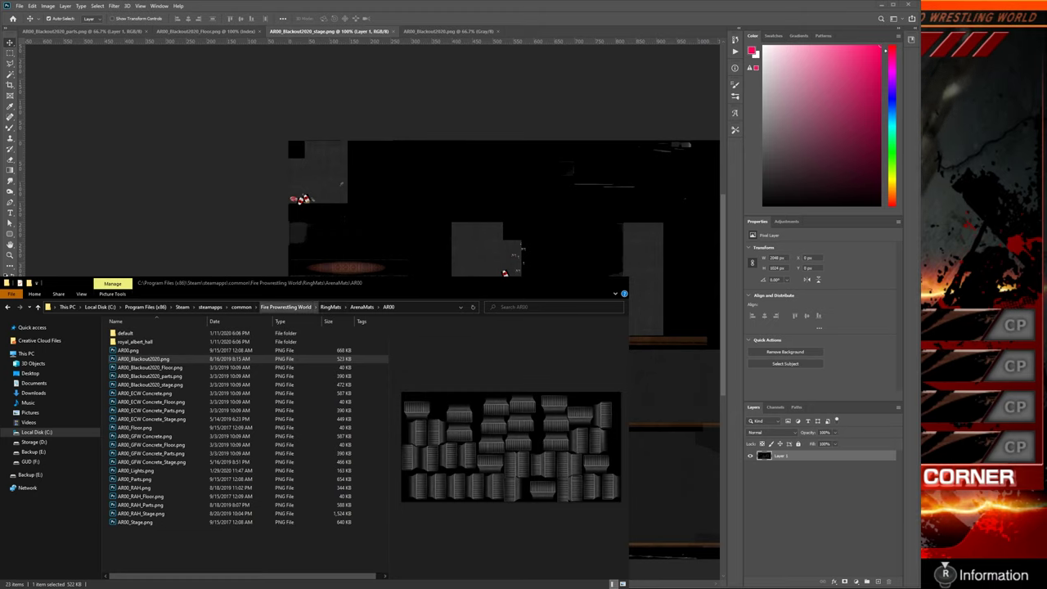
click(362, 306)
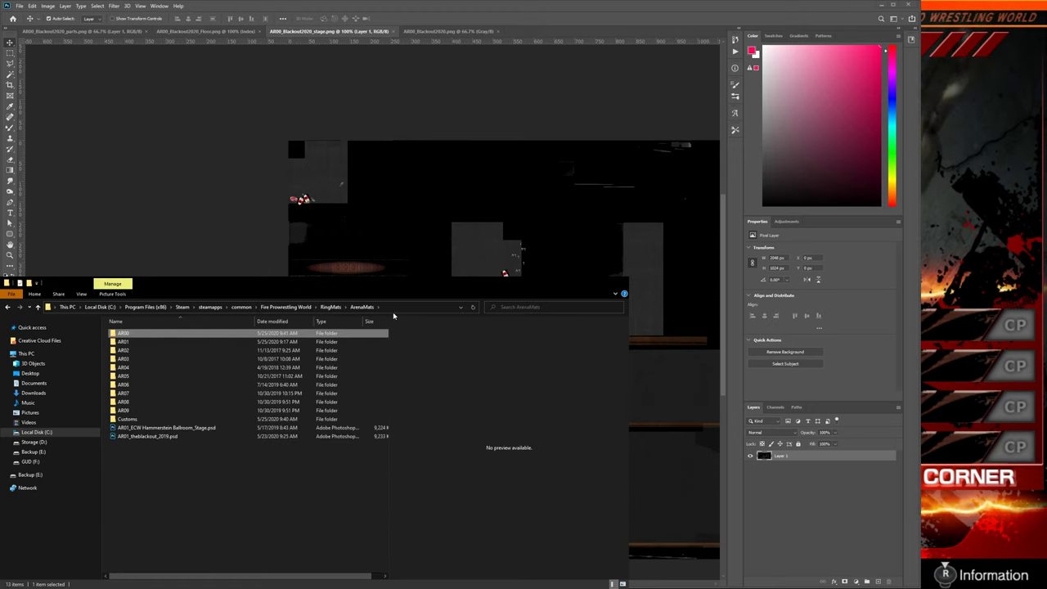
double_click(158, 342)
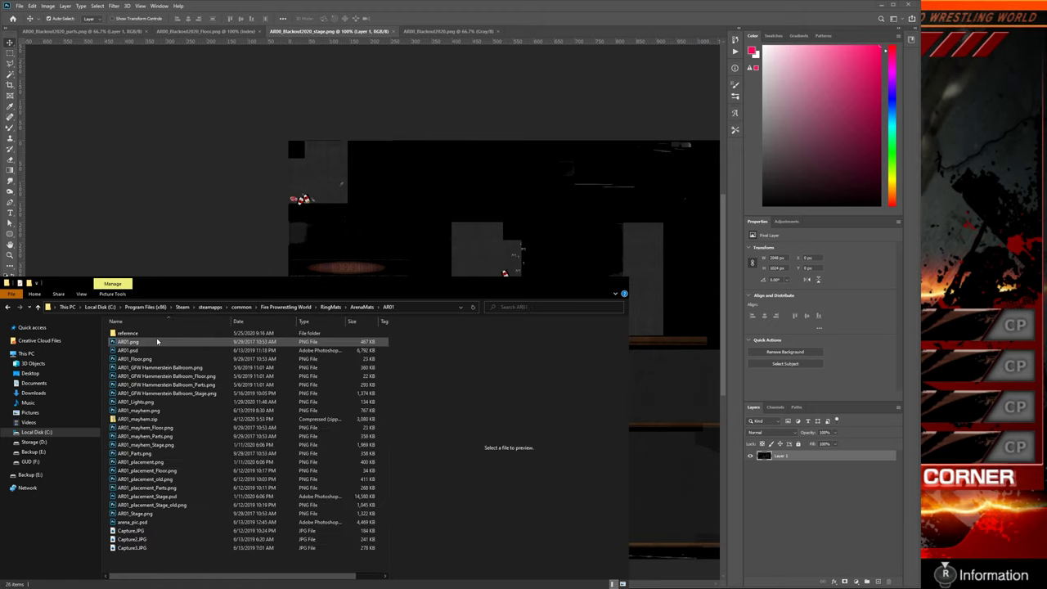
double_click(158, 334)
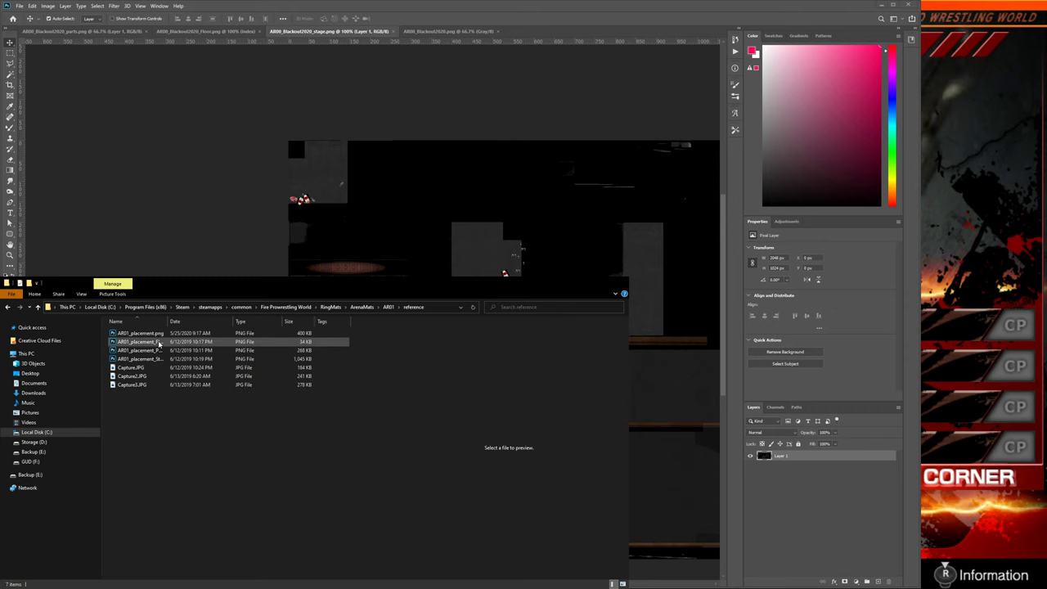
Step: Preview the AR01_placement texture images and Capture.JPG to compare the color-coded placement areas with the in-game arena
click(156, 334)
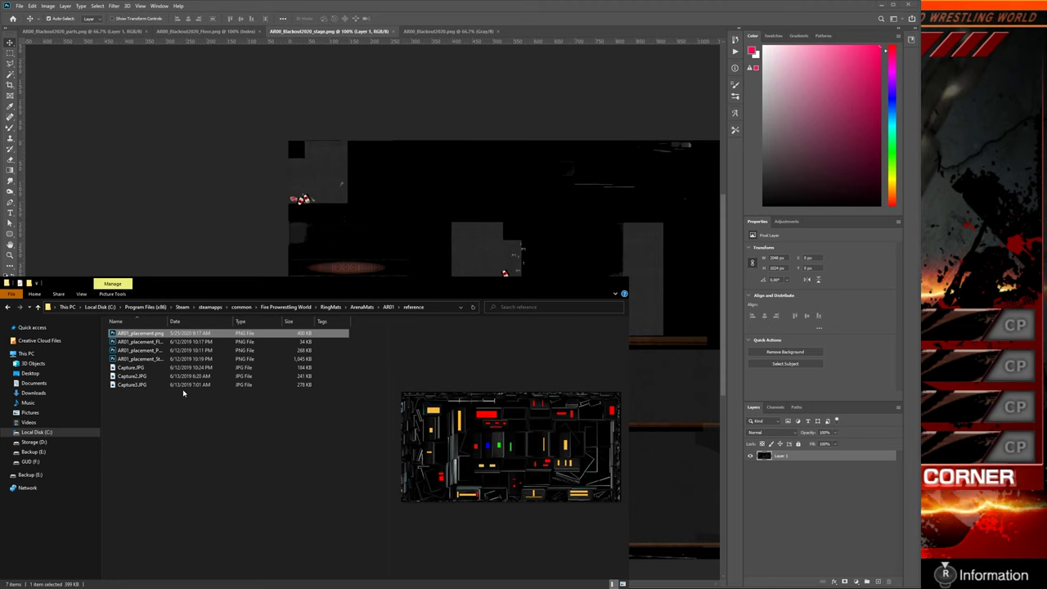
key(Down)
key(Up)
key(Down)
key(Down)
key(Down)
key(Down)
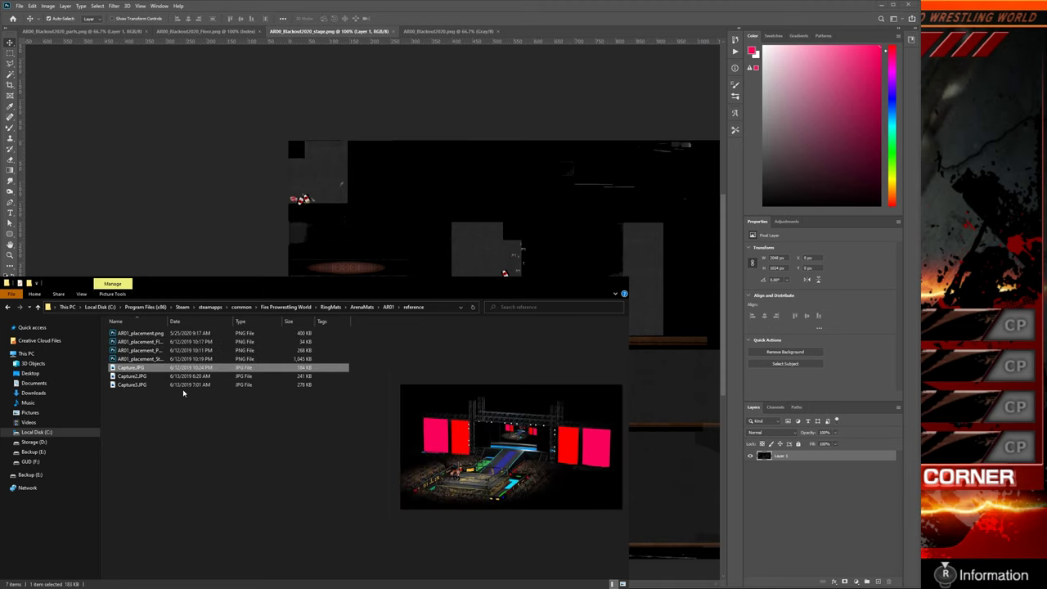
key(Up)
key(Up)
key(Up)
key(Up)
key(Down)
key(Down)
key(Down)
key(Down)
key(Up)
key(Down)
key(Down)
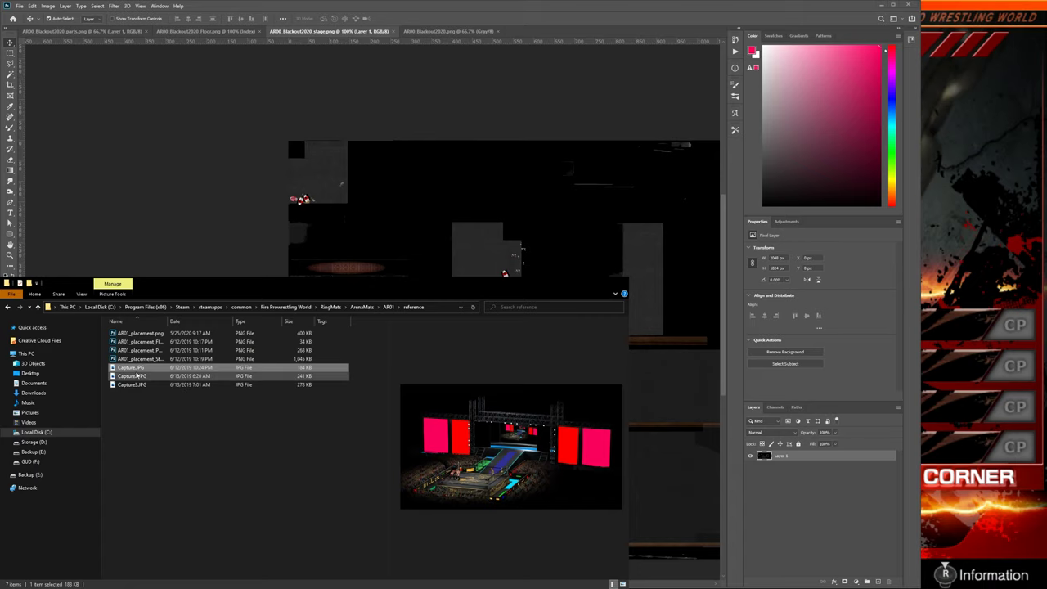
key(Up)
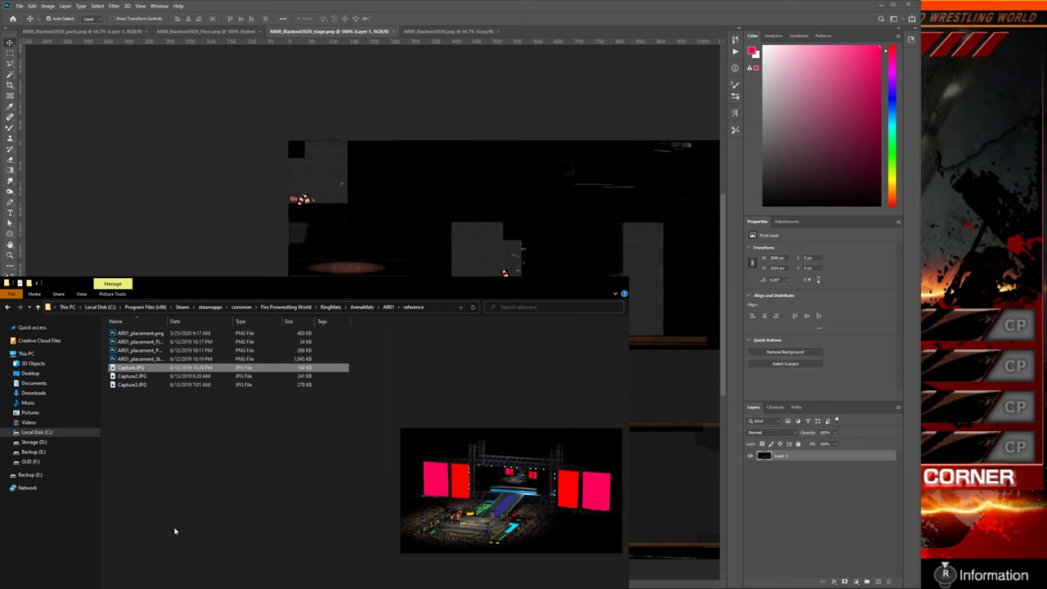
Step: Open Capture.JPG in Photoshop and examine the colored placement markers around the stage, crowd and ring up close
key(Return)
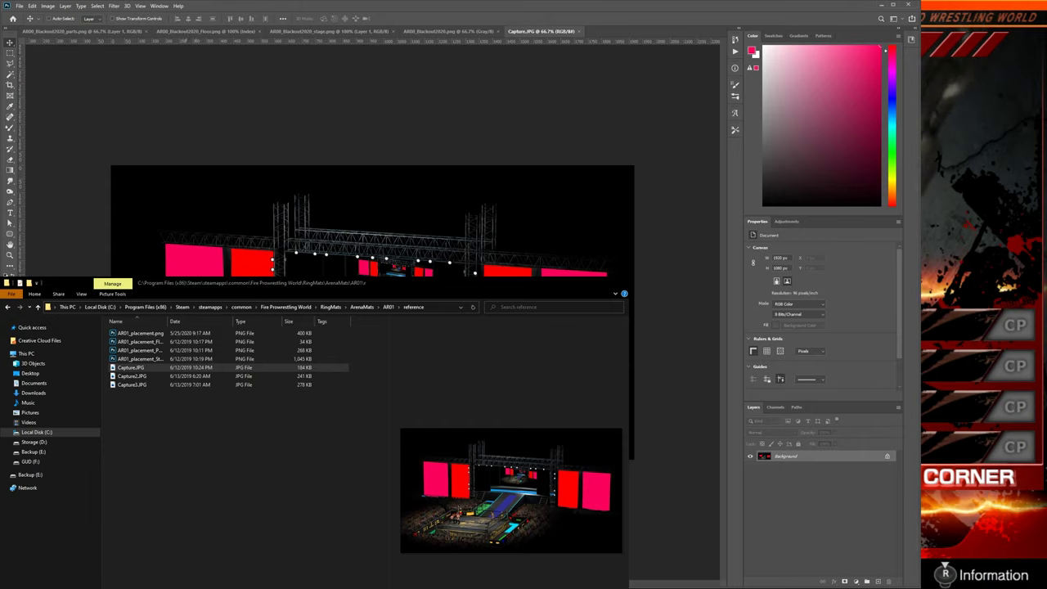
scroll(185, 221, up, 6)
scroll(186, 221, down, 4)
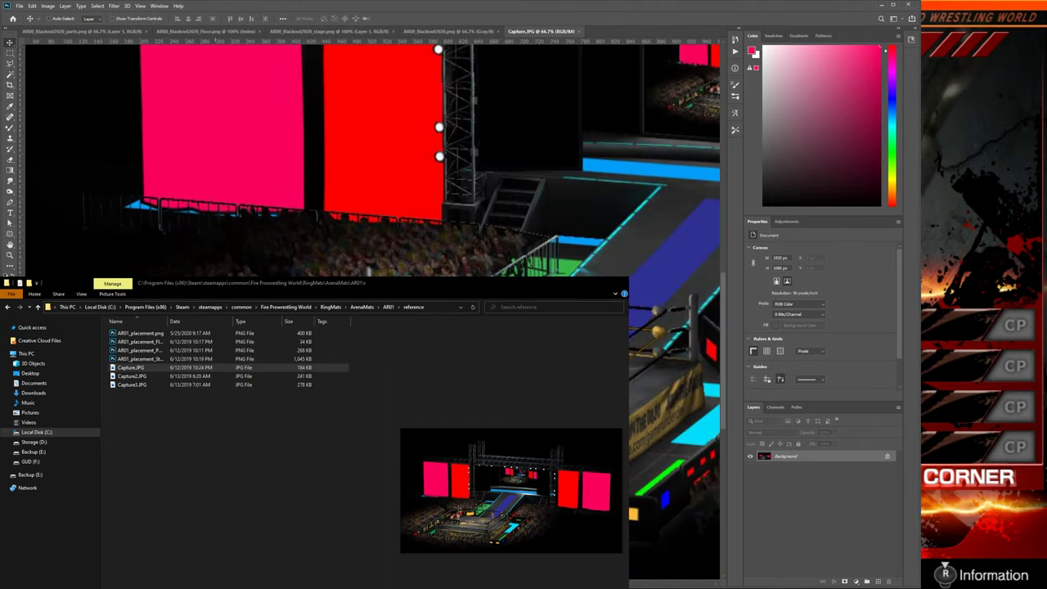
scroll(178, 221, up, 4)
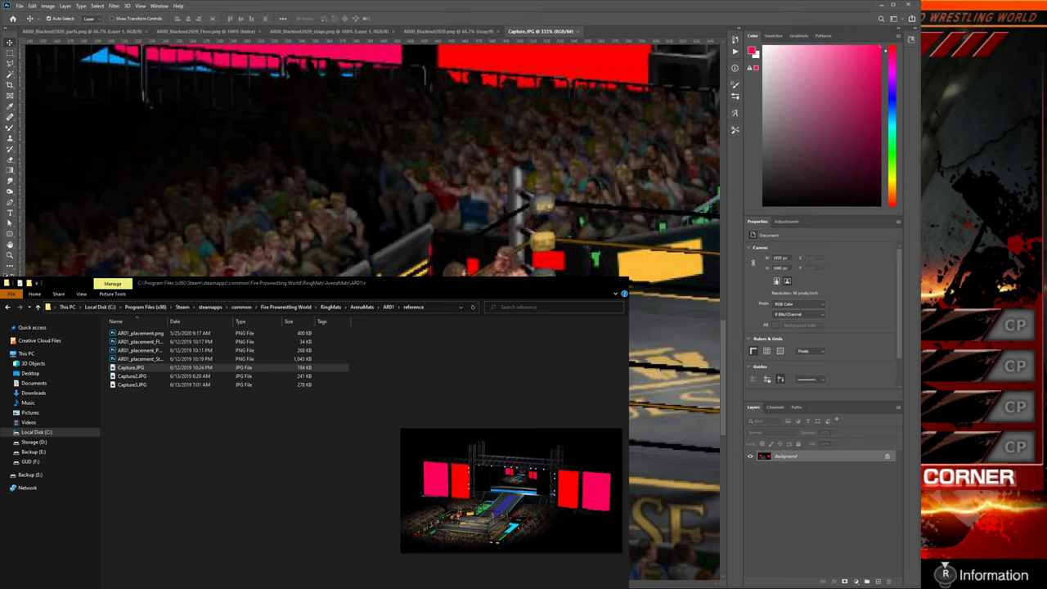
Step: Preview AR01_placement.png in the reference folder again and return to Capture.JPG in Photoshop
click(548, 432)
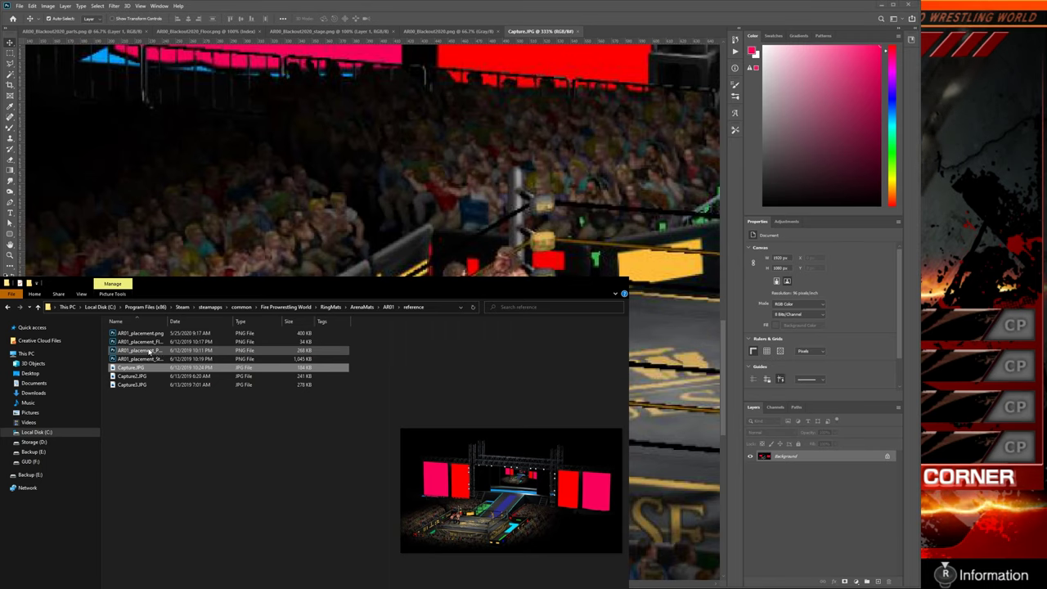
click(145, 342)
click(142, 328)
click(143, 331)
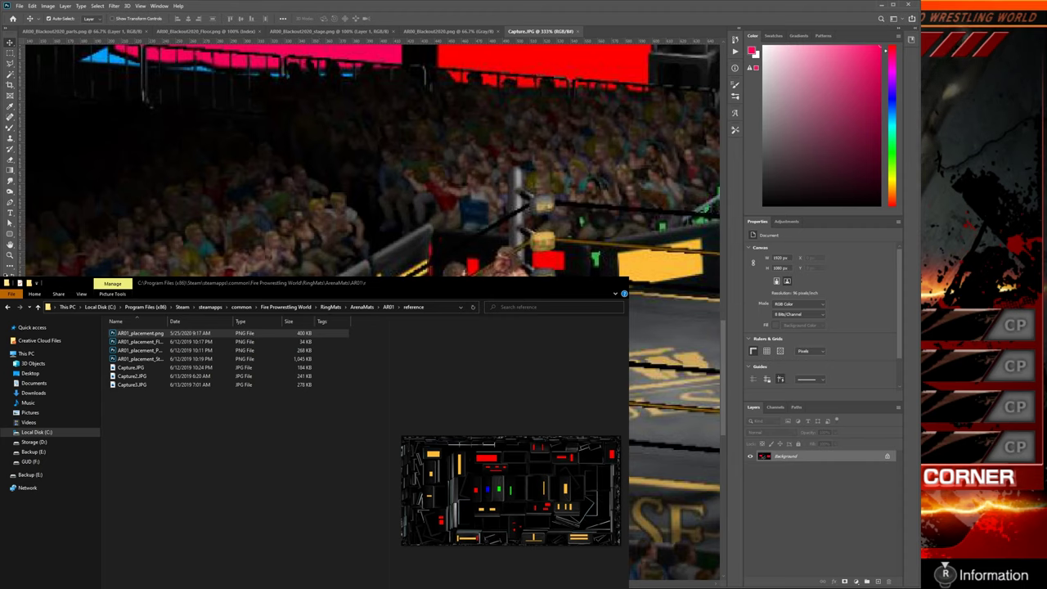
key(alt+Tab)
key(alt+Tab)
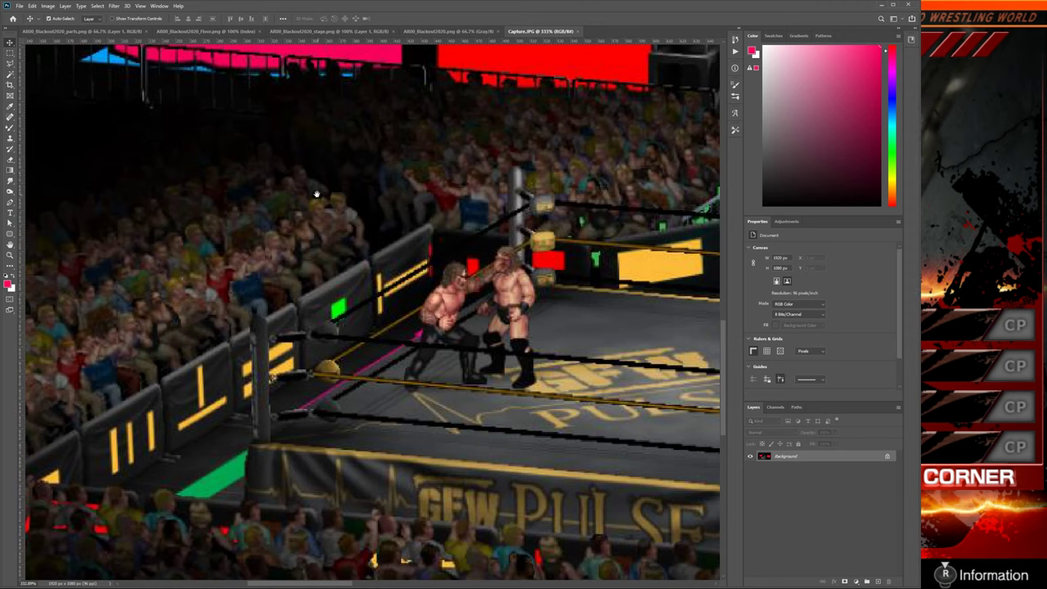
click(10, 53)
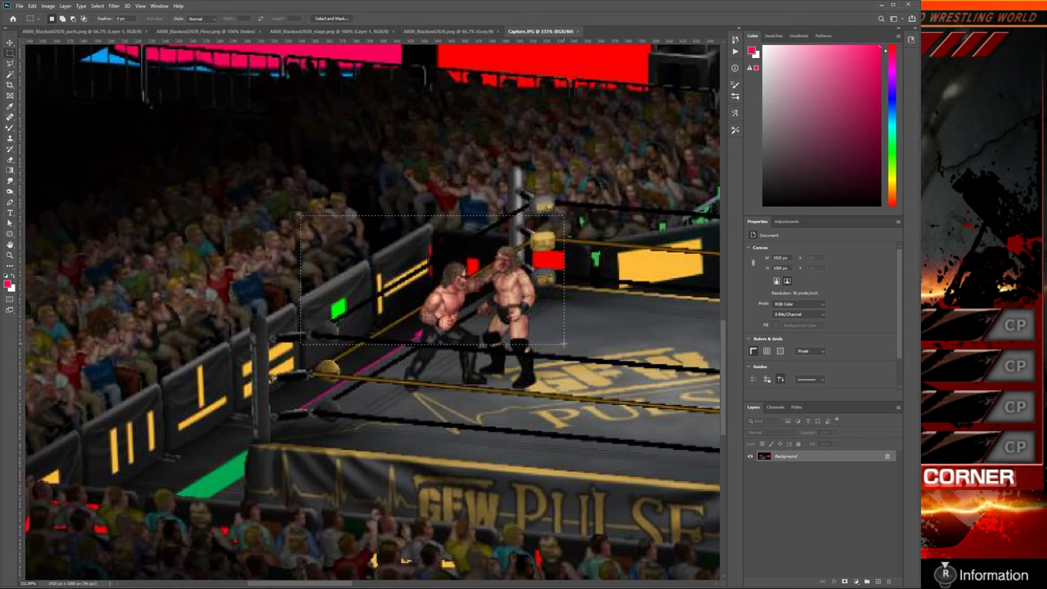
drag(564, 343, 501, 332)
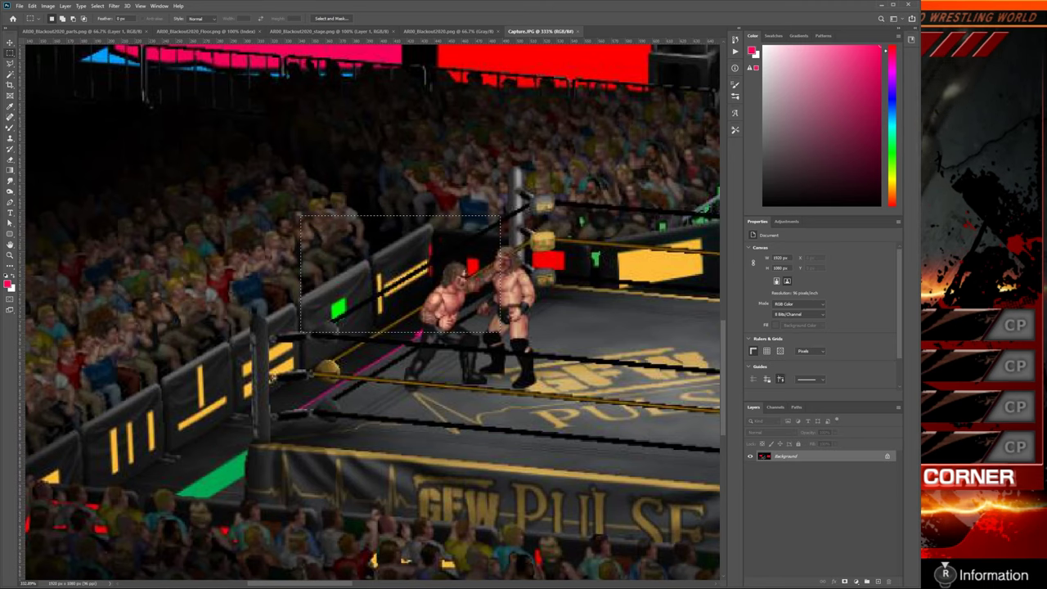
key(ctrl+d)
Step: Preview AR00_Blackout2020.png in the AR00 folder, and close Capture.JPG in Photoshop
key(alt+Tab)
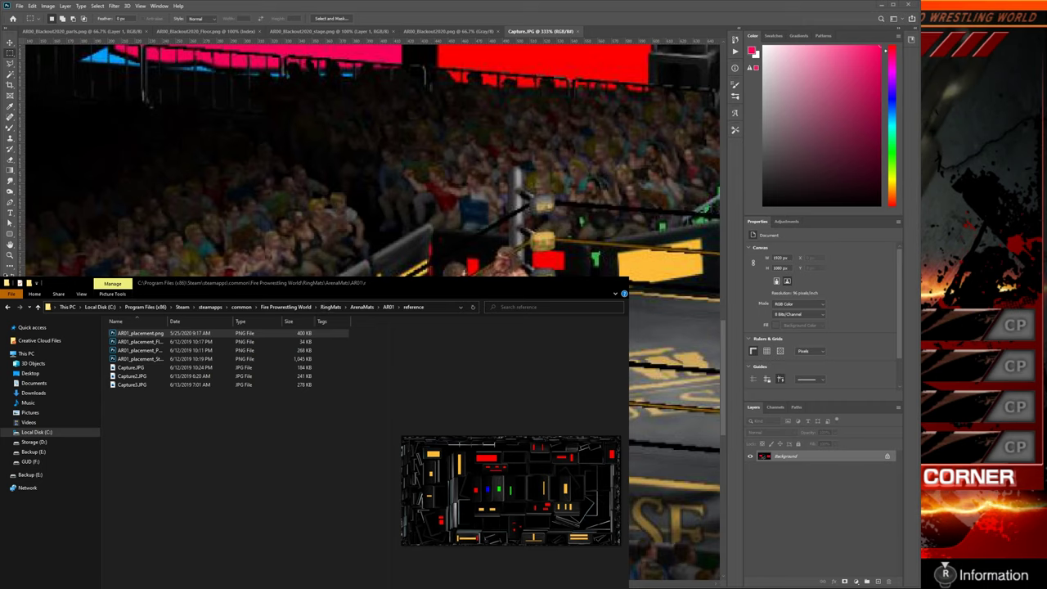
click(361, 306)
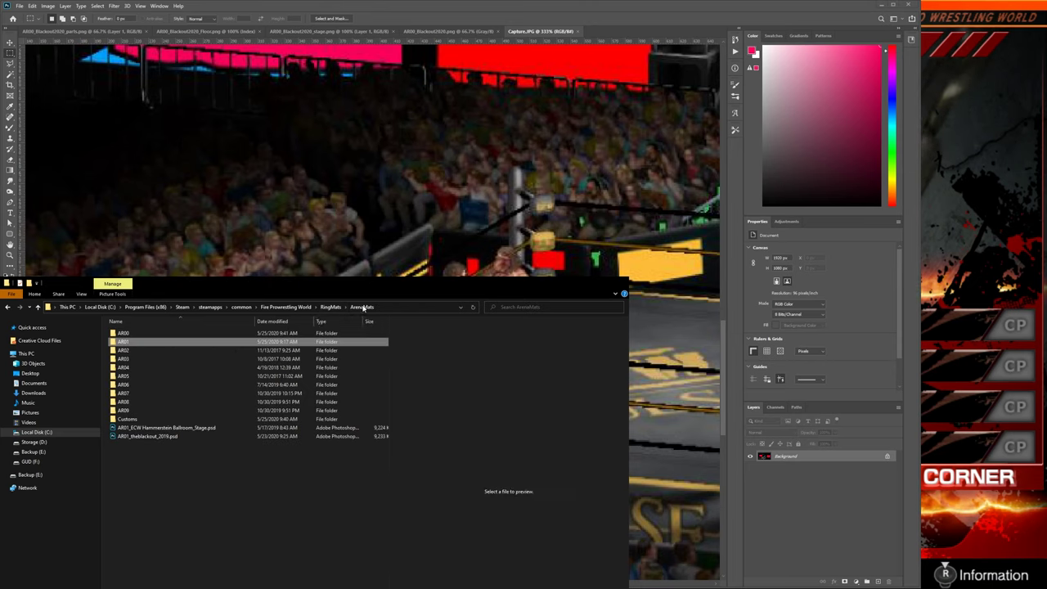
double_click(163, 333)
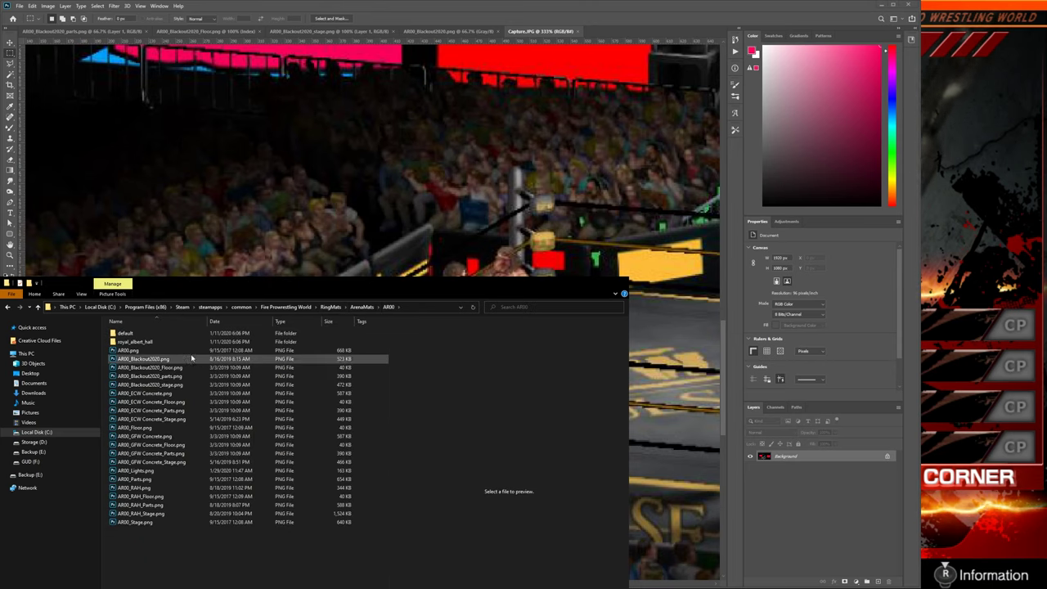
click(192, 358)
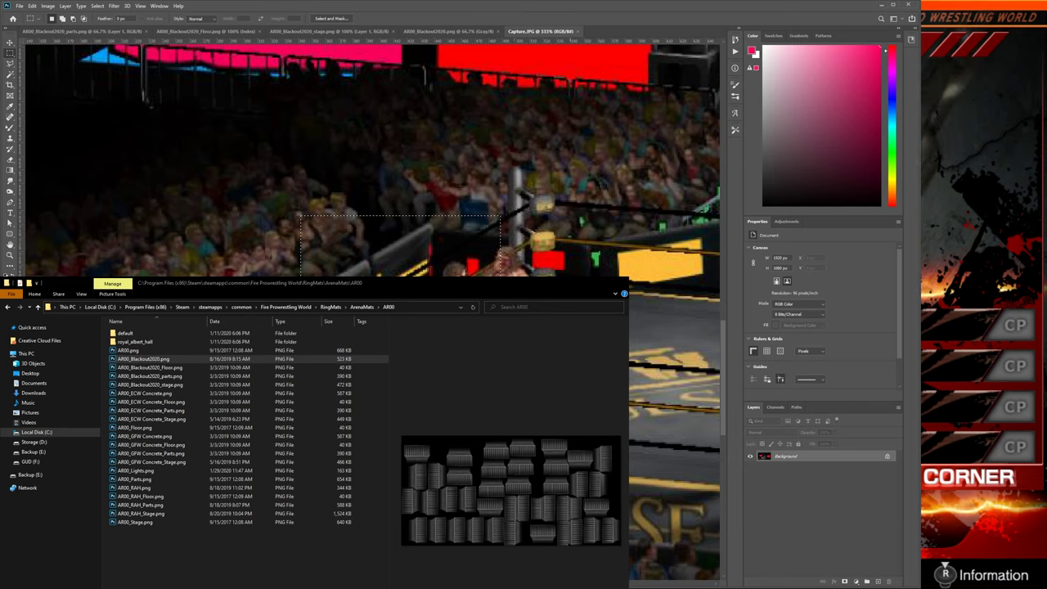
key(alt+Tab)
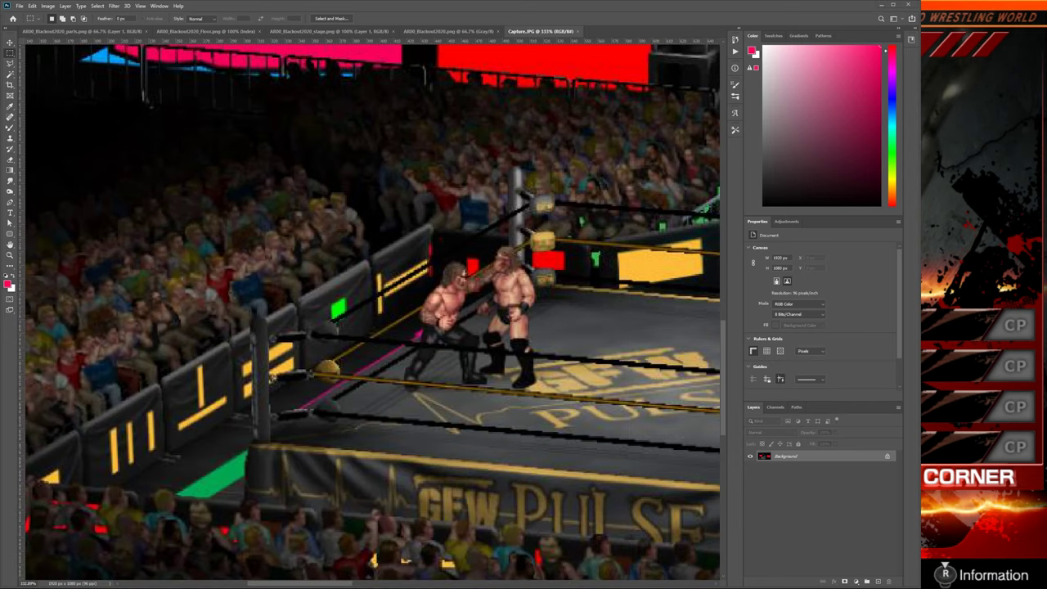
key(ctrl+w)
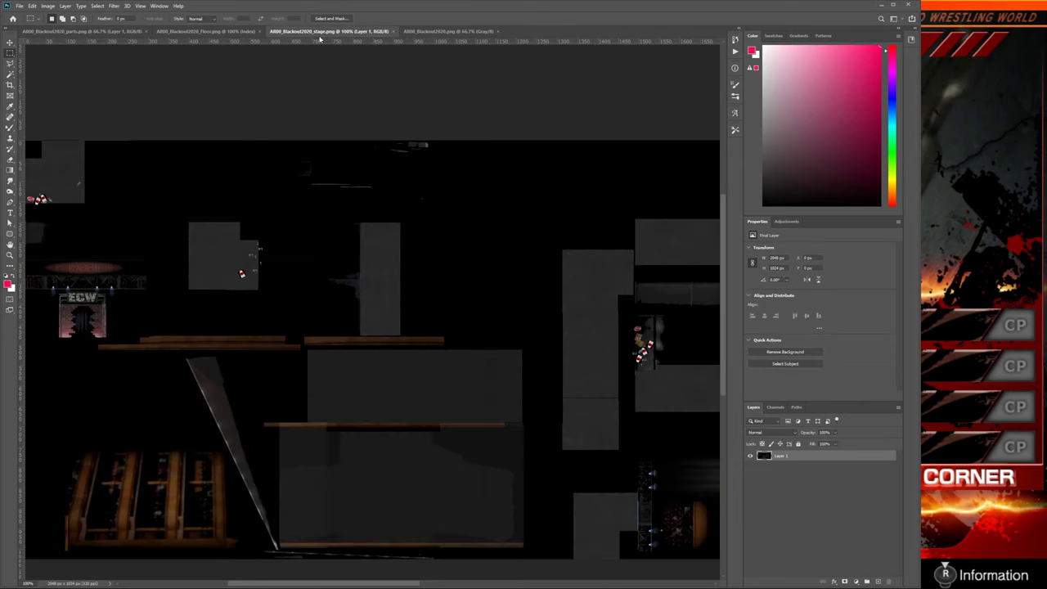
Step: On a new layer of the stage texture, fill rectangles on both sides of the ECW entrance with pink, spanning about 344 by 57 px
click(878, 581)
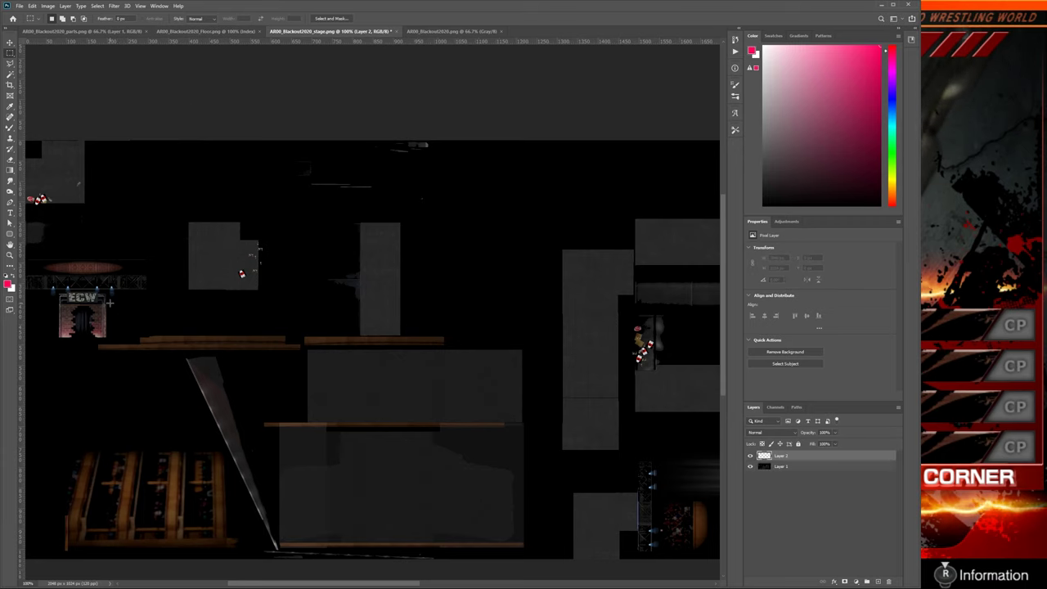
drag(115, 306, 165, 326)
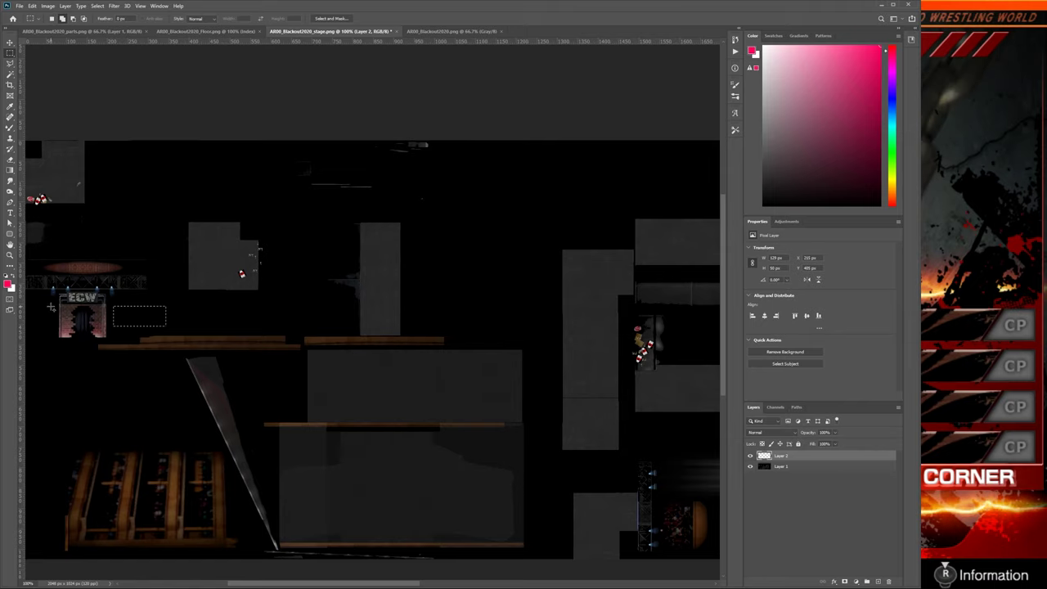
scroll(226, 339, left, 10)
drag(226, 338, 366, 327)
scroll(365, 328, right, 10)
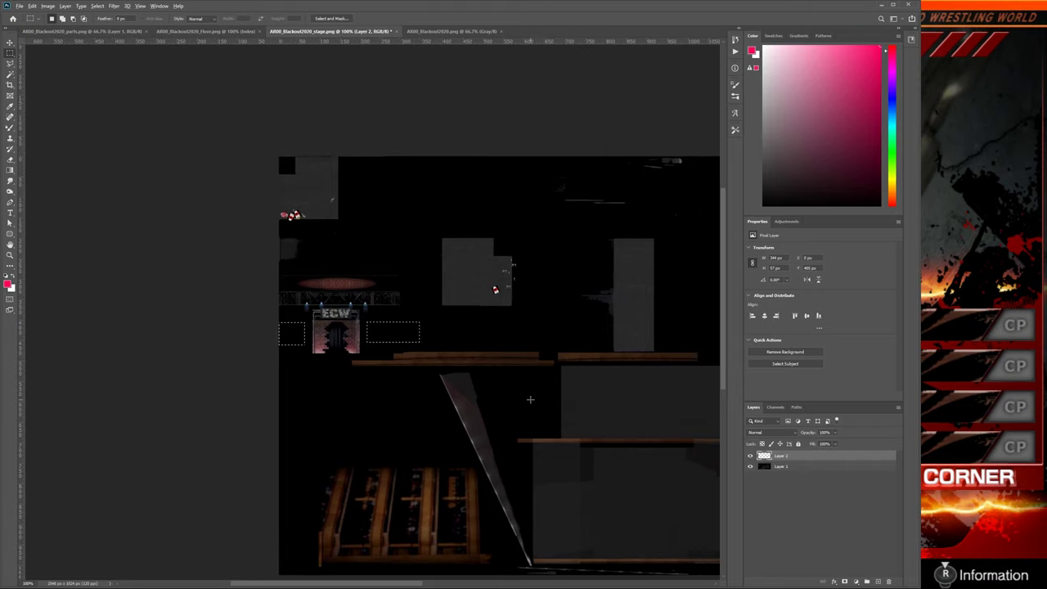
key(alt+BackSpace)
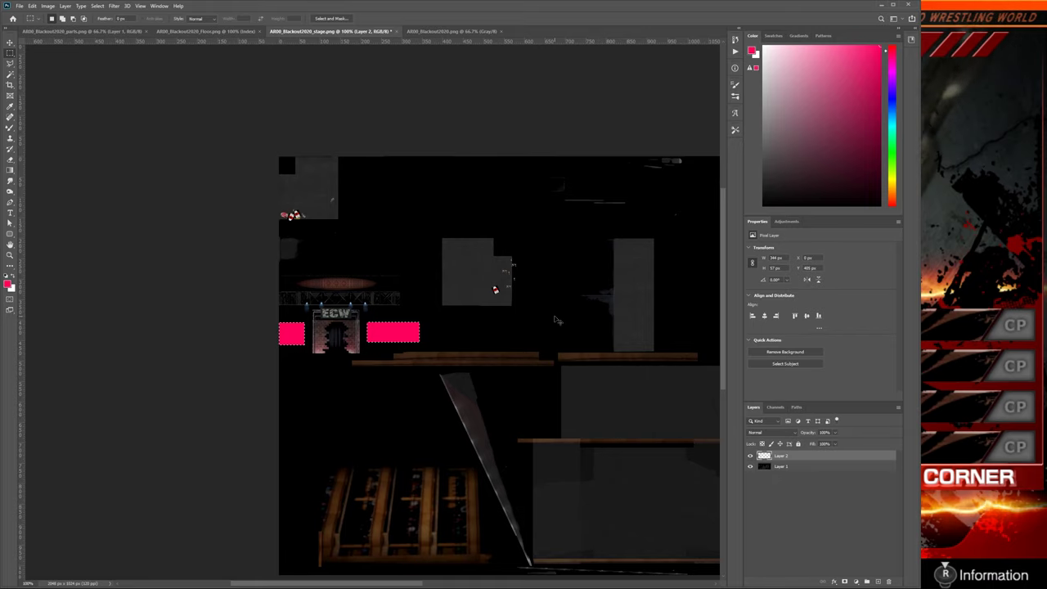
Step: Fill a rectangle of about 183 by 60 px with white over the dark strip above the crowd section near the stage texture's lower right corner
key(ctrl+d)
drag(610, 356, 318, 342)
drag(670, 364, 510, 363)
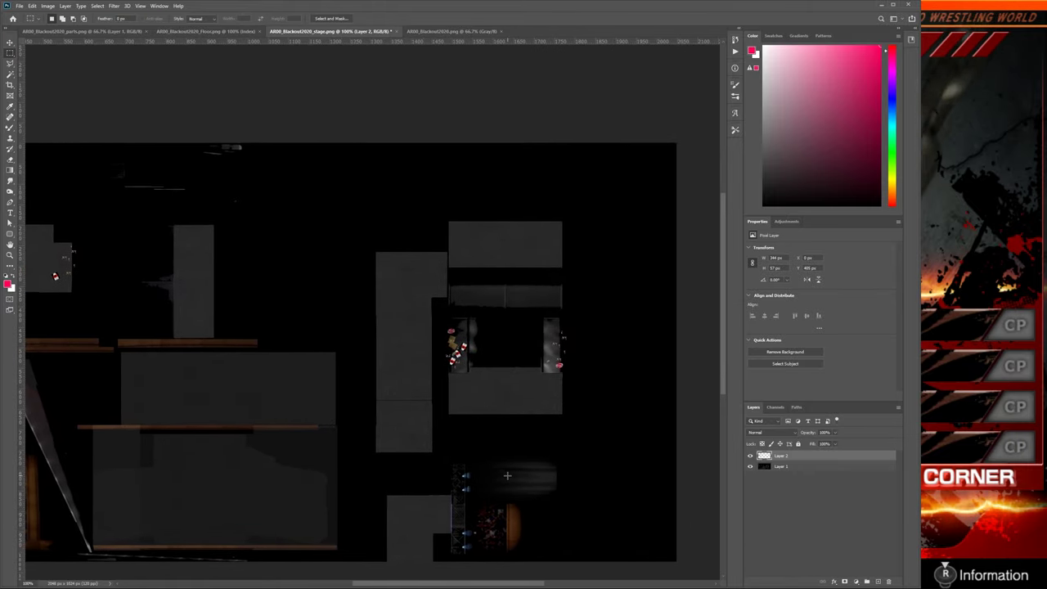
drag(479, 468, 553, 493)
key(d)
key(ctrl+BackSpace)
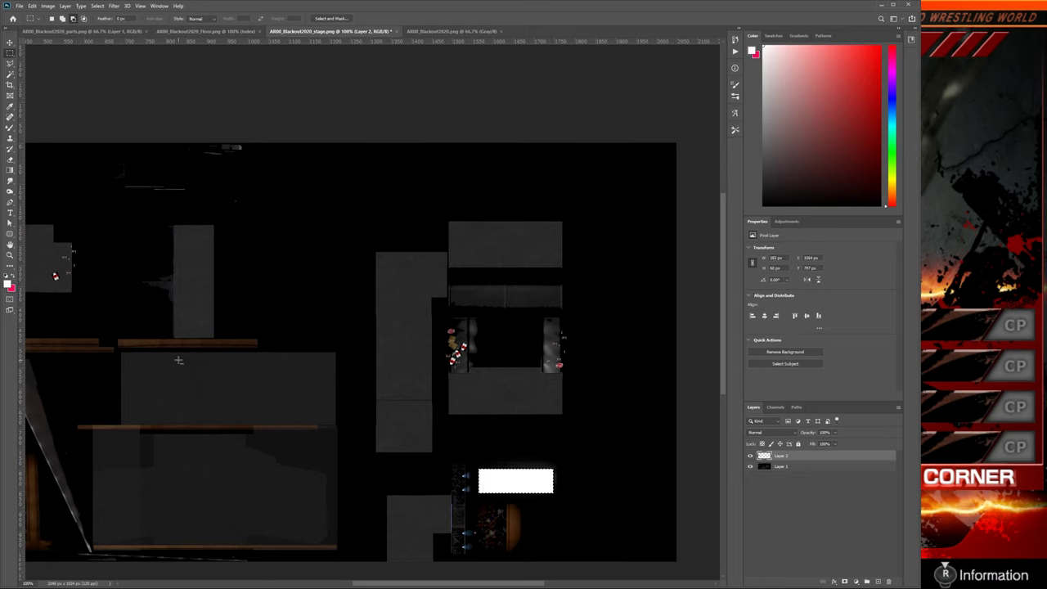
drag(193, 355, 482, 356)
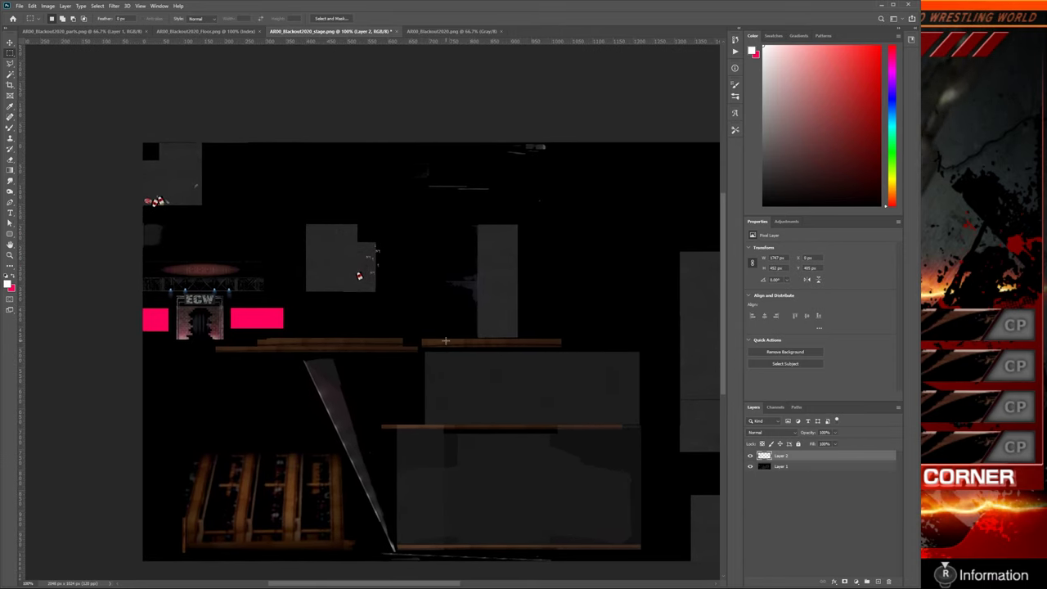
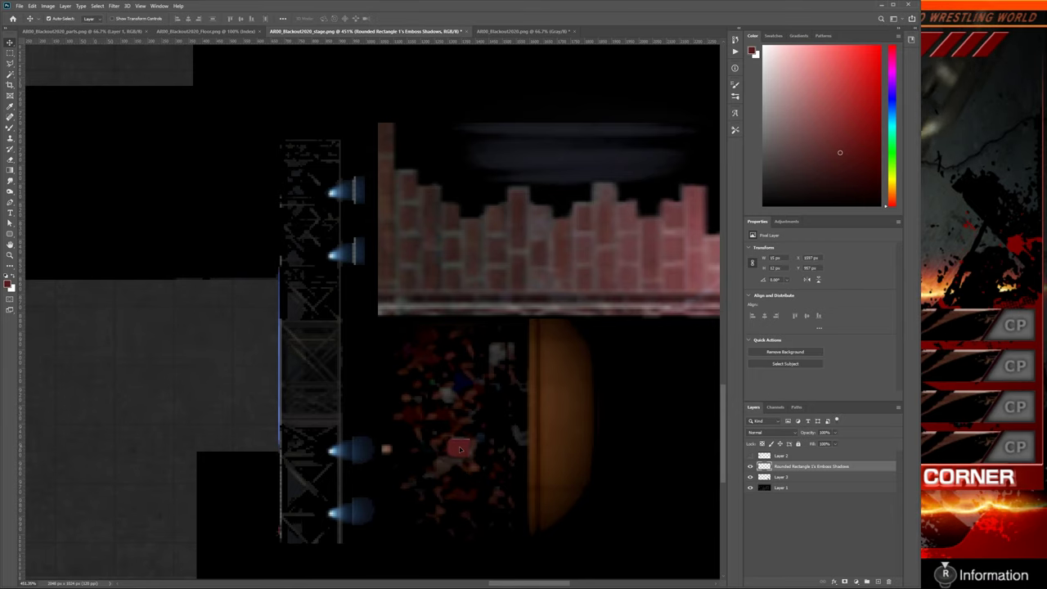
Step: Duplicate the red rounded rectangle into a vertical column of ten along the orange panel's left edge, and merge their layers
drag(460, 450, 521, 509)
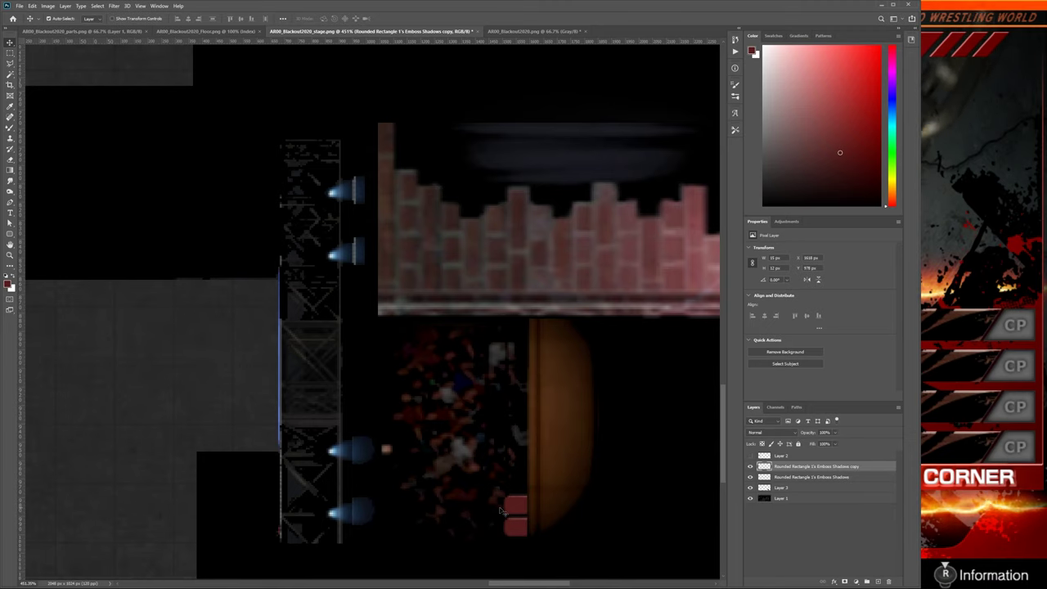
drag(516, 512, 519, 347)
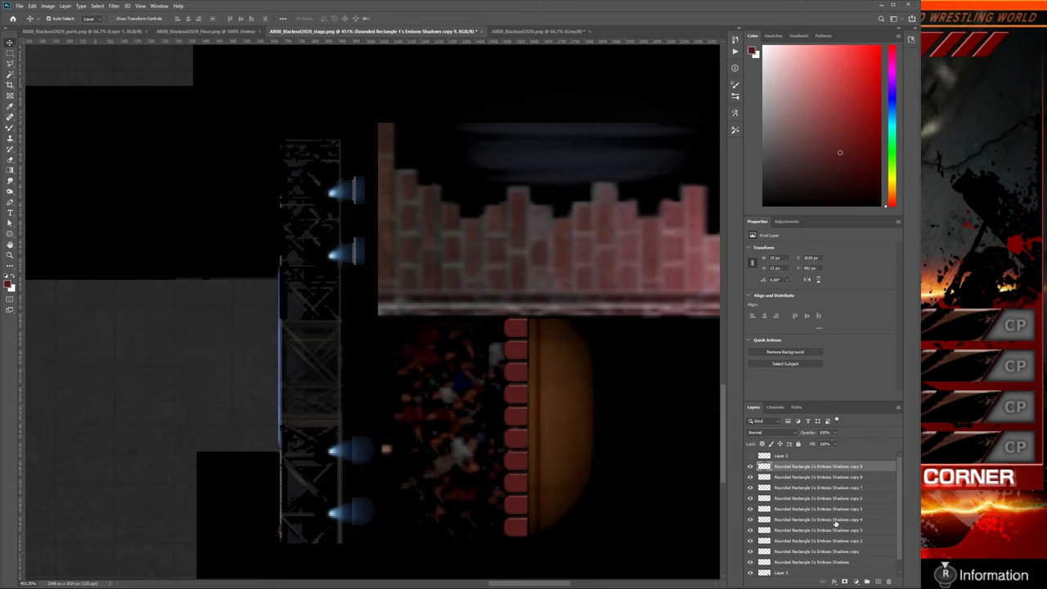
shift+click(787, 564)
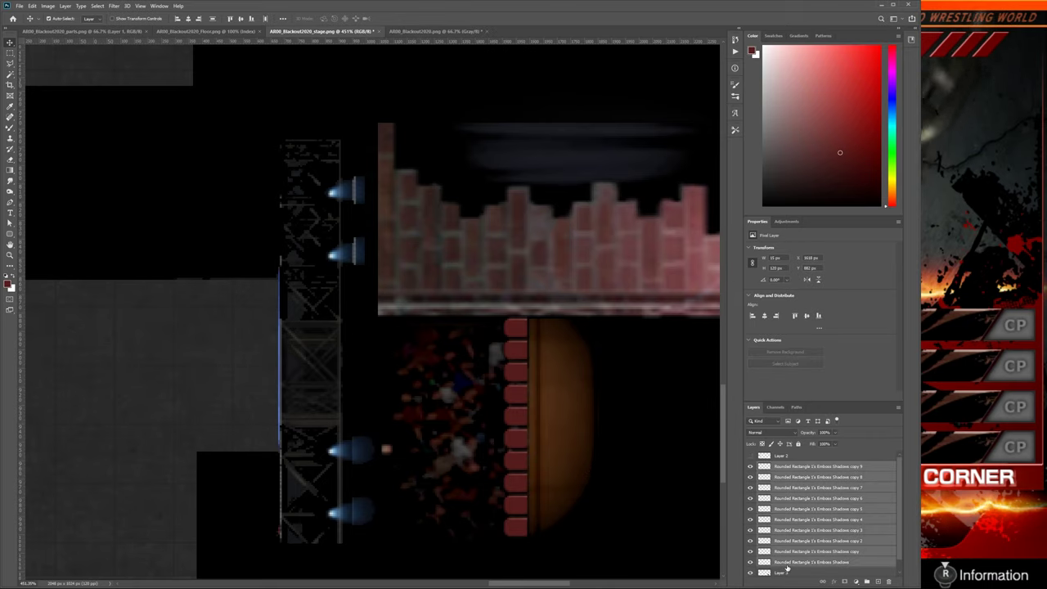
key(ctrl+e)
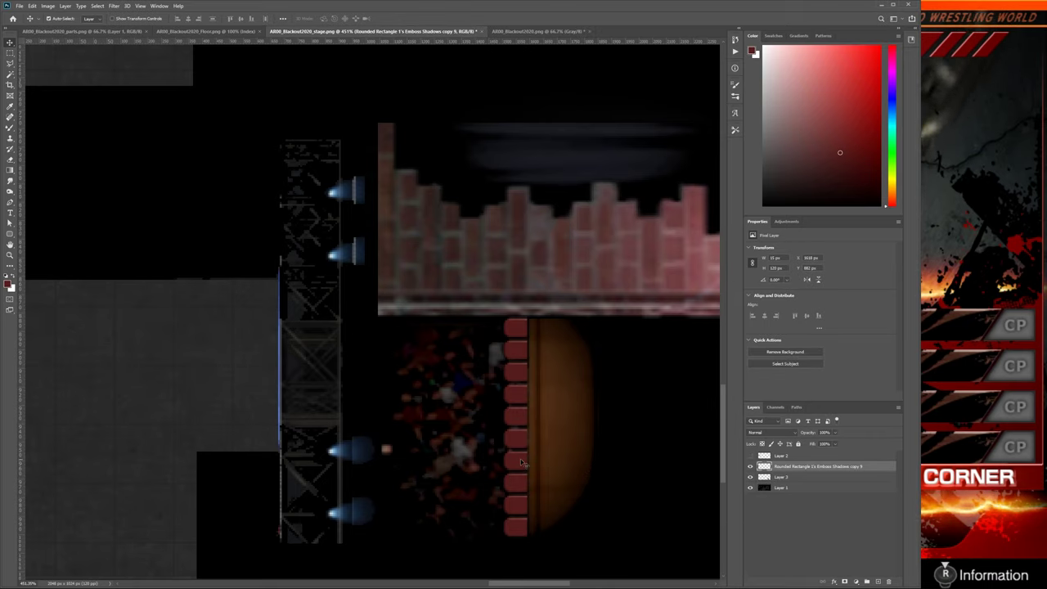
Step: Duplicate the red tile column beside the original, place its layer beneath, and offset it about half a tile downward
drag(525, 463, 501, 480)
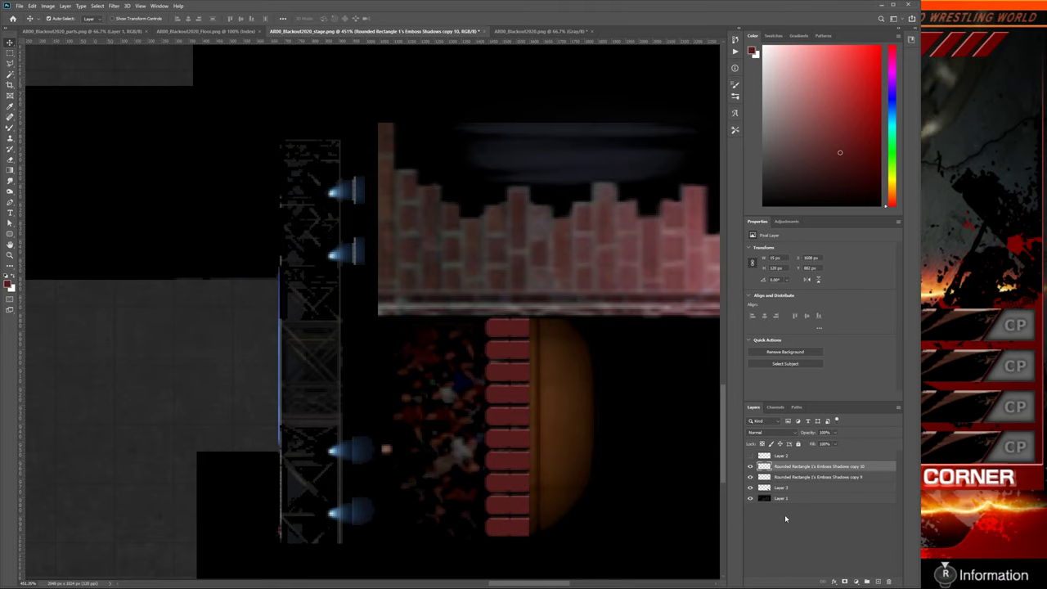
key(ctrl+bracketleft)
key(Right)
key(Right)
key(Down)
key(Down)
key(Down)
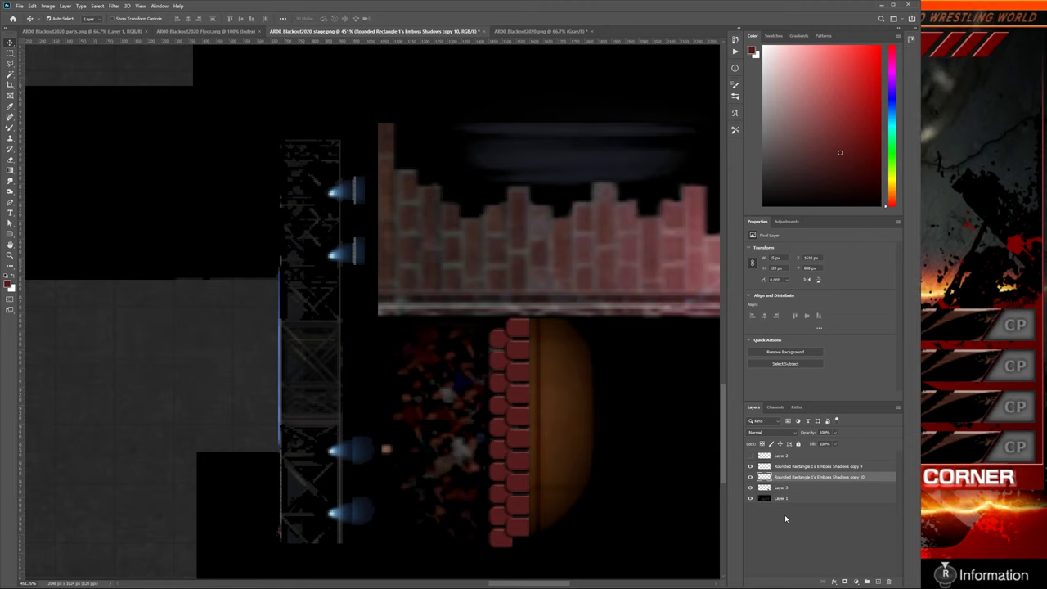
Step: Fine-tune the copied column's position so its tiles interlock with the first column at a half-tile vertical offset
key(Up)
key(Up)
key(Up)
key(Right)
key(Right)
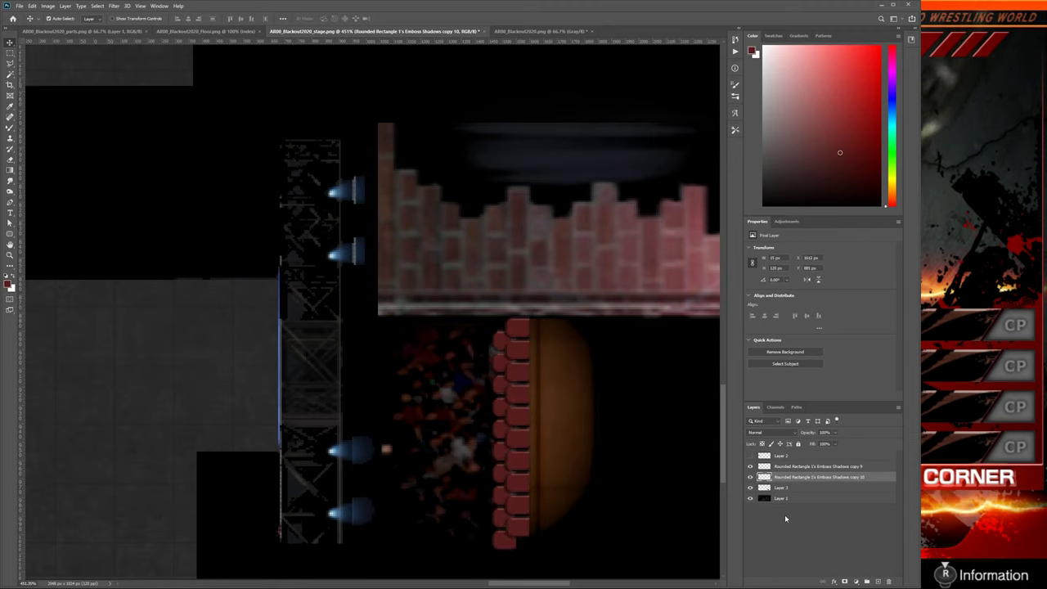
key(Right)
key(Down)
key(Down)
key(Down)
key(Down)
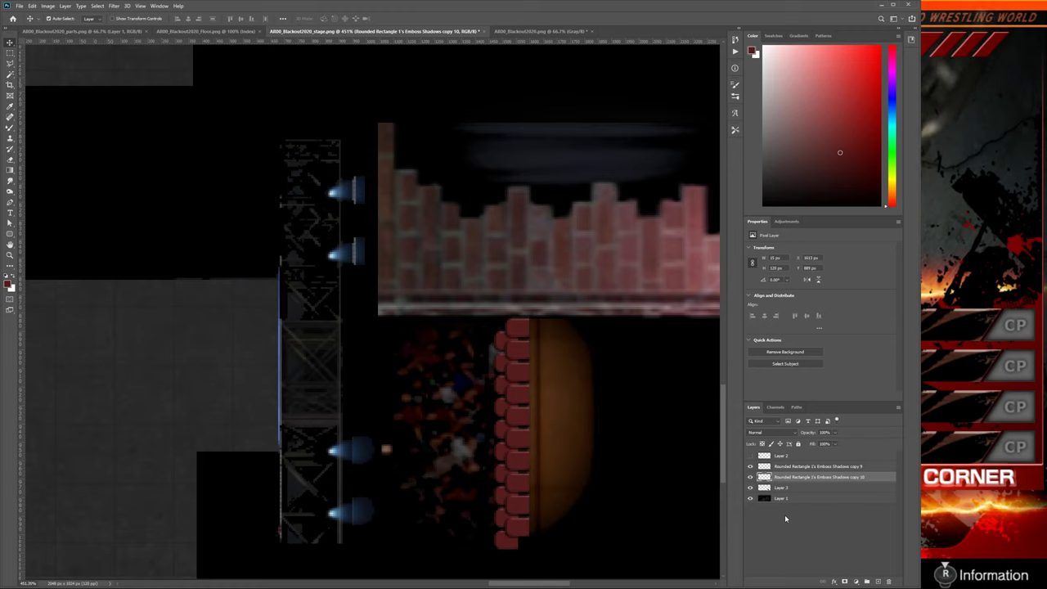
key(Left)
key(Left)
key(Left)
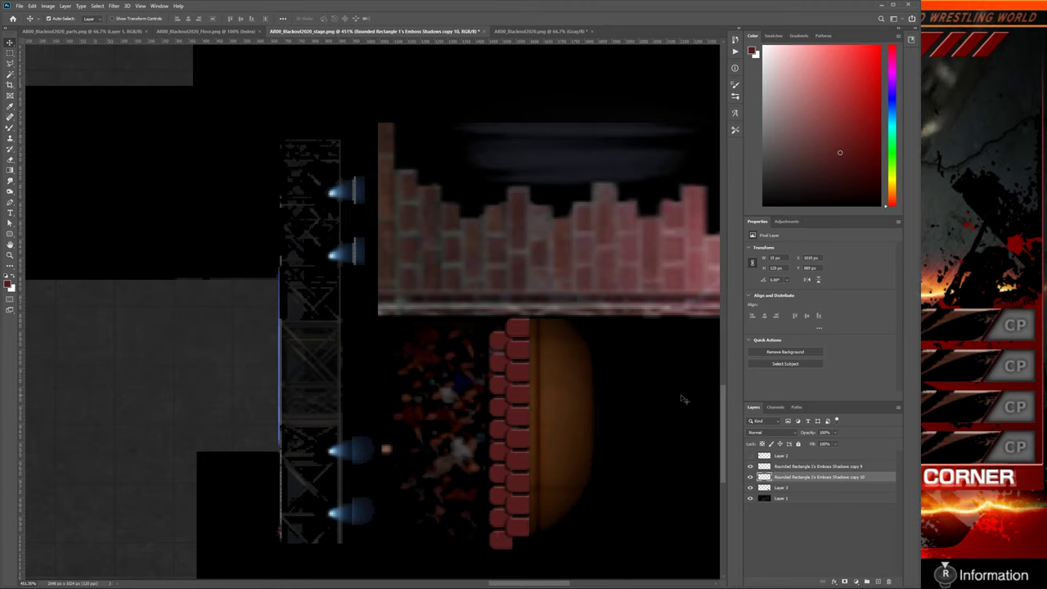
key(m)
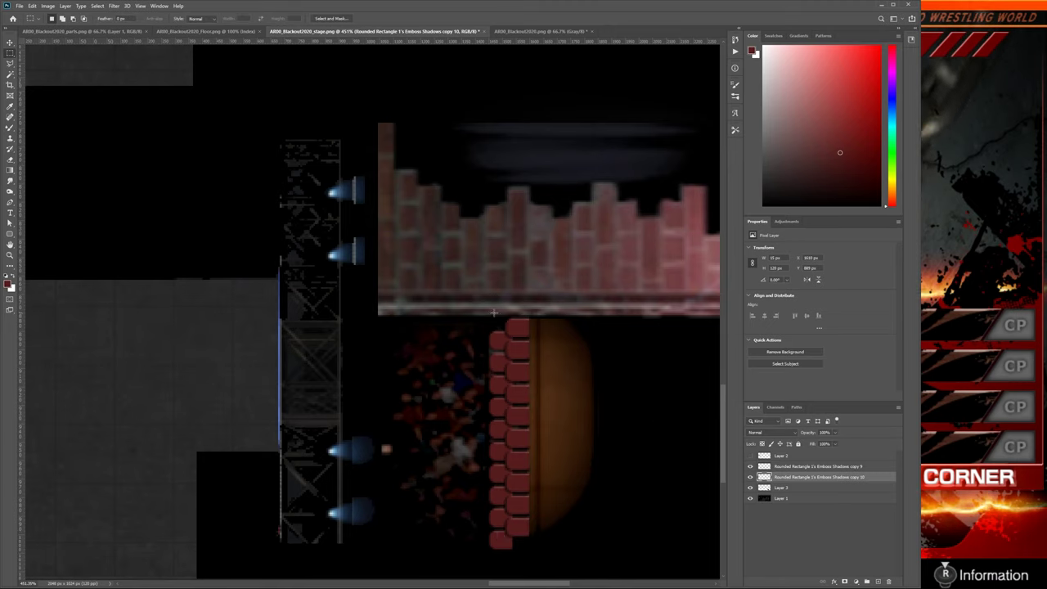
drag(493, 313, 537, 338)
key(ctrl+d)
key(v)
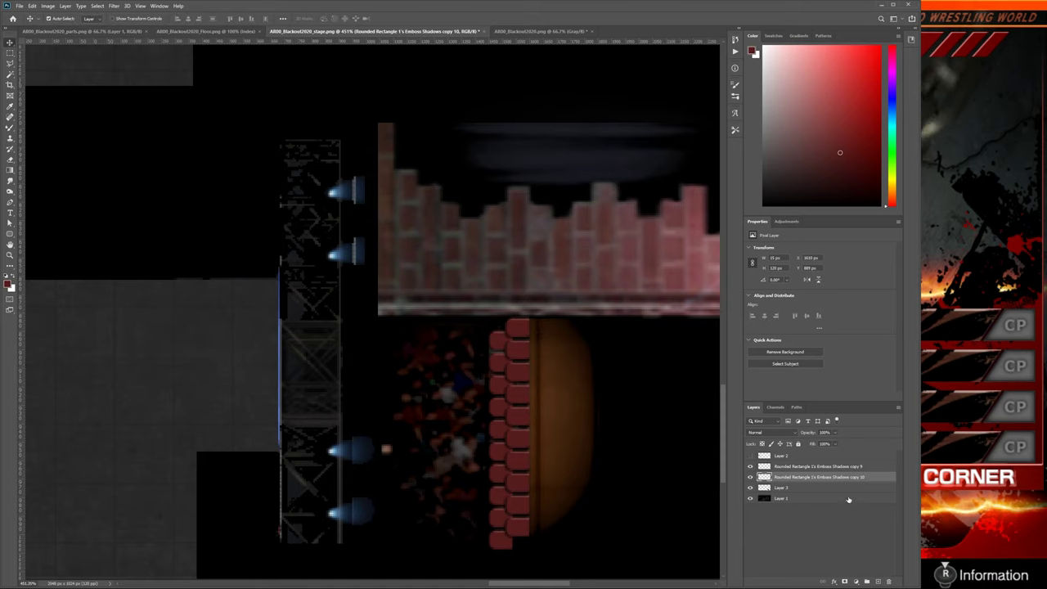
Step: Group the two tile column layers, and place duplicates of both layers above the collapsed group
shift+click(792, 469)
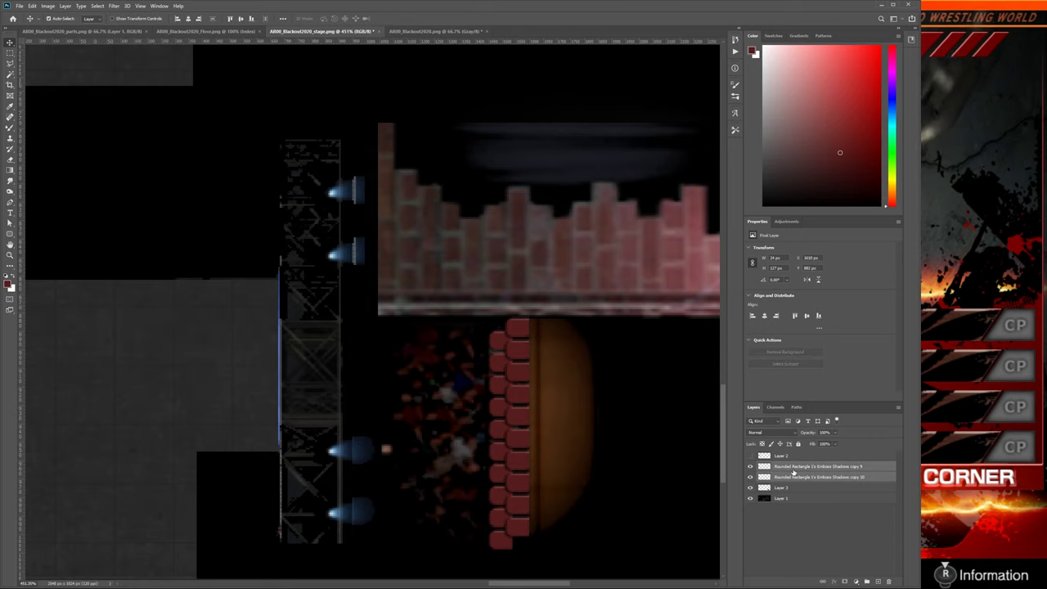
click(867, 581)
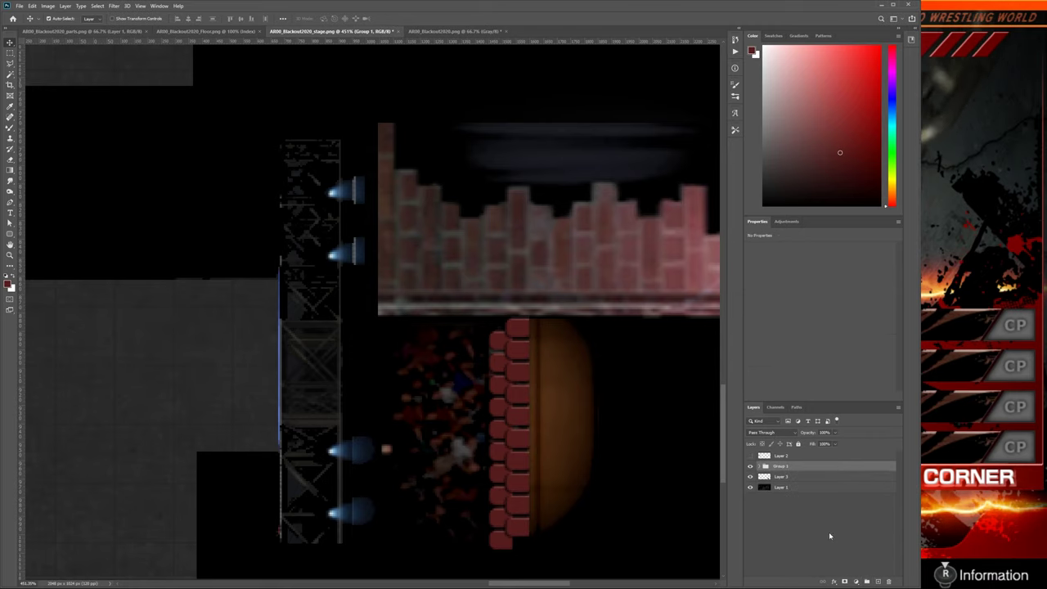
click(759, 466)
click(788, 479)
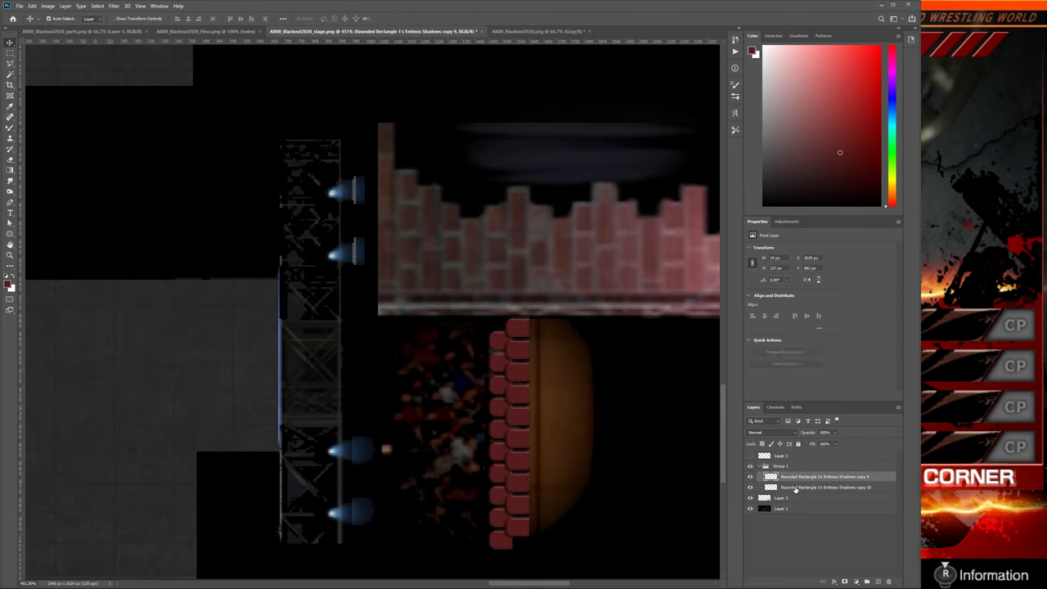
shift+click(794, 487)
drag(787, 479, 788, 460)
click(760, 487)
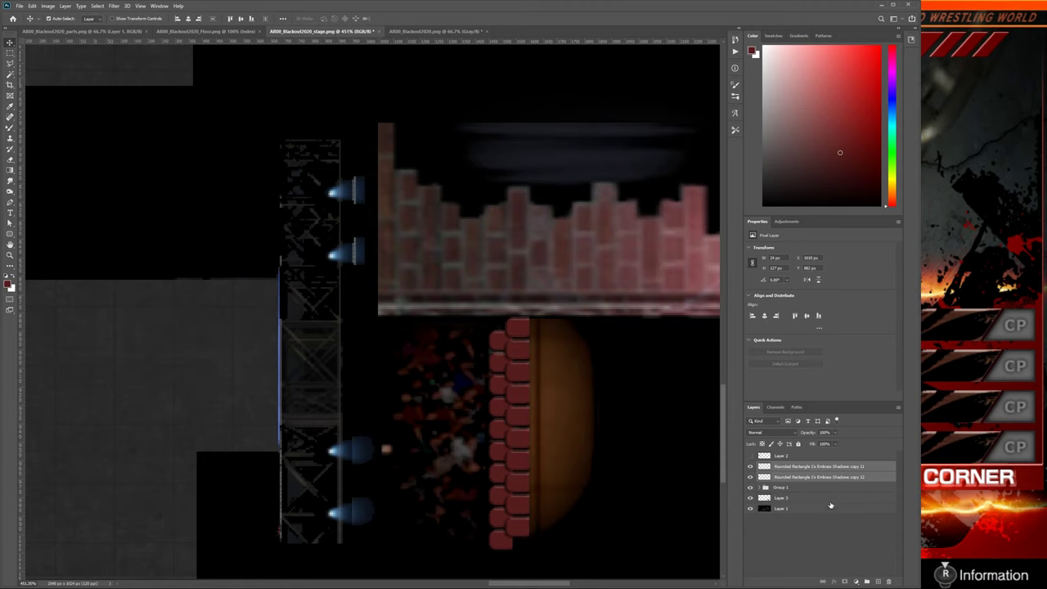
Step: Merge the two copied column layers, and duplicate the merged pair three times leftward to cover the crowd section with tiles
click(814, 468)
shift+click(808, 480)
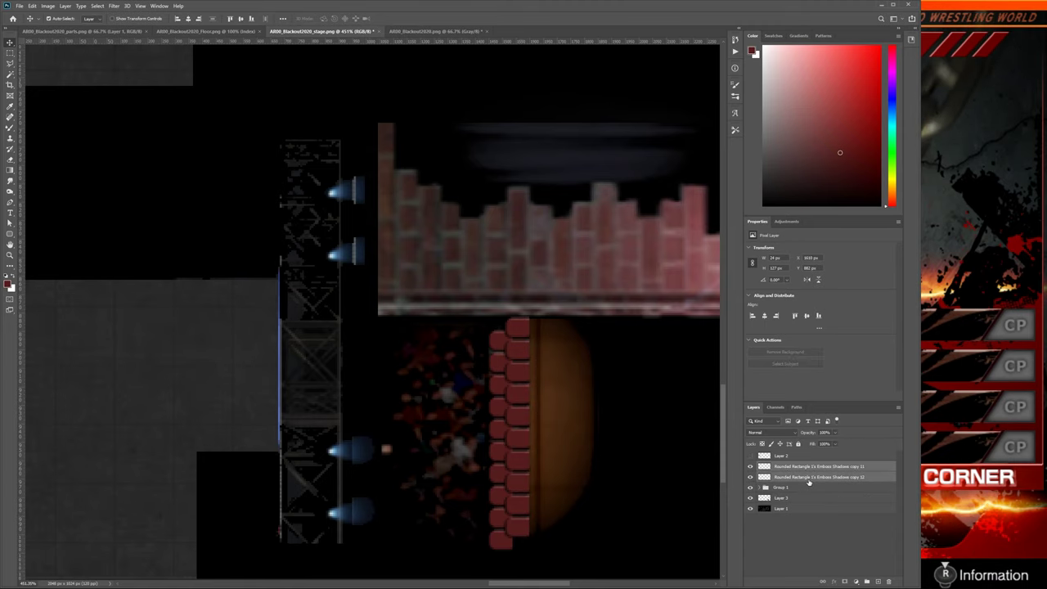
key(ctrl+e)
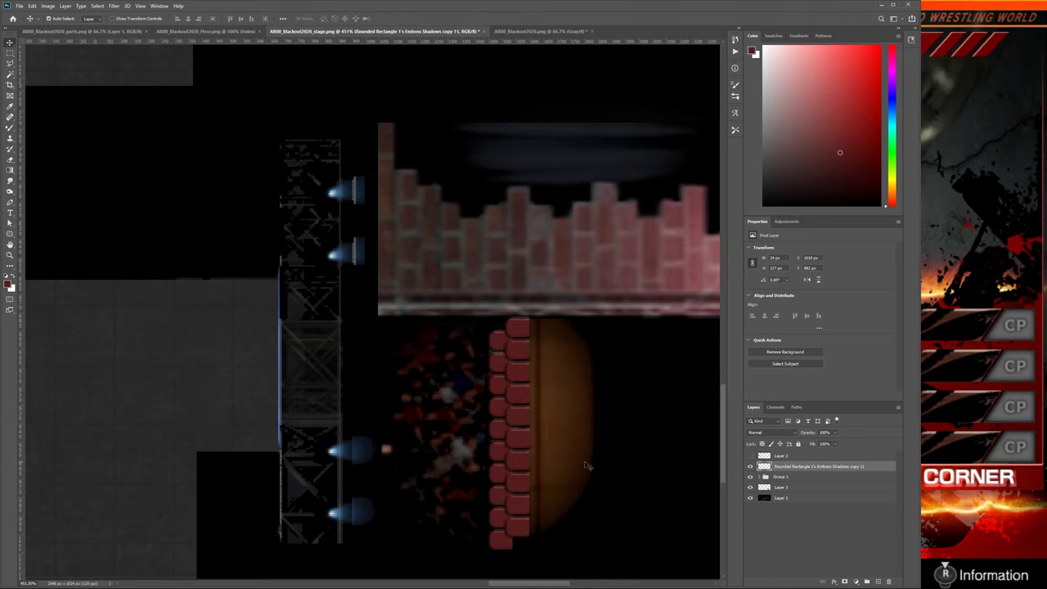
drag(519, 464, 487, 467)
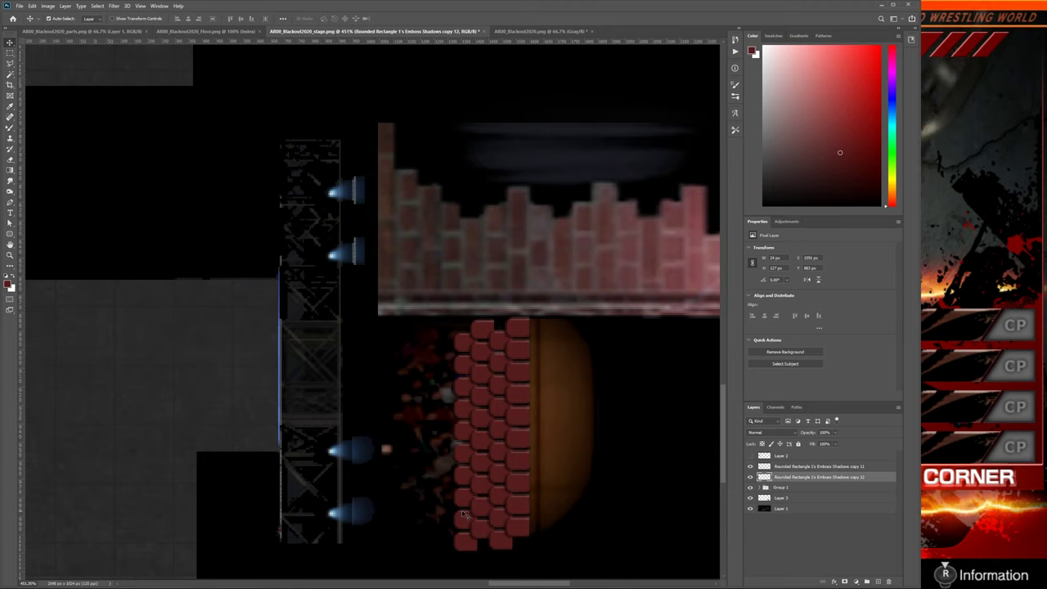
drag(463, 513, 402, 508)
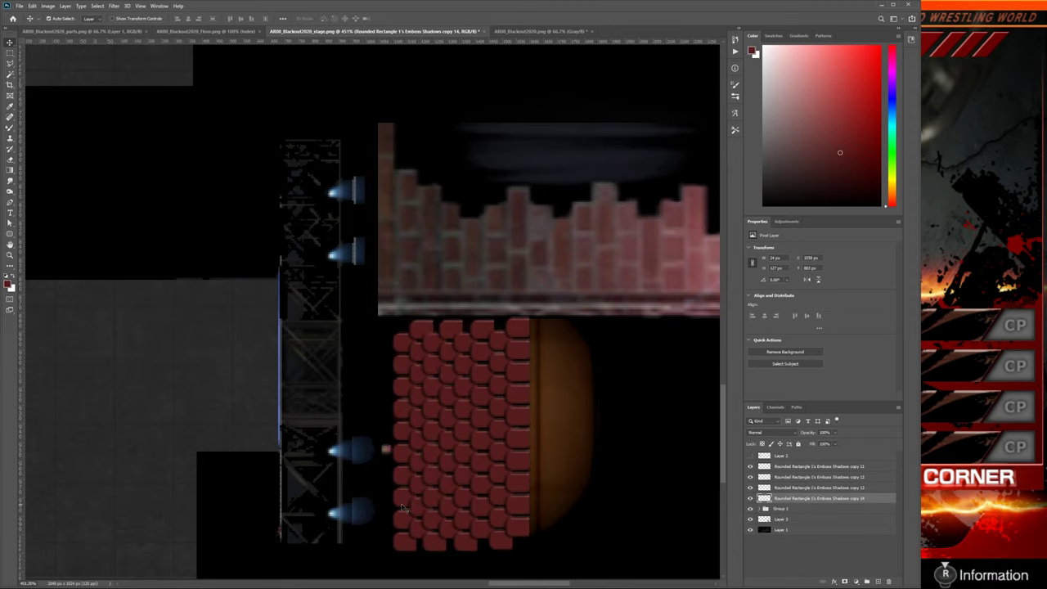
key(Left)
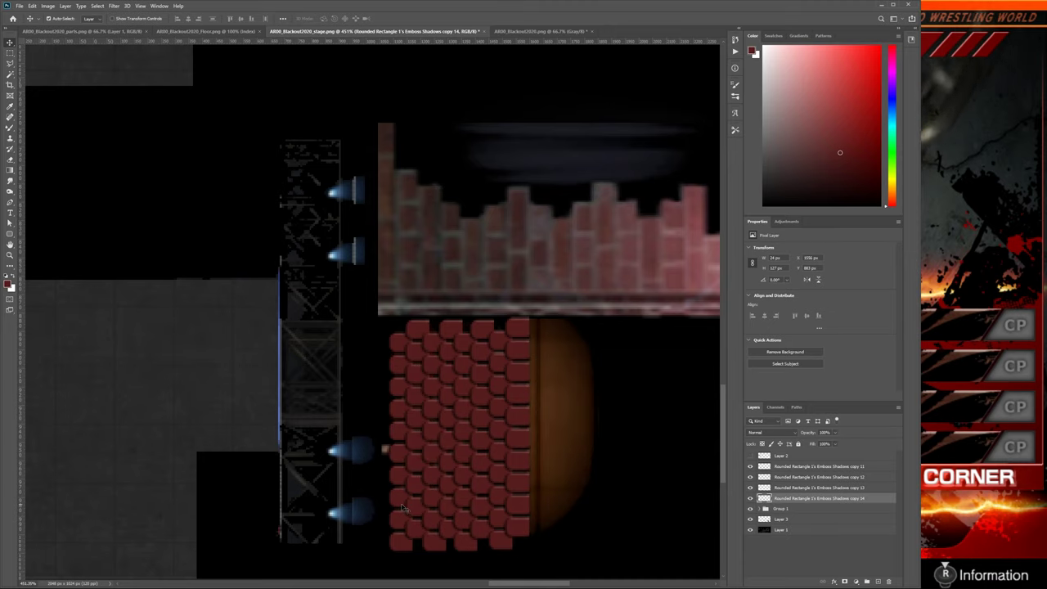
Step: Merge the four tile pattern layers above the group into a single layer
click(603, 292)
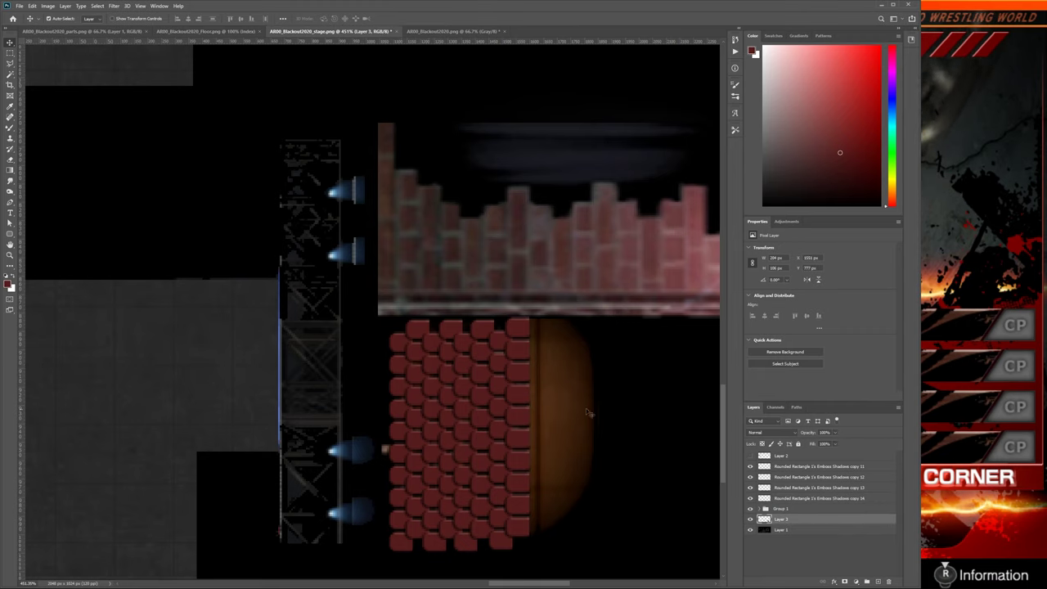
click(809, 500)
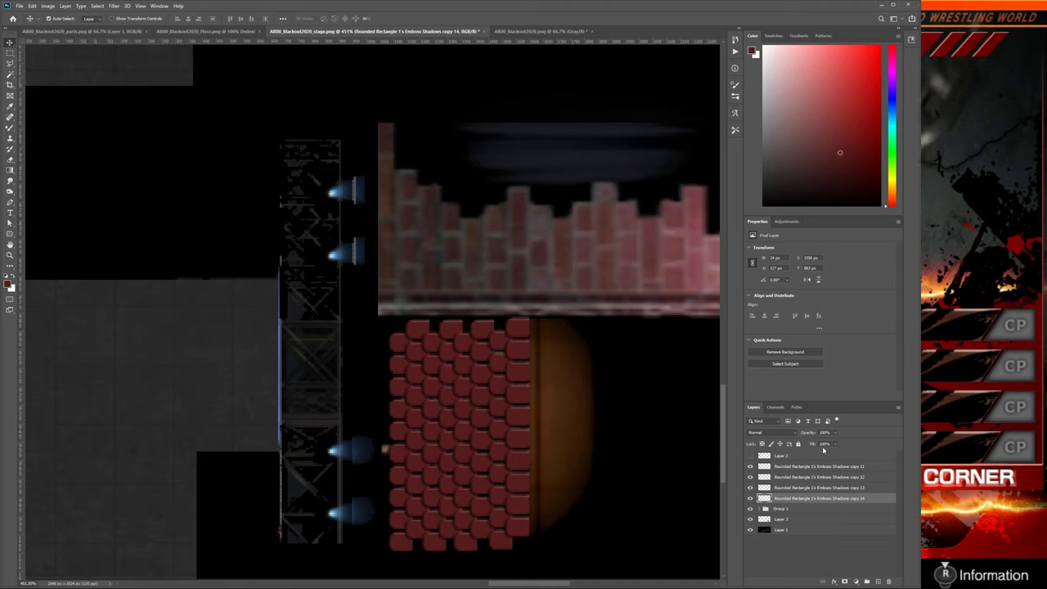
shift+click(813, 468)
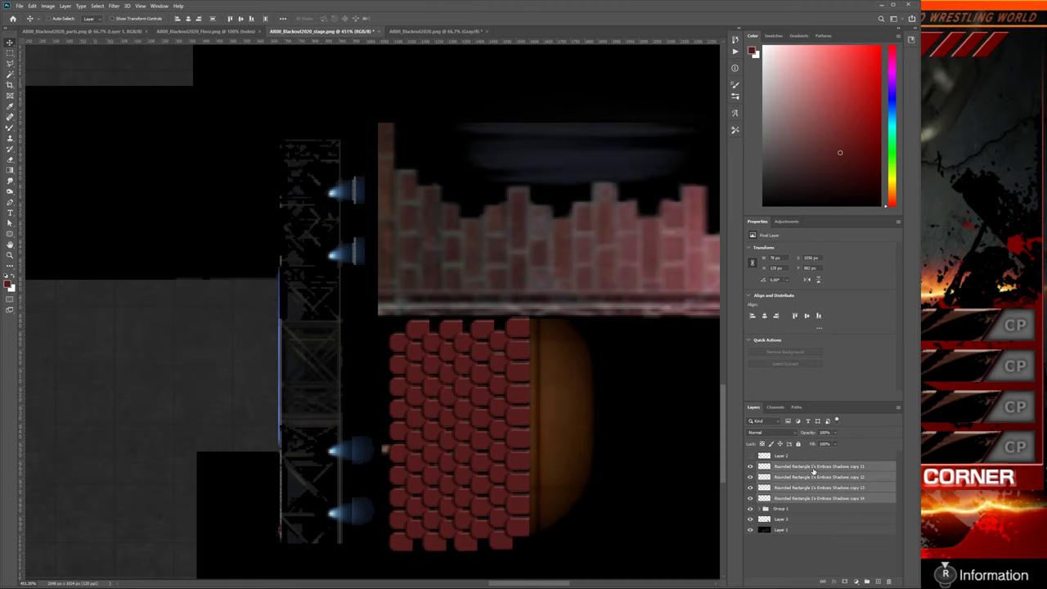
key(ctrl+e)
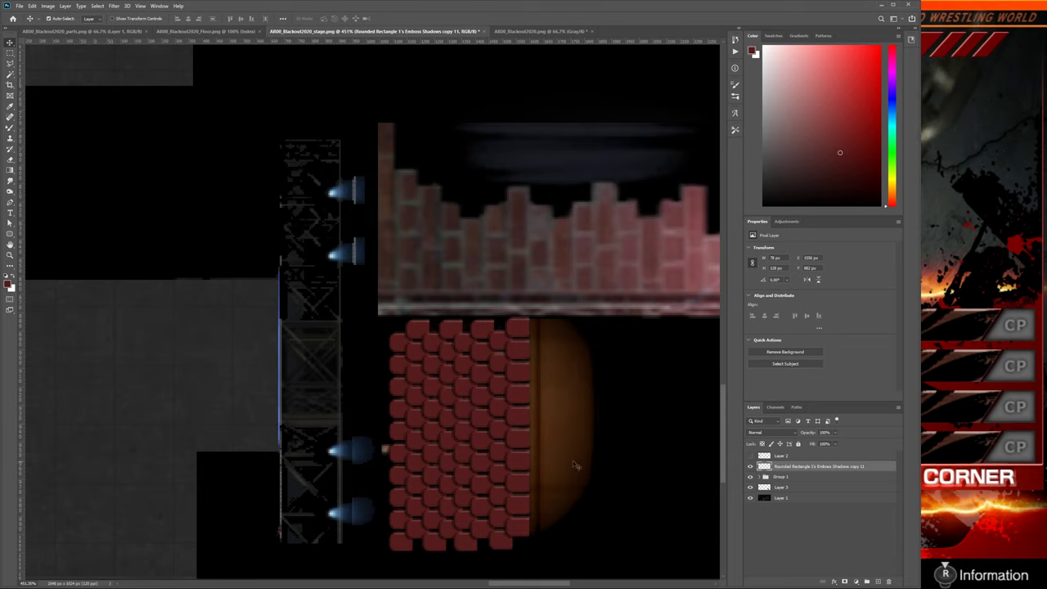
Step: Examine the tile pattern's placement within the whole stage texture and up close beside the orange panel
key(ctrl+minus)
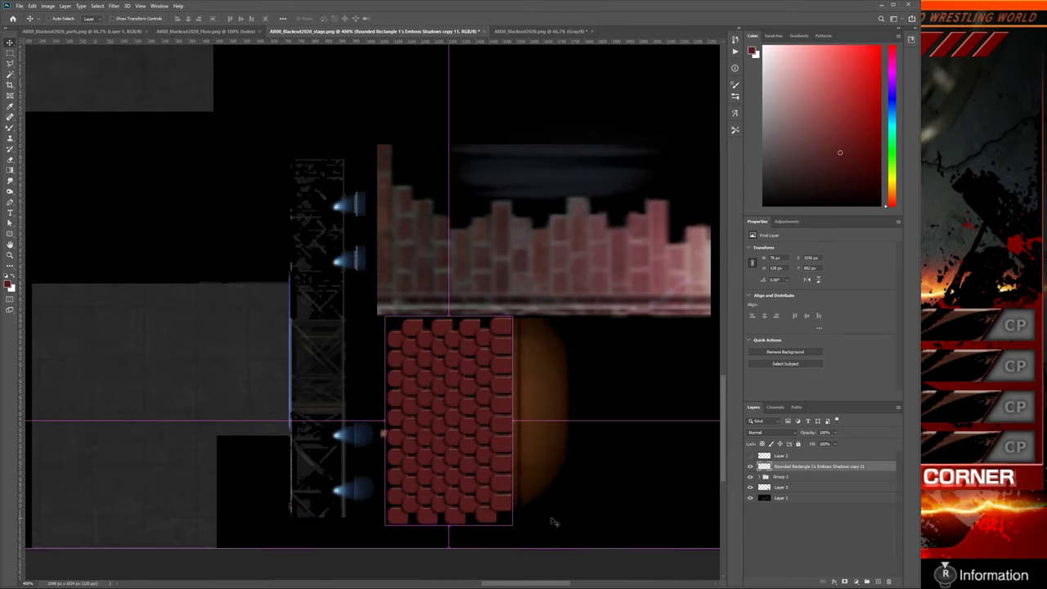
key(ctrl+minus)
key(ctrl+minus)
key(ctrl+minus)
drag(201, 161, 617, 364)
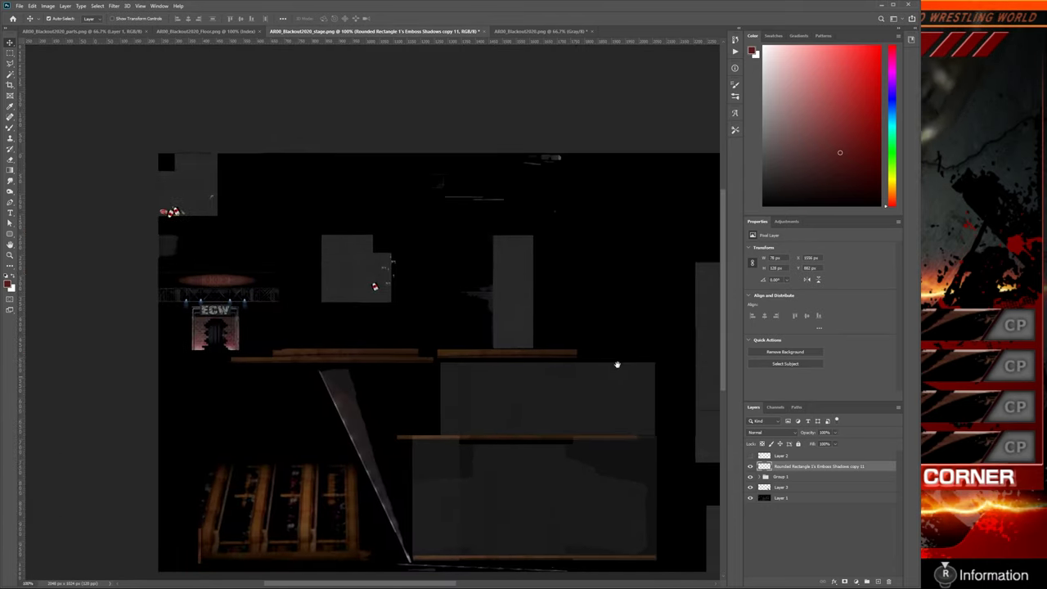
drag(665, 471, 52, 442)
drag(129, 554, 368, 381)
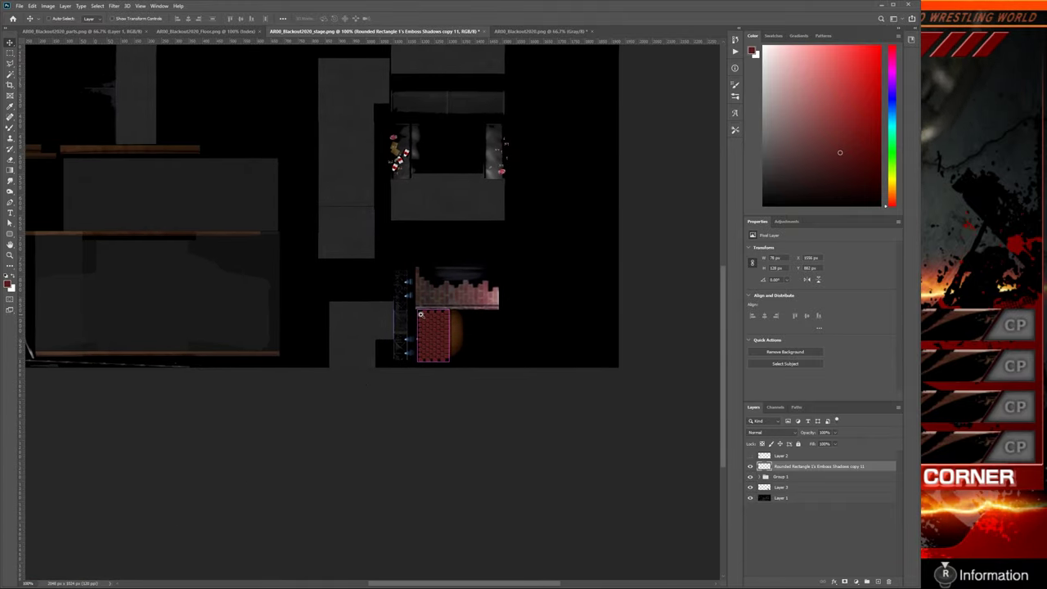
drag(420, 314, 491, 320)
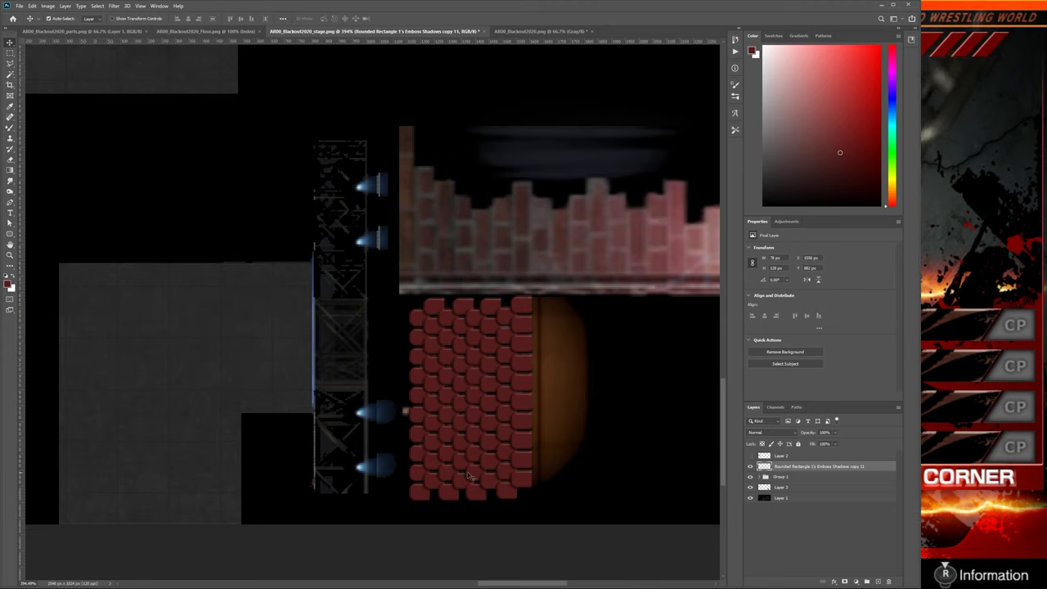
Step: Try shifting the merged tile pattern horizontally against the grouped columns and the orange panel's edge
key(Left)
key(Left)
key(Left)
key(Left)
key(Left)
key(Left)
key(Left)
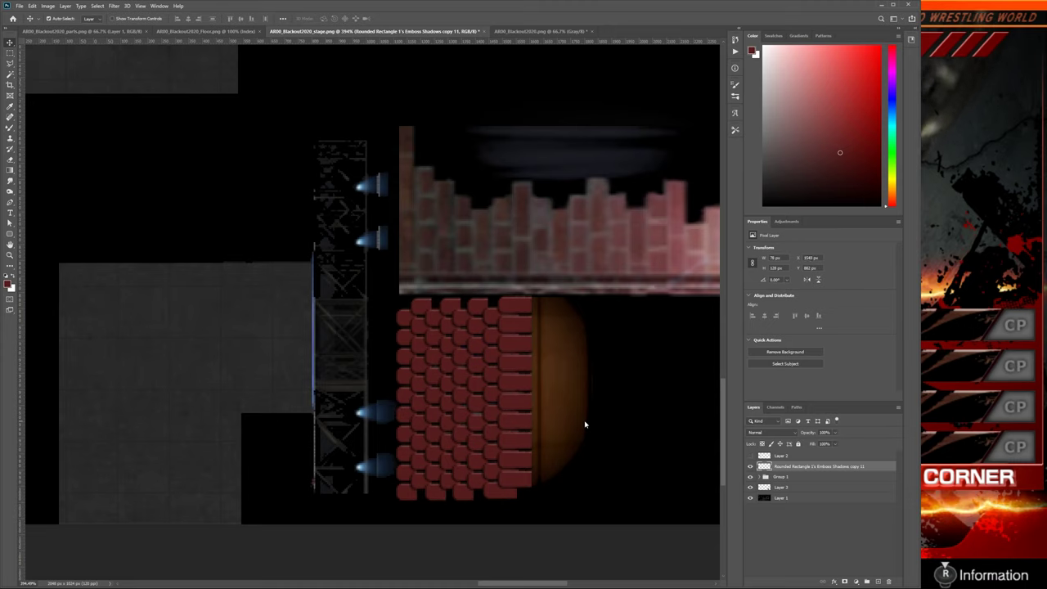
key(Right)
key(Right)
key(Right)
key(Right)
key(Right)
key(Right)
key(Right)
key(Right)
key(Right)
key(Right)
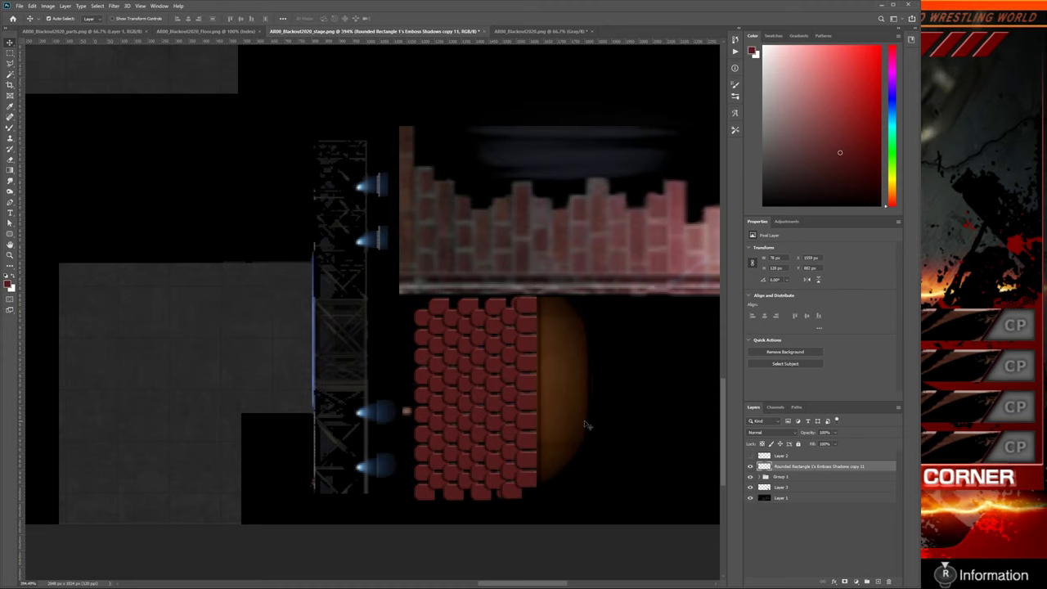
key(Left)
key(Left)
key(Left)
key(Left)
key(Left)
key(Left)
key(Left)
key(Left)
key(Left)
key(Left)
key(Left)
key(Left)
key(Left)
key(Left)
key(Left)
key(Left)
key(Left)
key(Left)
key(Left)
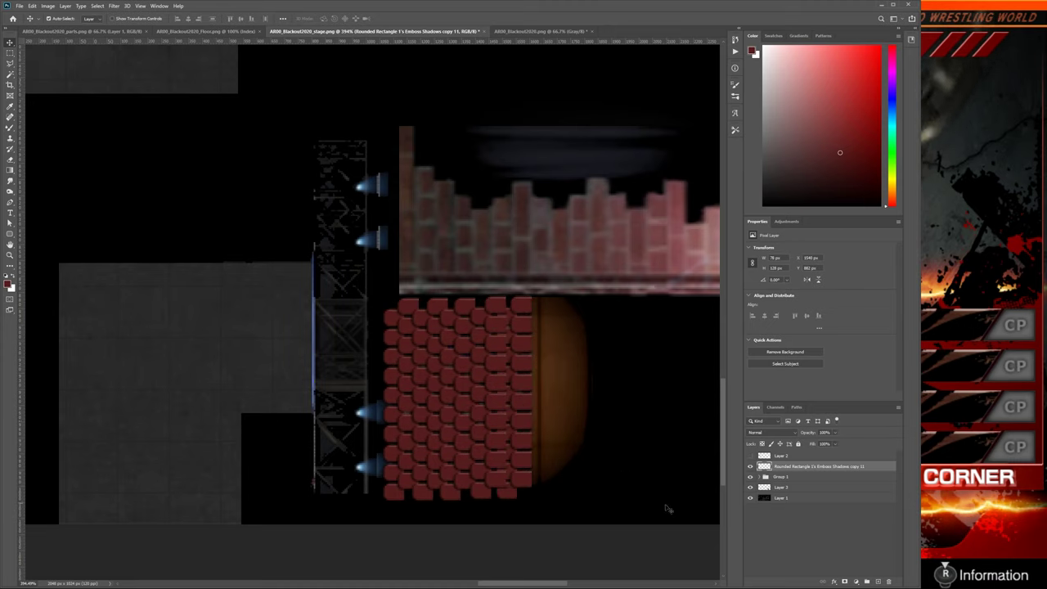
Step: Hide Group 1, and move the merged tile pattern right until it meets the orange panel's left edge
click(750, 475)
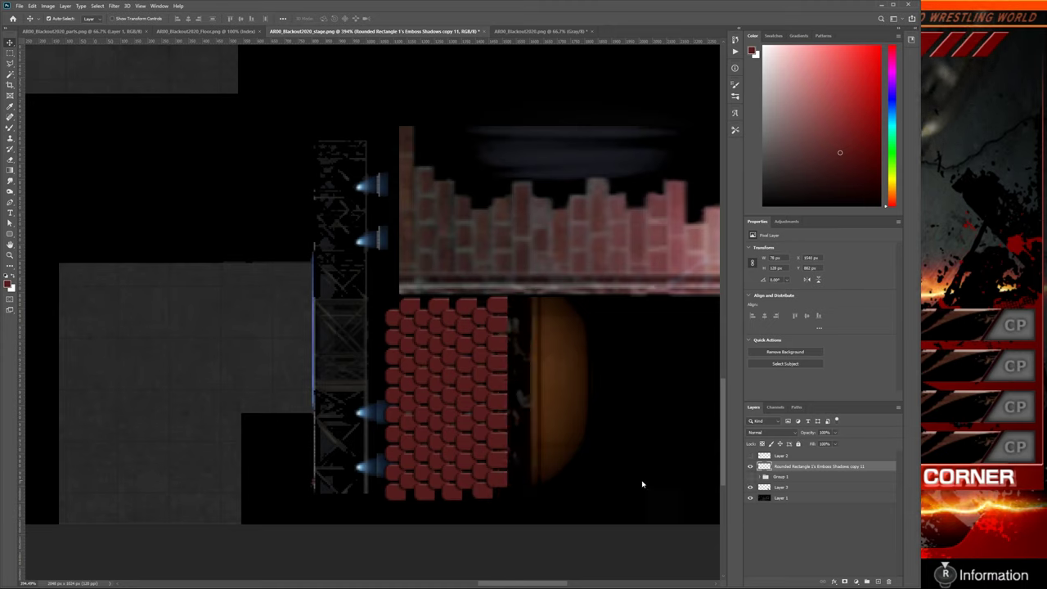
key(Right)
key(Right)
key(Right)
key(Right)
key(Right)
key(Right)
key(Right)
key(Right)
key(Right)
key(Right)
key(Right)
key(Right)
key(Right)
key(Right)
key(Right)
key(Right)
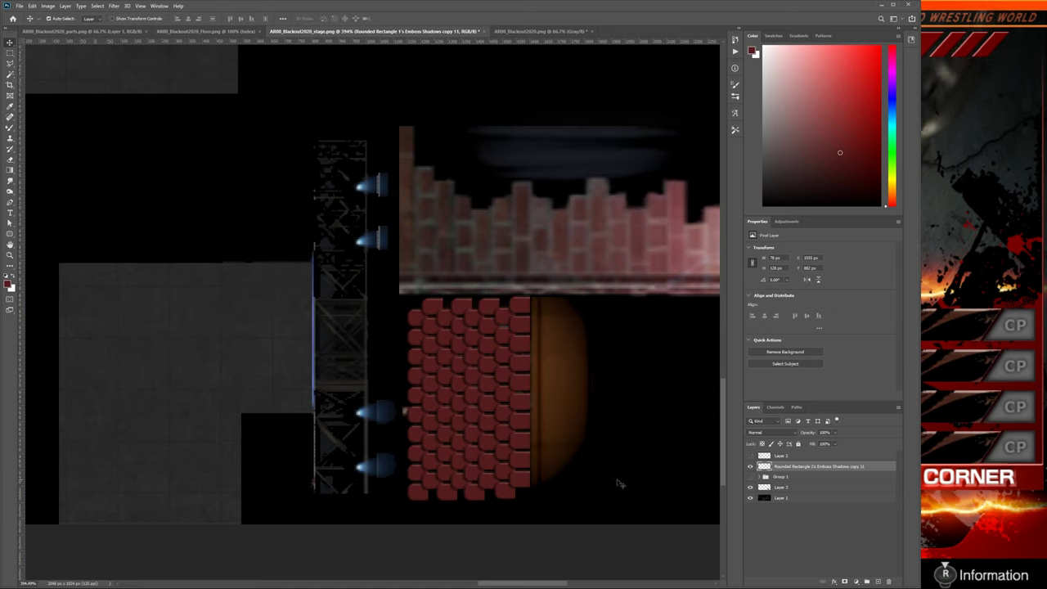
Step: Delete the strip of tiles overhanging the lower edge of the tile pattern, and clear the selection
key(m)
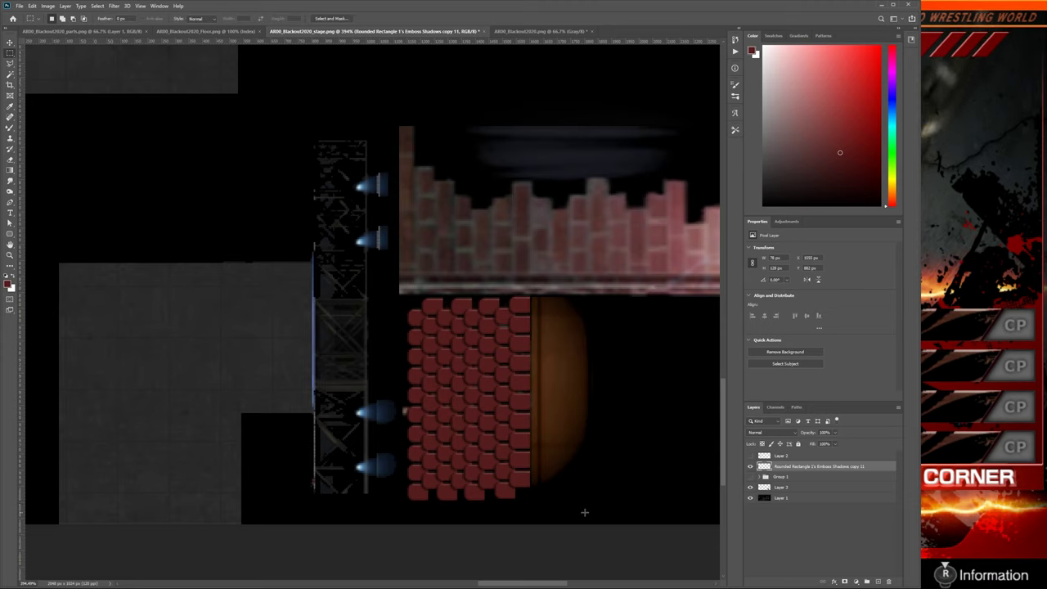
drag(558, 520, 392, 489)
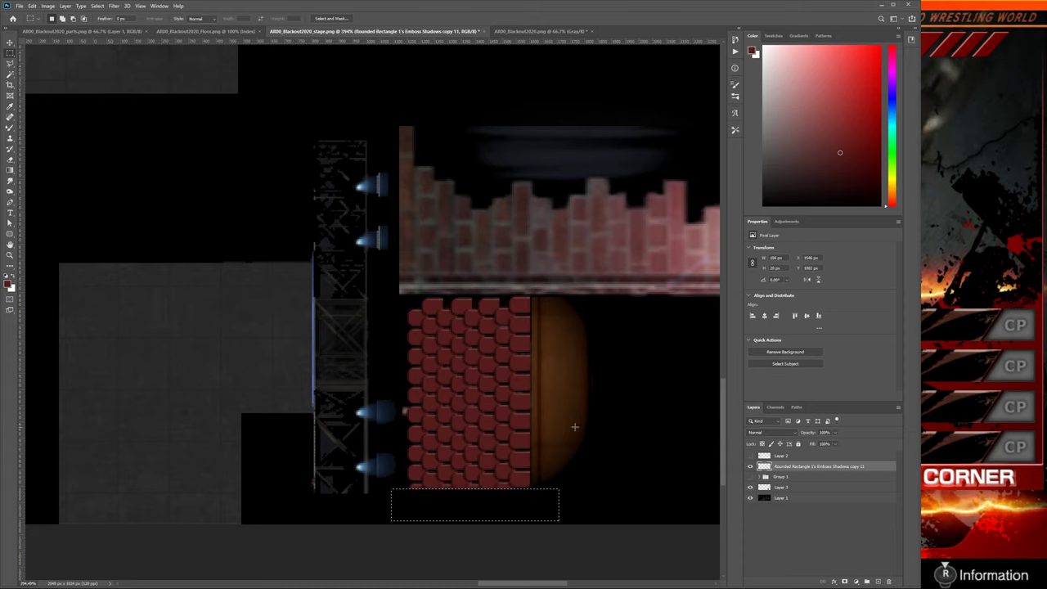
key(Delete)
key(ctrl+d)
Step: On a new layer above the tiles, draw a dark-red-to-transparent linear gradient from the pattern's right edge to its left edge
click(867, 581)
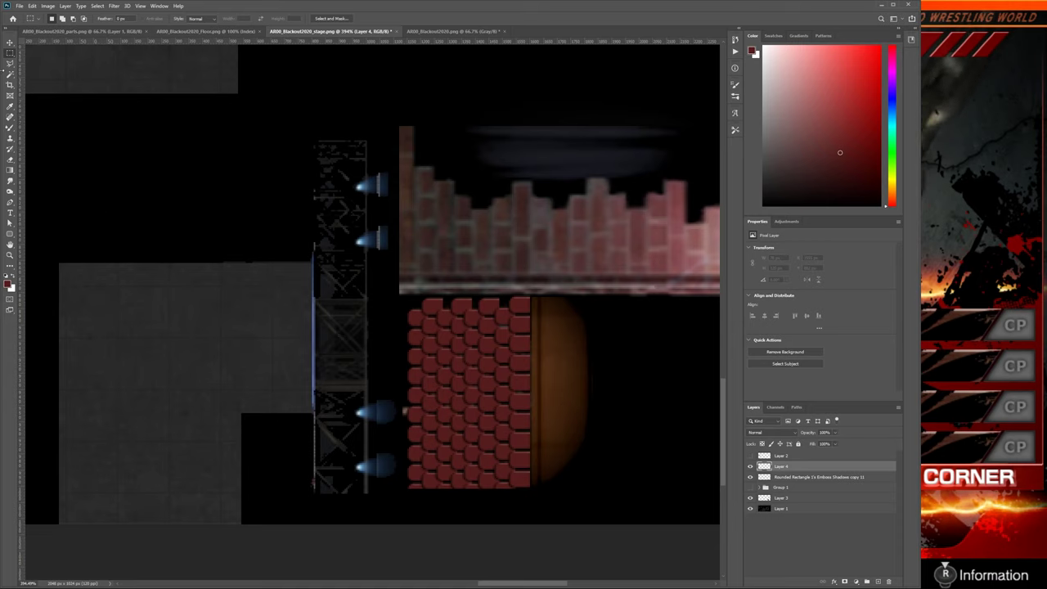
click(10, 170)
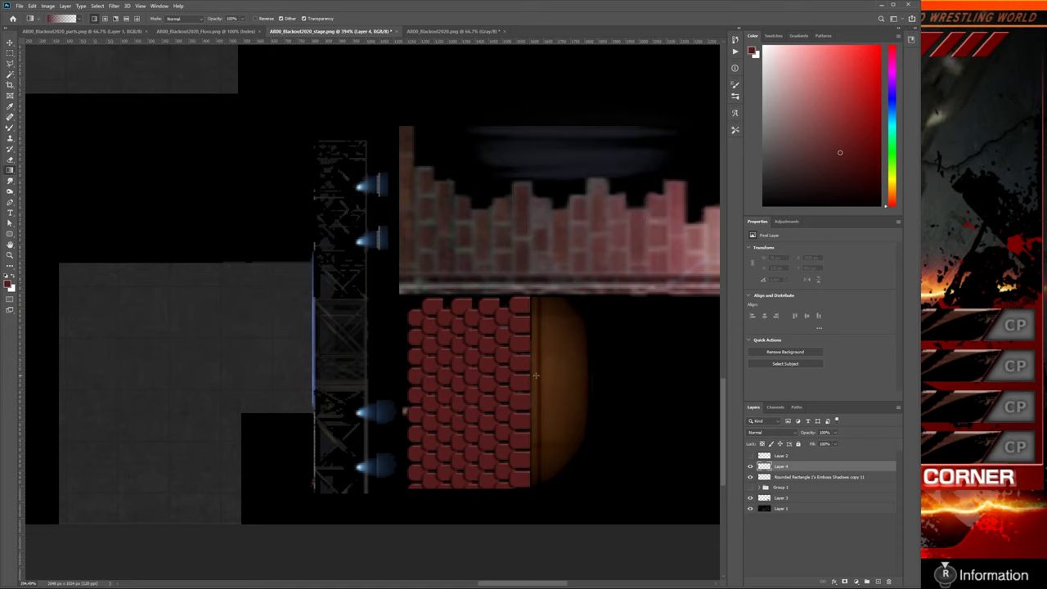
drag(530, 367, 409, 376)
key(ctrl+minus)
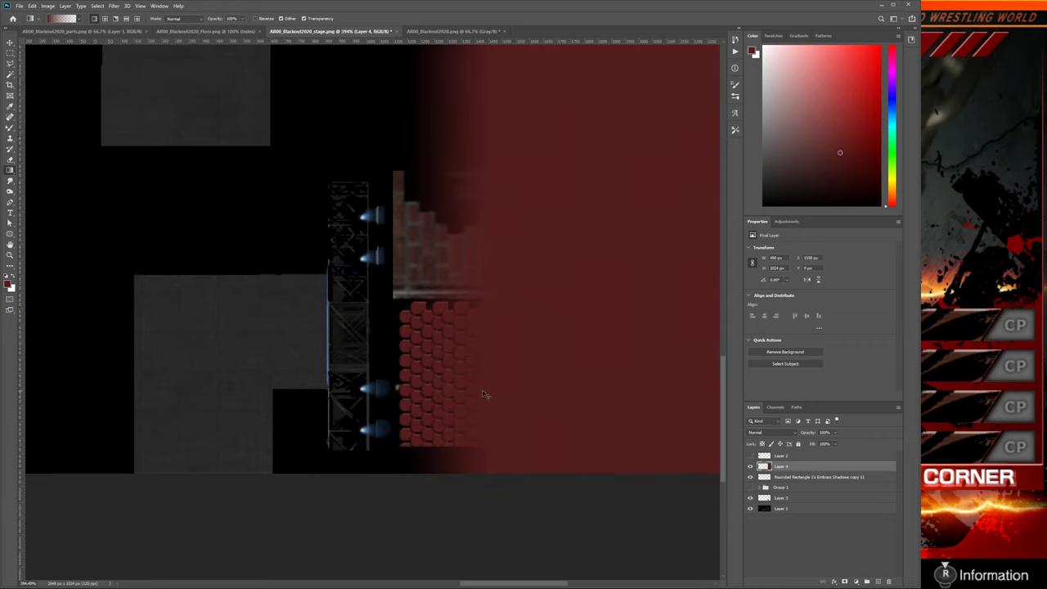
key(ctrl+1)
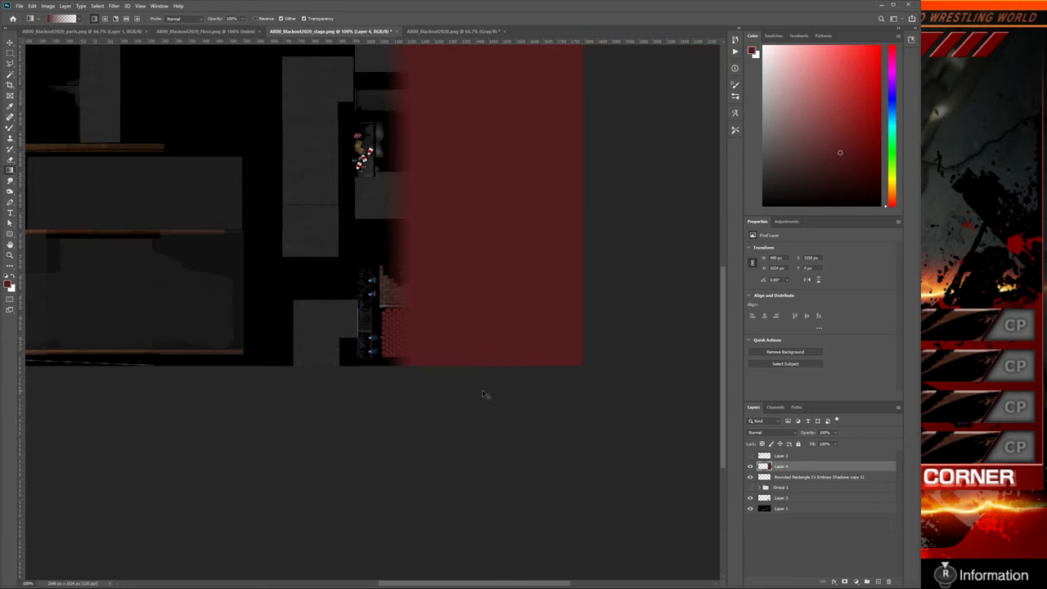
Step: Delete the entire dark-red gradient from Layer 4
key(ctrl+a)
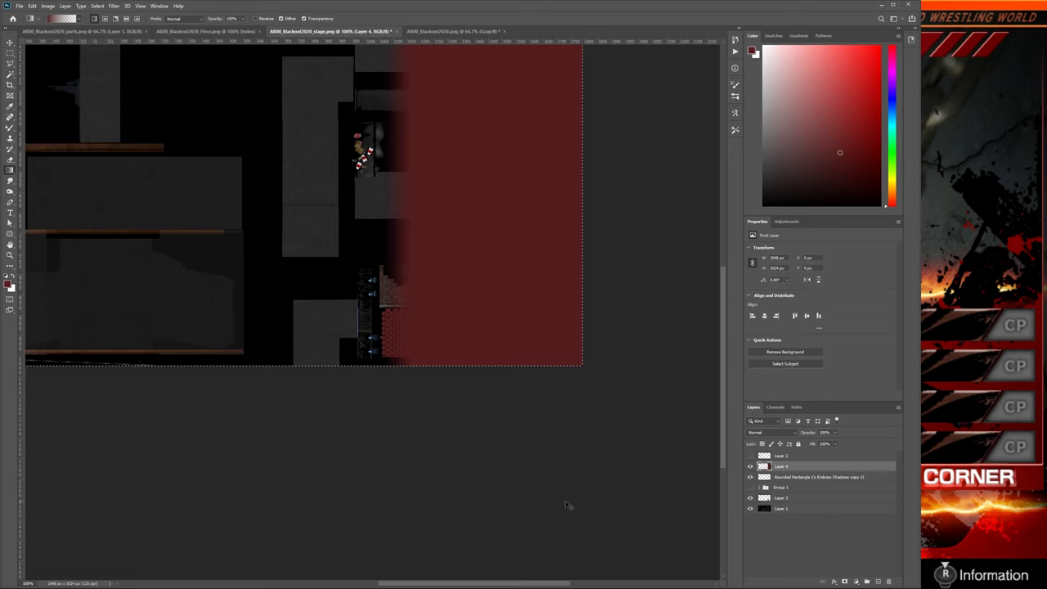
key(ctrl+d)
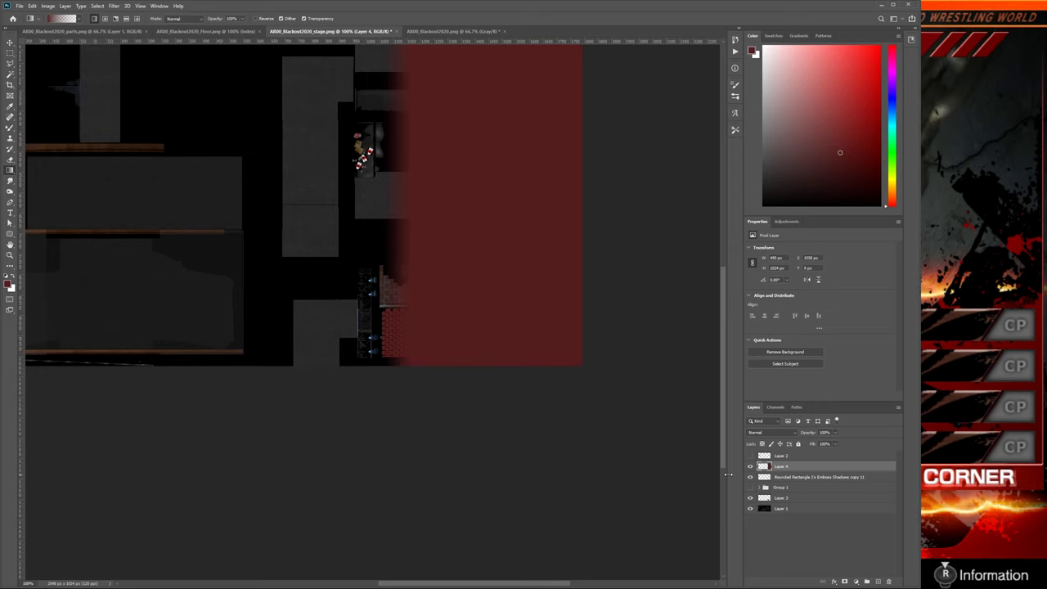
key(ctrl+a)
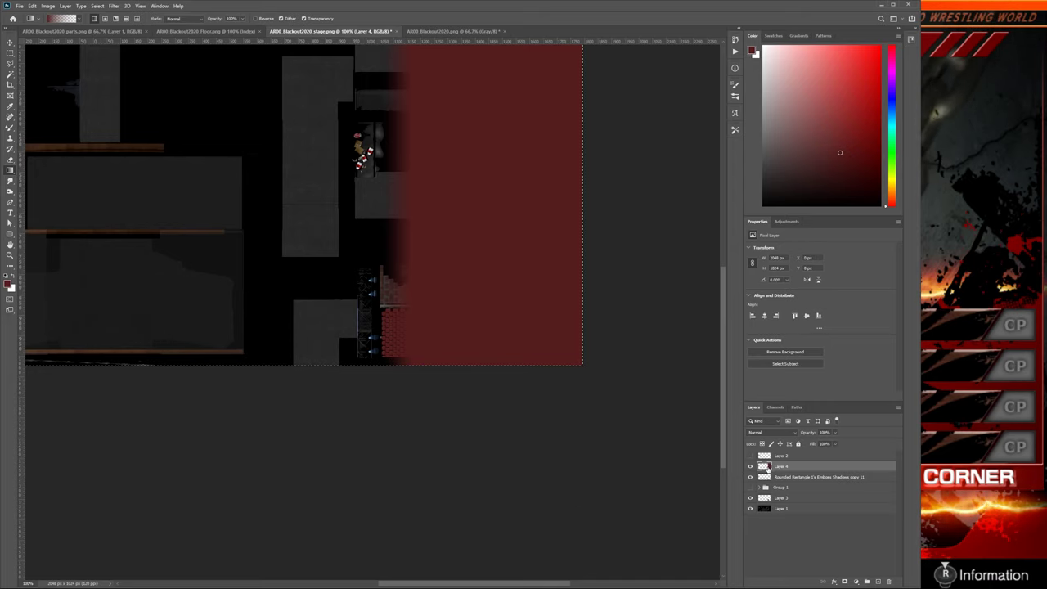
key(Delete)
Step: Select the red tile pattern with a rectangular marquee about 82 by 121 px, and prepare the Gradient tool with default black and white colours
drag(381, 279, 428, 285)
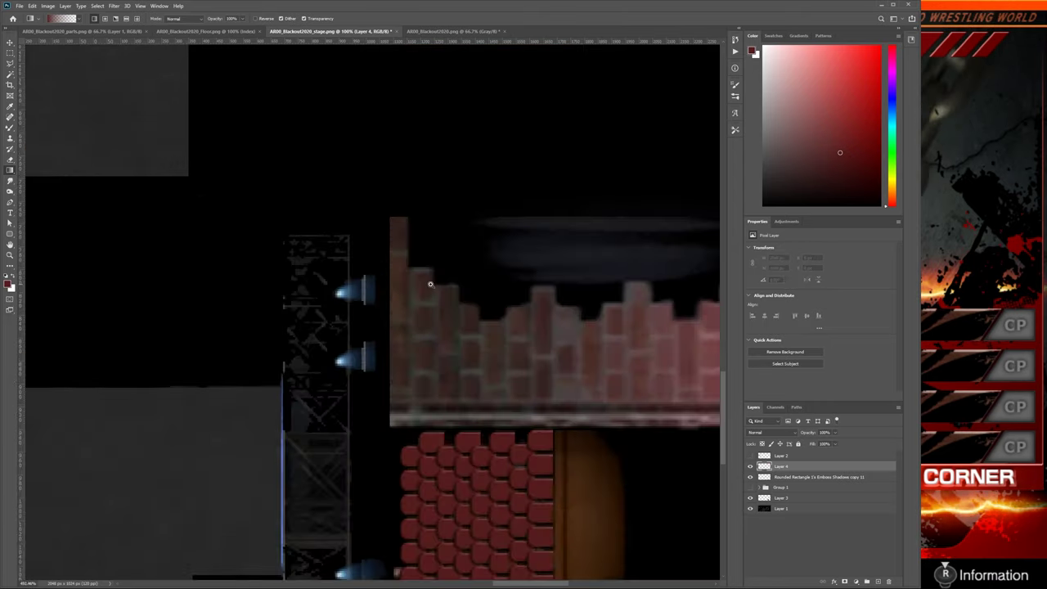
drag(479, 416, 463, 365)
drag(512, 412, 516, 357)
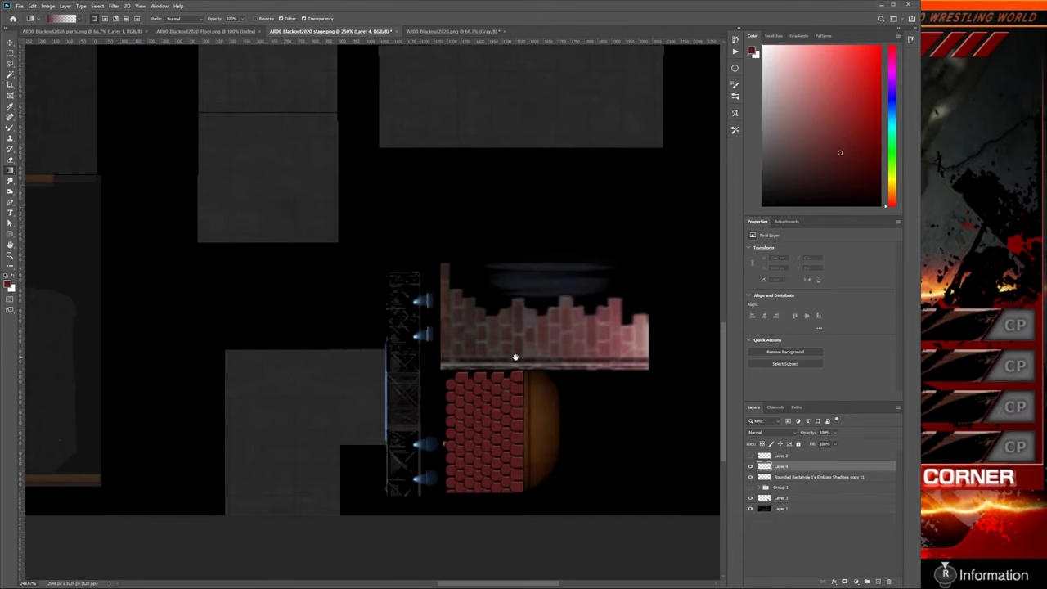
key(m)
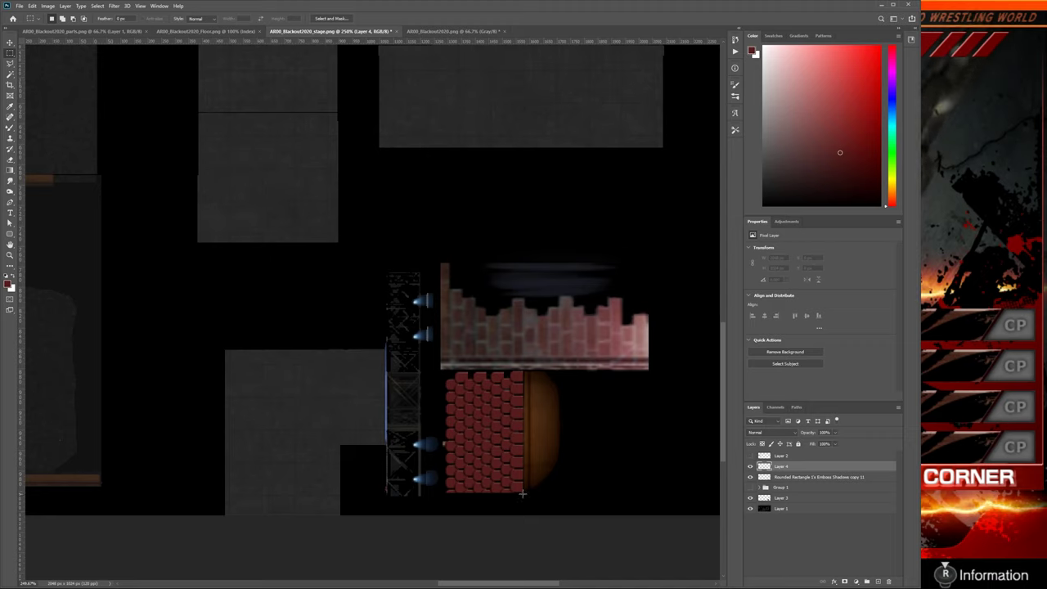
drag(523, 492, 441, 371)
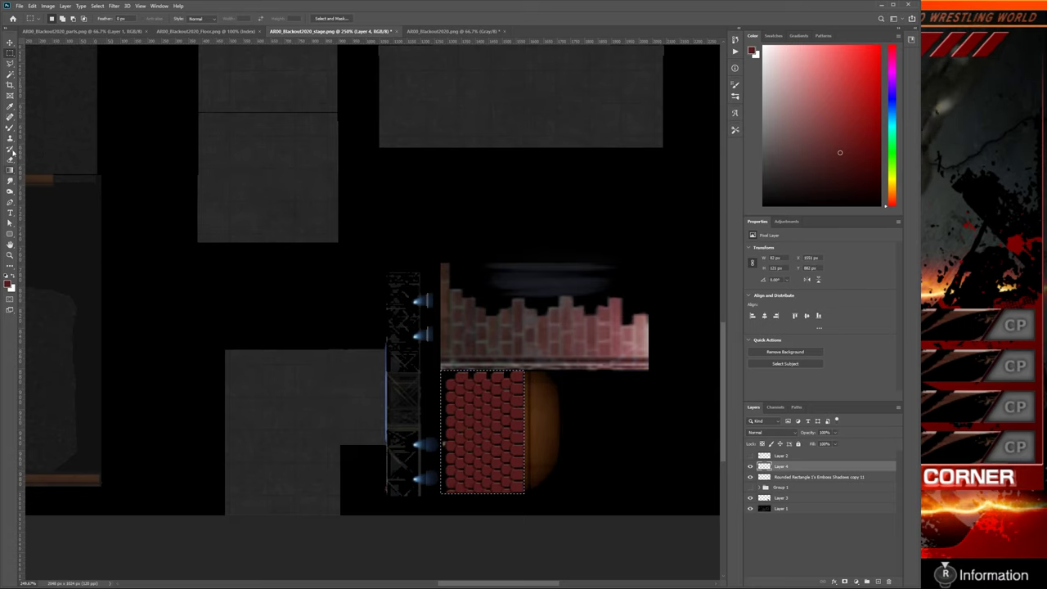
key(d)
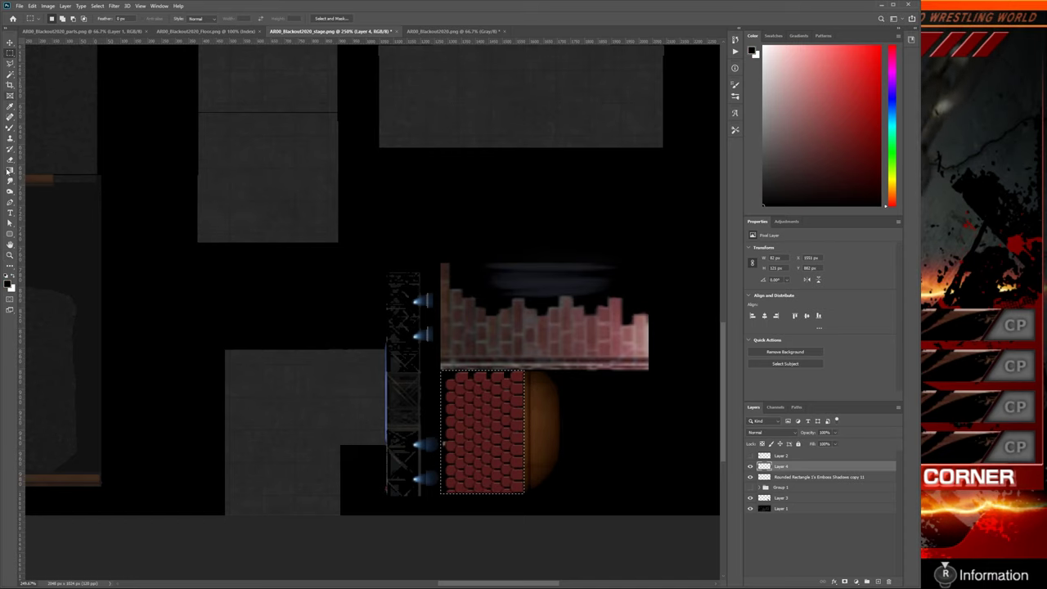
click(10, 171)
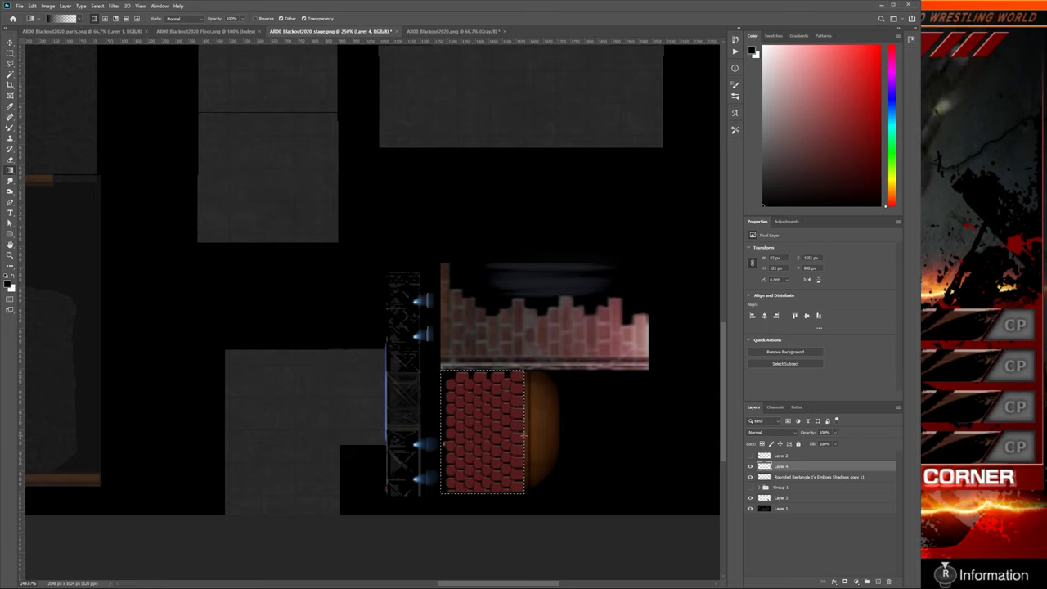
Step: Try a black-to-transparent gradient across the selected tiles from right to left and from left to right, undoing each attempt
drag(524, 435, 485, 435)
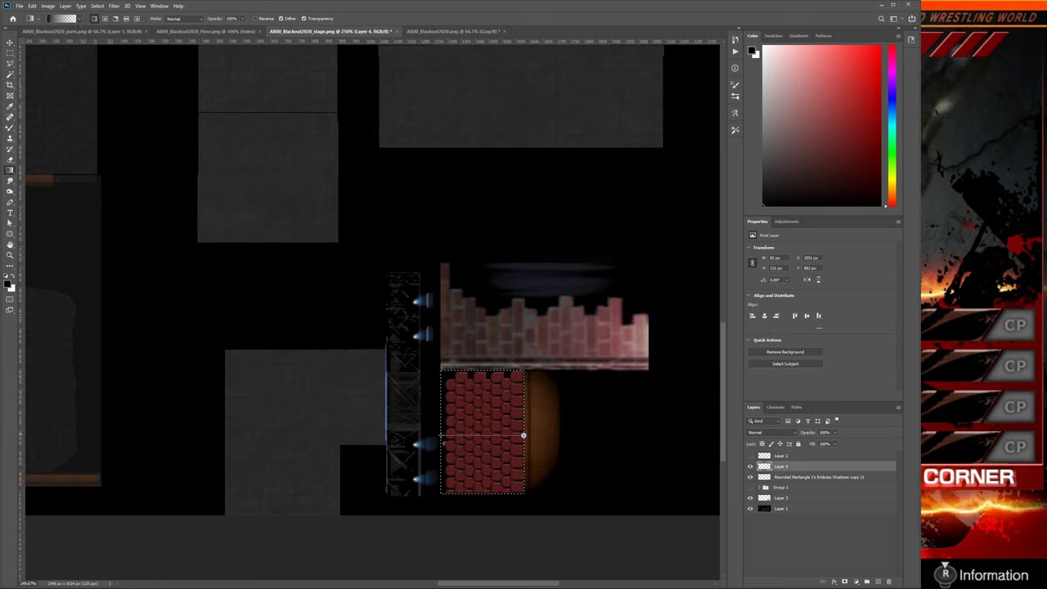
drag(441, 435, 441, 436)
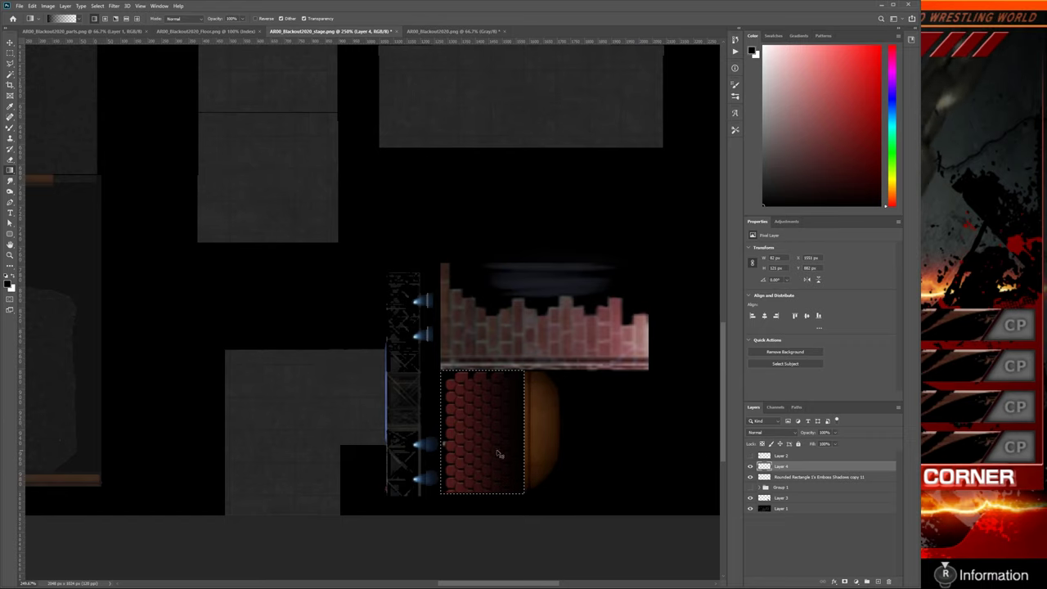
key(ctrl+z)
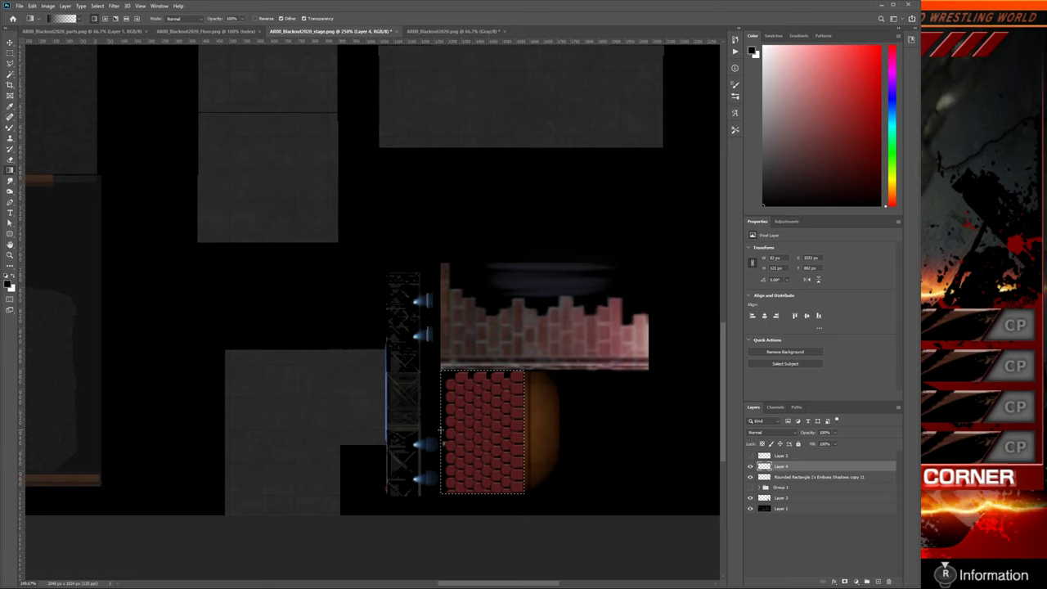
drag(440, 428, 528, 428)
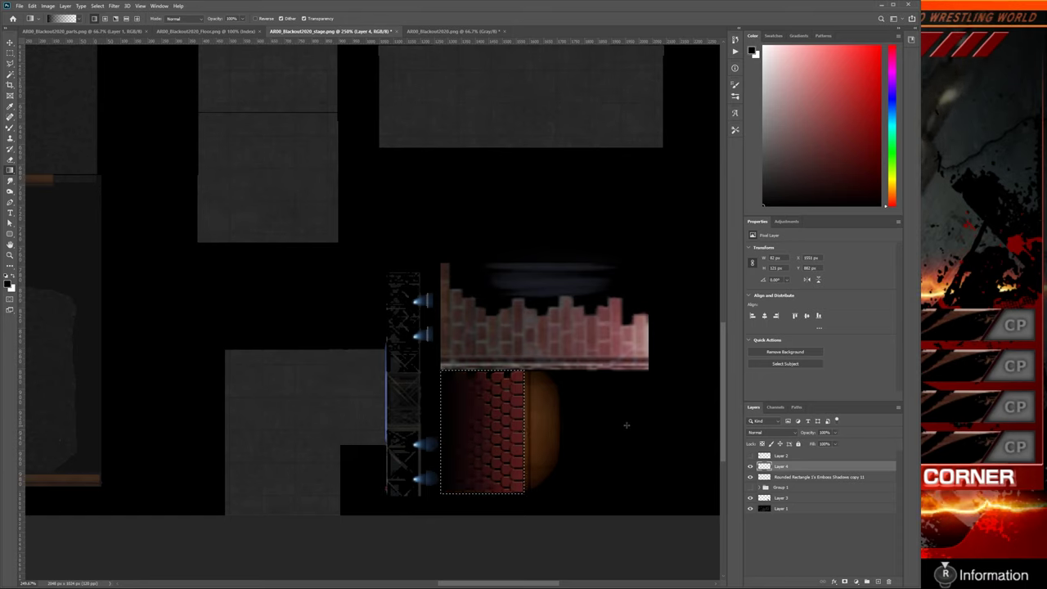
key(ctrl+z)
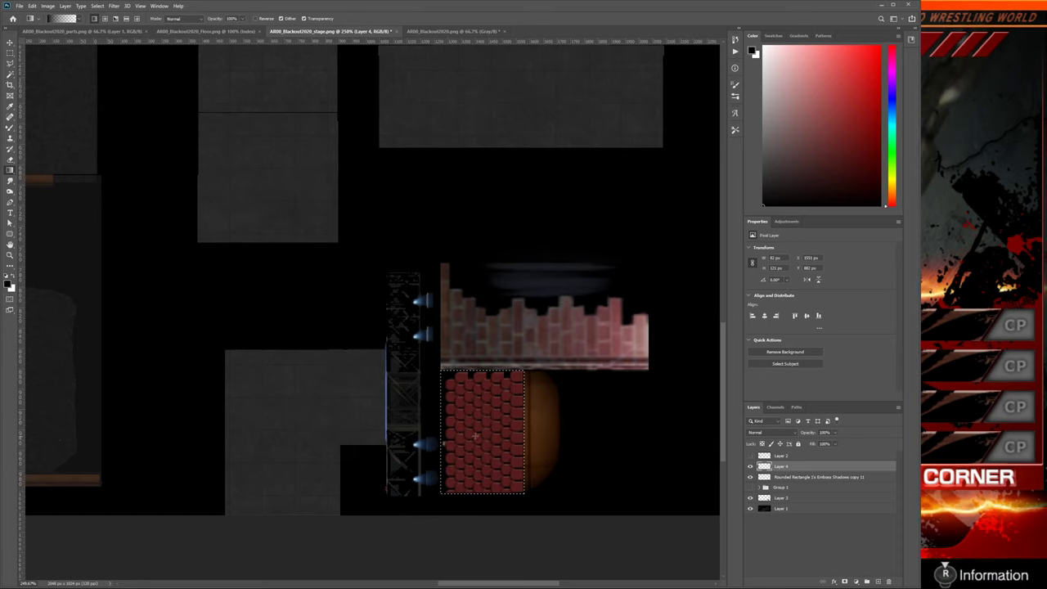
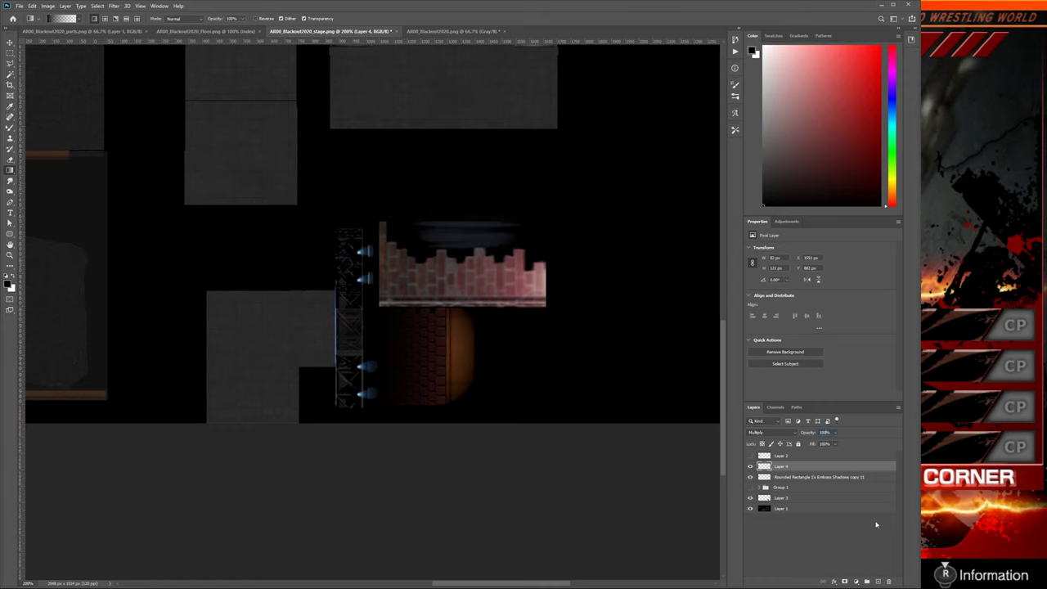
Step: Compare the shadow gradient on Layer 4 at 60%, 100% and 80% opacity, and set it to 95%
text(60)
key(Return)
text(100)
key(Return)
text(80)
key(Return)
text(95)
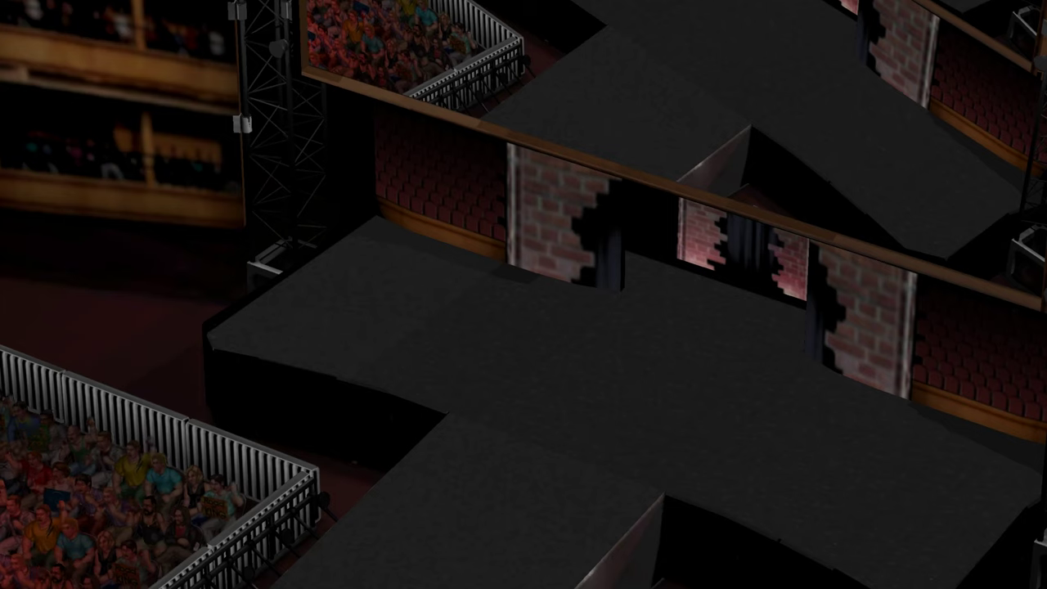
Step: Leave the arena preview match for the Exhibition menu, and switch back to the stage texture in Photoshop
key(Escape)
key(Up)
key(Return)
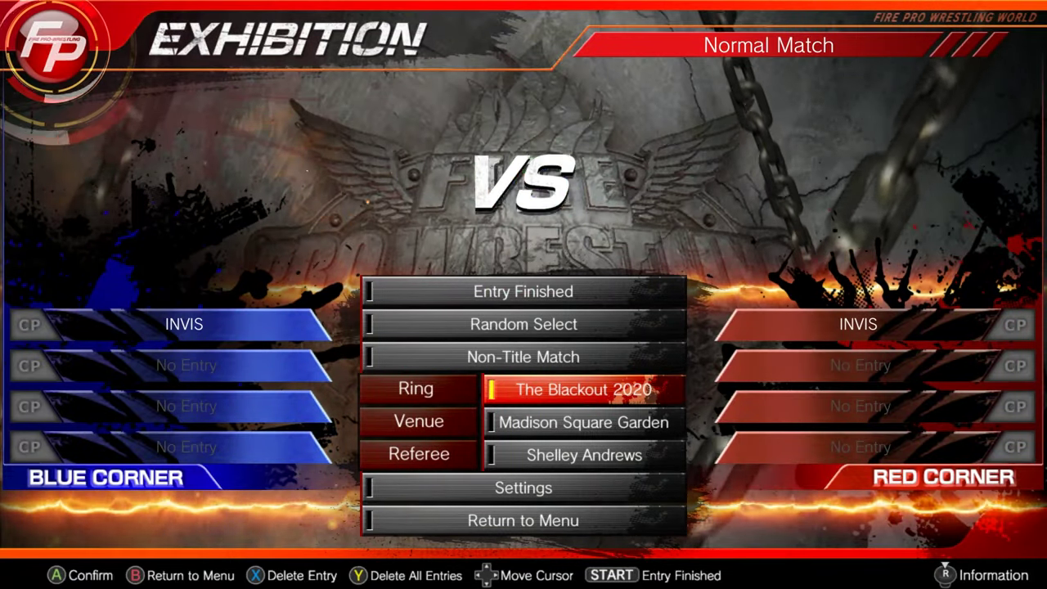
key(Down)
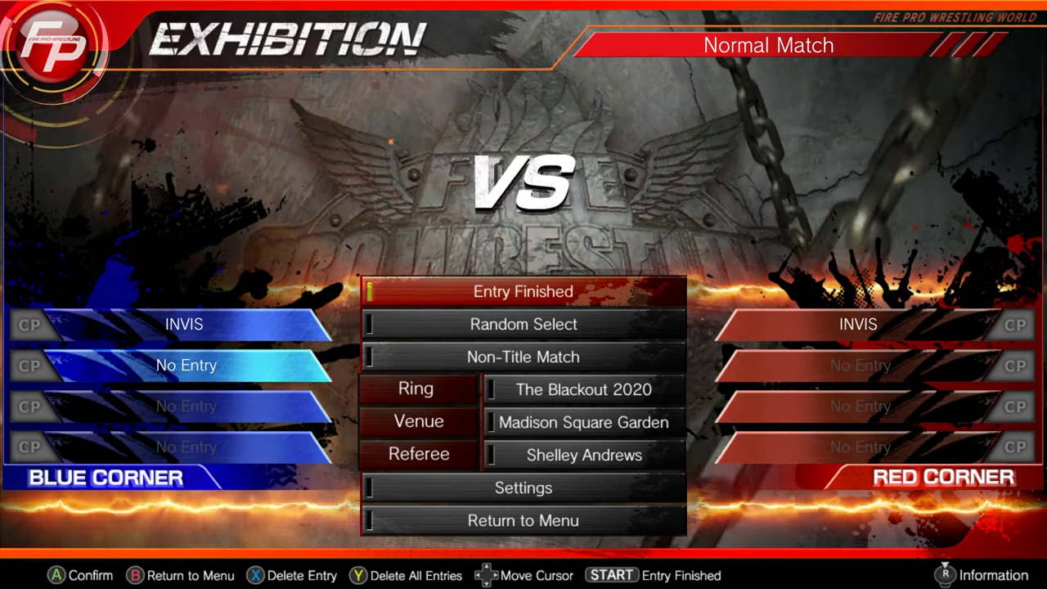
key(alt+Tab)
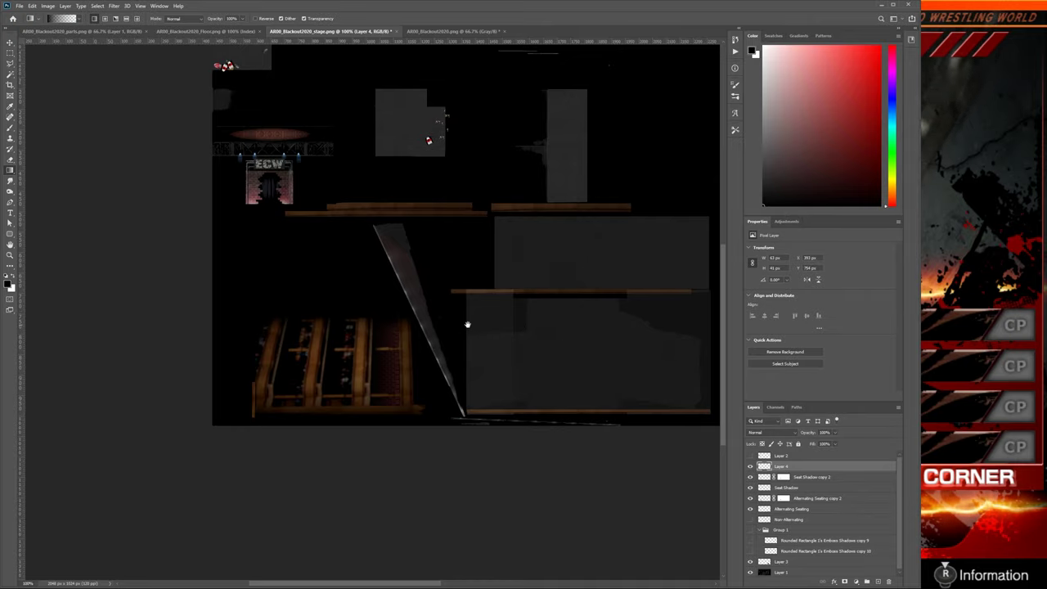
Step: Step back through the latest history states of the seating column's shadow gradient, and restore the shaded version
drag(467, 325, 528, 322)
scroll(491, 333, up, 5)
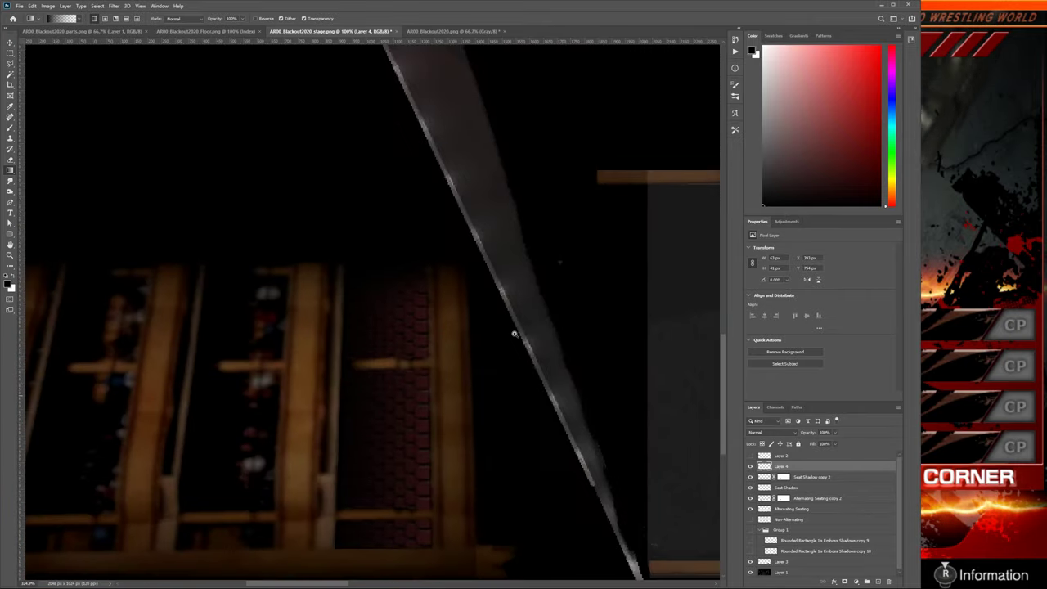
key(ctrl+z)
key(ctrl+z)
key(ctrl+z)
key(ctrl+z)
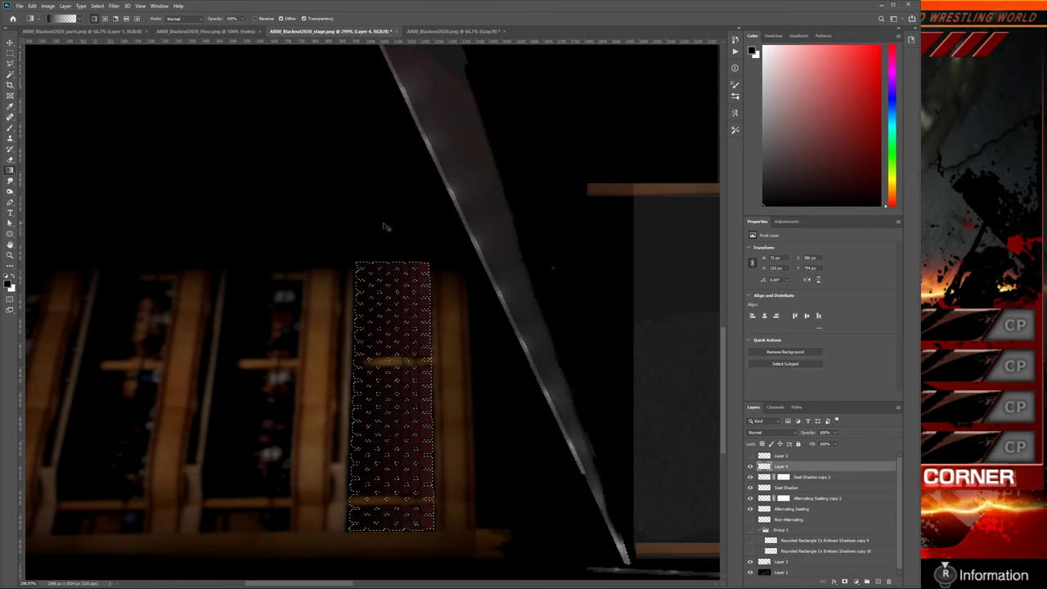
key(ctrl+shift+z)
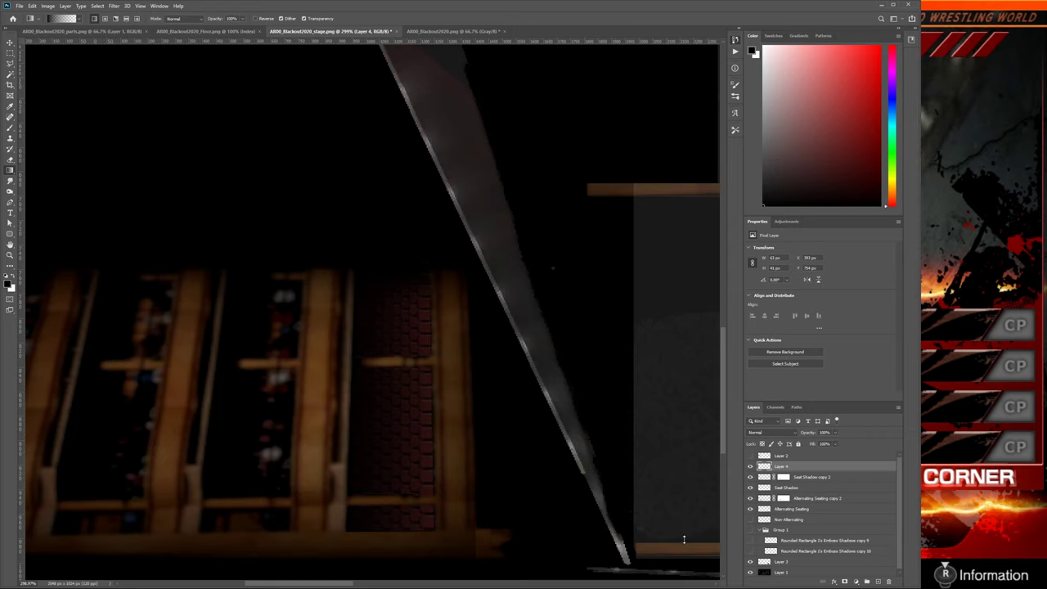
Step: Return to the earlier Alternating Seating history states, and review how the tile block copies were stacked to fill the crowd column
click(669, 110)
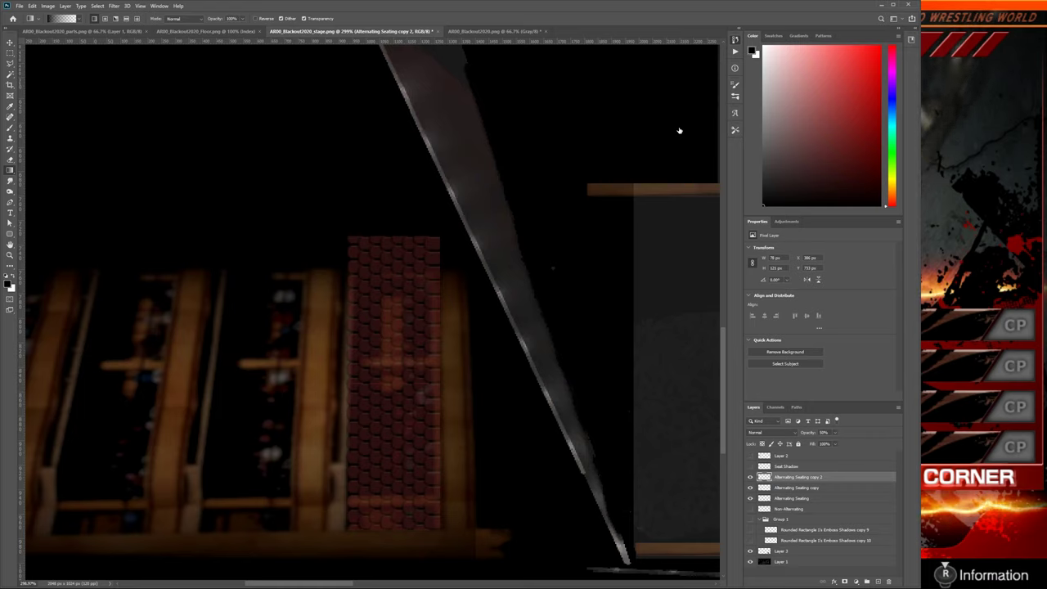
key(ctrl+z)
key(ctrl+z)
key(ctrl+shift+z)
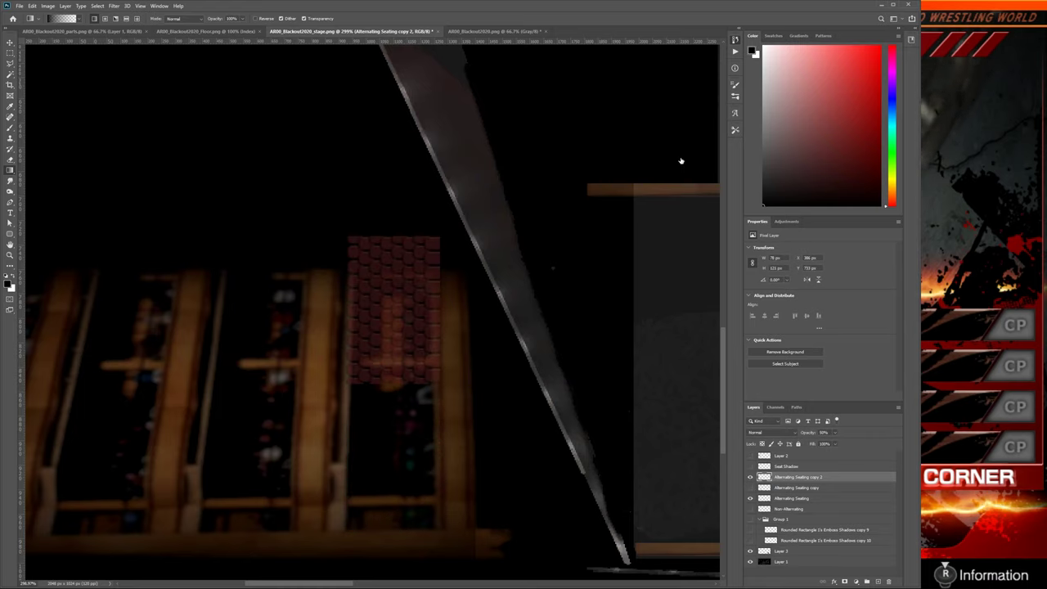
key(ctrl+shift+z)
key(ctrl+shift+z)
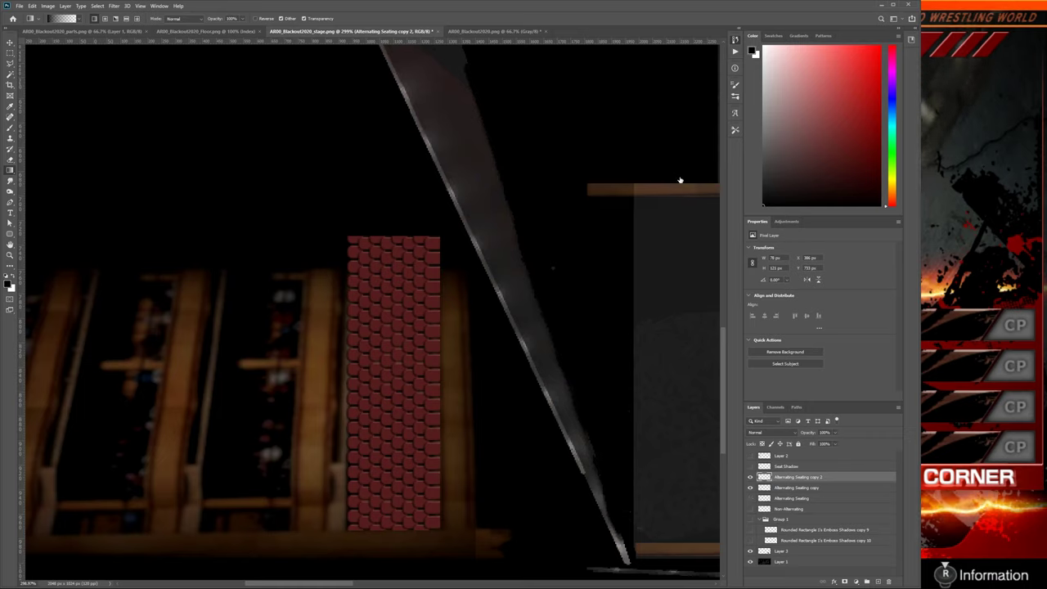
Step: Step forward through the history states that merge the seating copies, make them semi-transparent, and reshape them to fit between the wooden posts
key(ctrl+shift+z)
key(ctrl+shift+z)
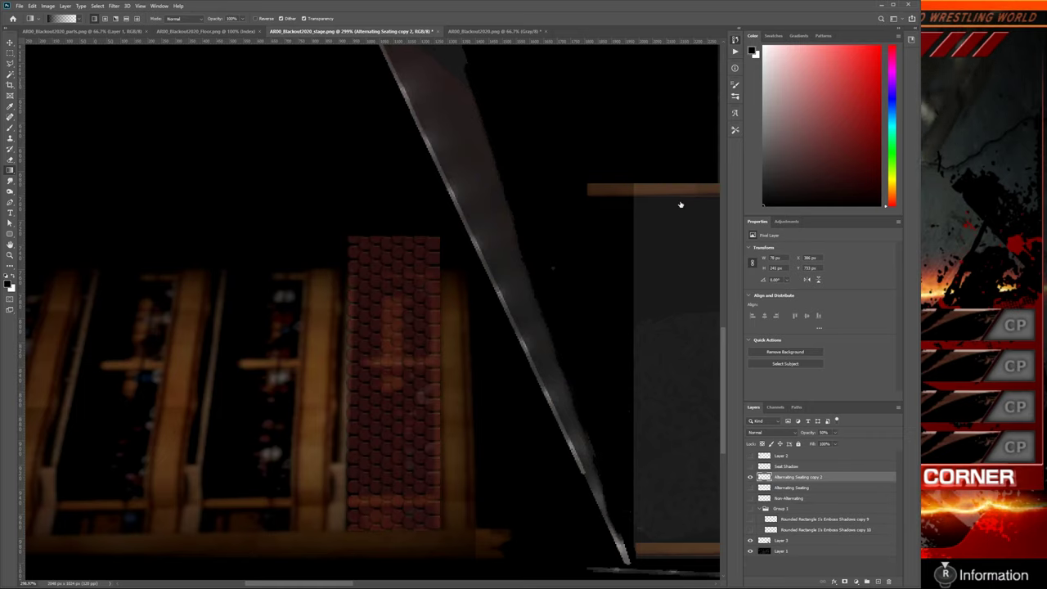
key(ctrl+shift+z)
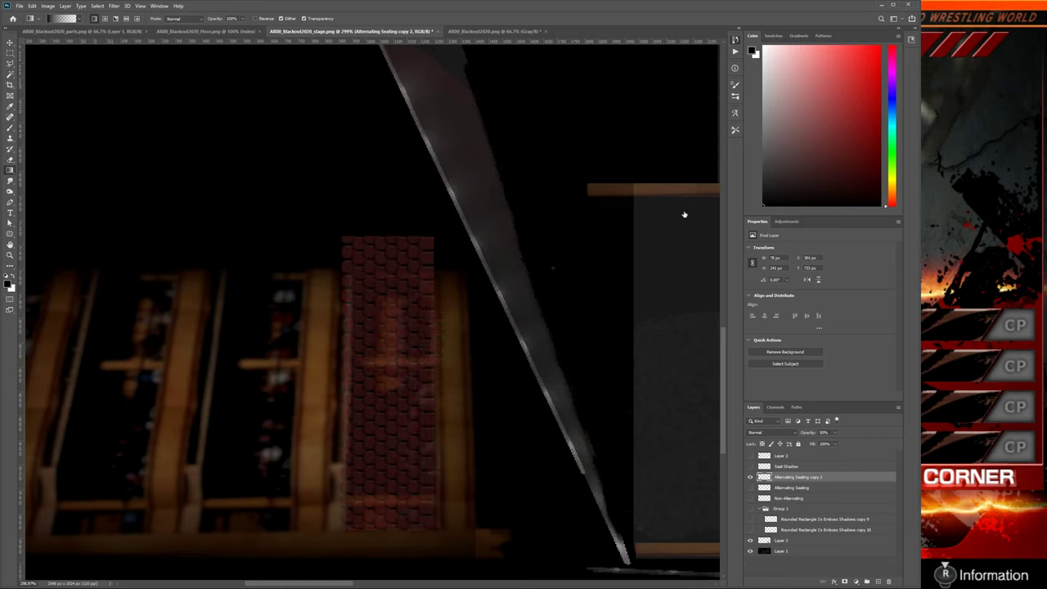
key(ctrl+shift+z)
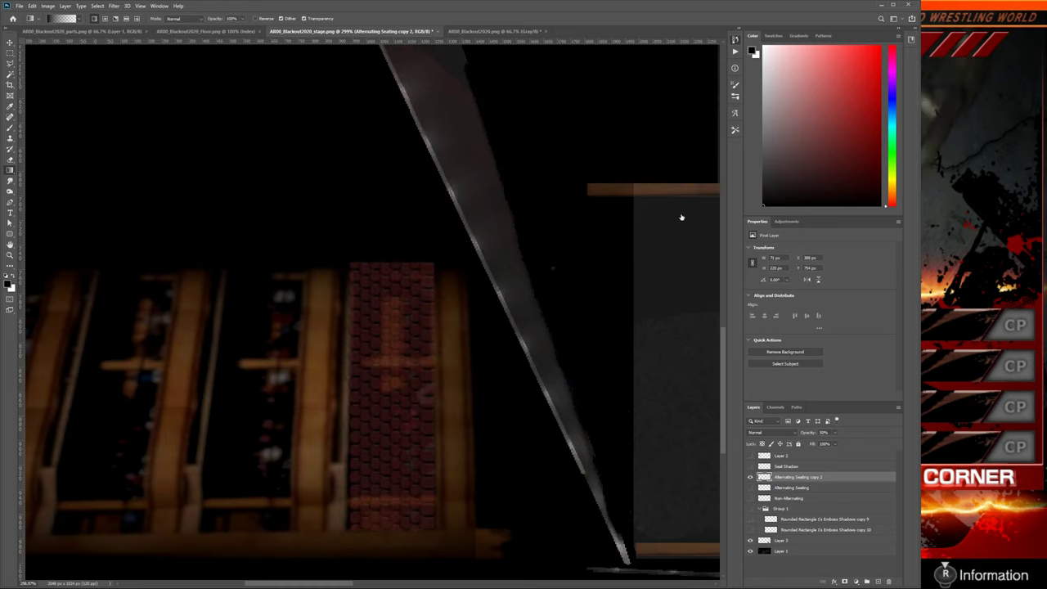
key(ctrl+shift+z)
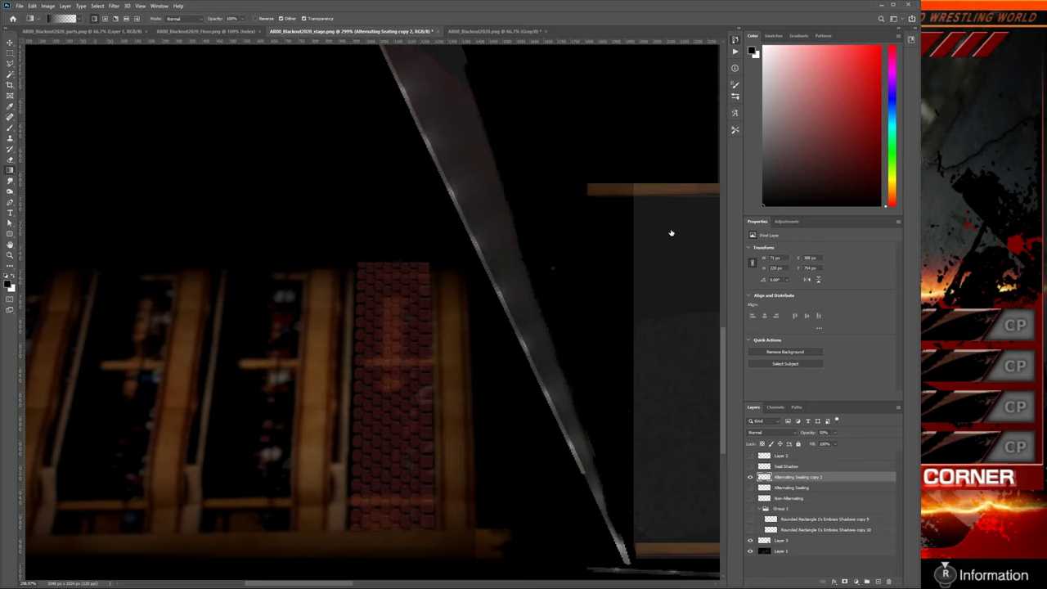
Step: Review the history states that hide the fitted Alternating Seating copy, restore it at 100% opacity, and add its layer mask
key(ctrl+shift+z)
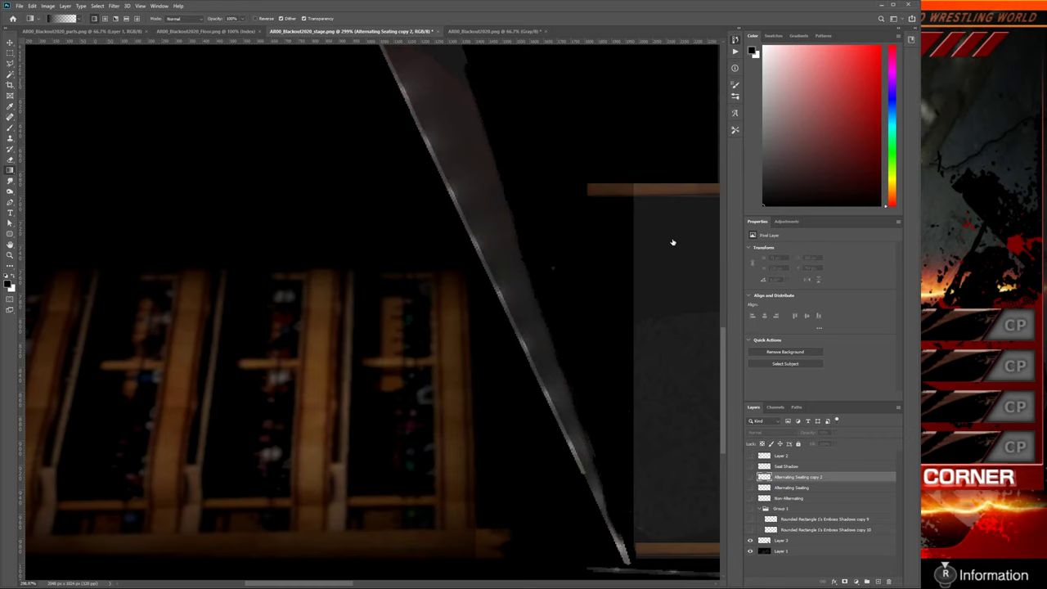
key(ctrl+z)
key(ctrl+z)
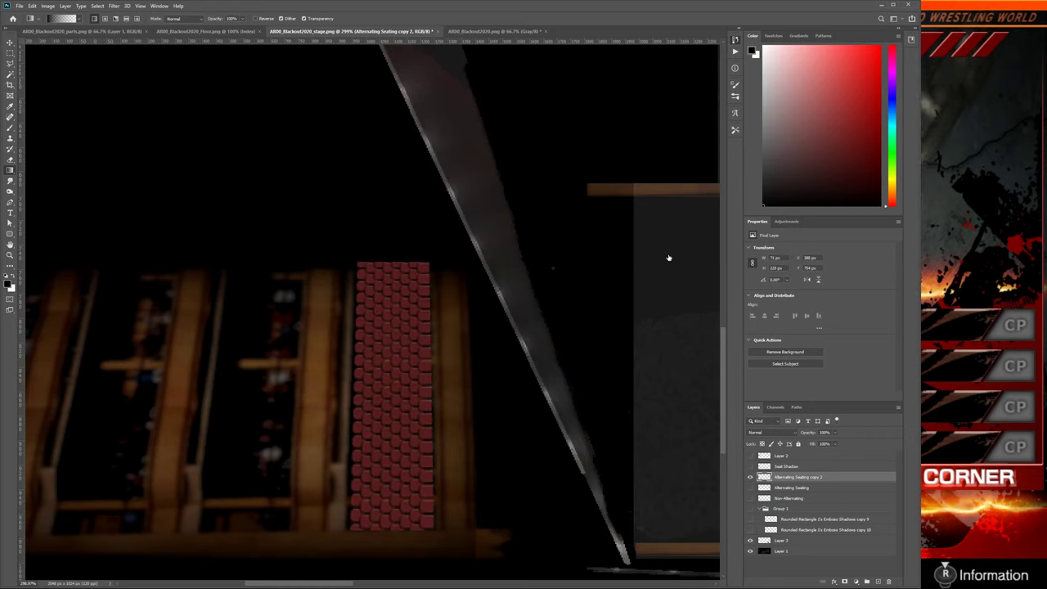
key(ctrl+z)
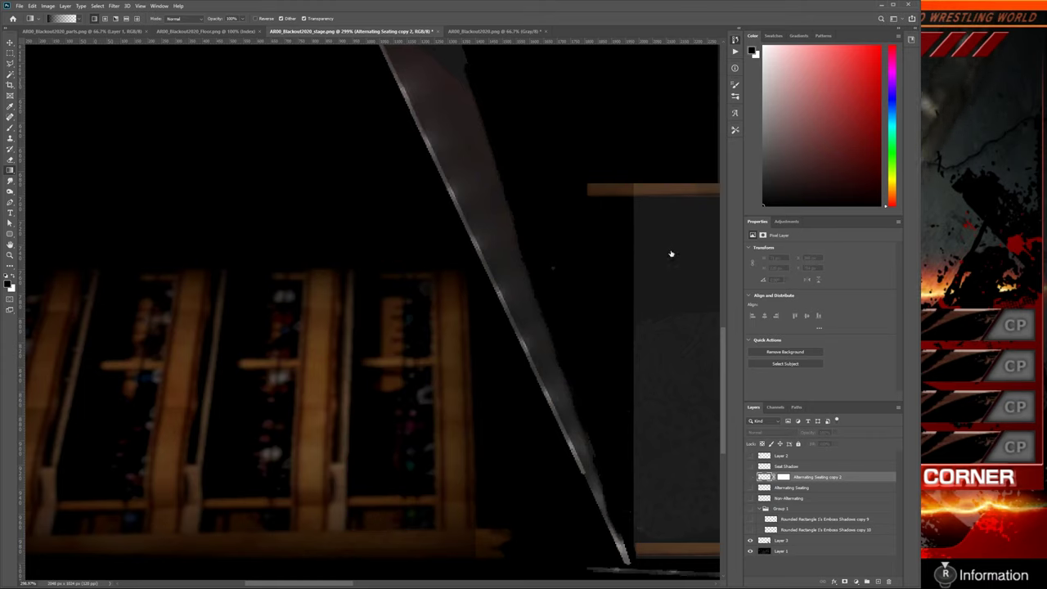
key(ctrl+shift+z)
key(ctrl+z)
key(ctrl+shift+z)
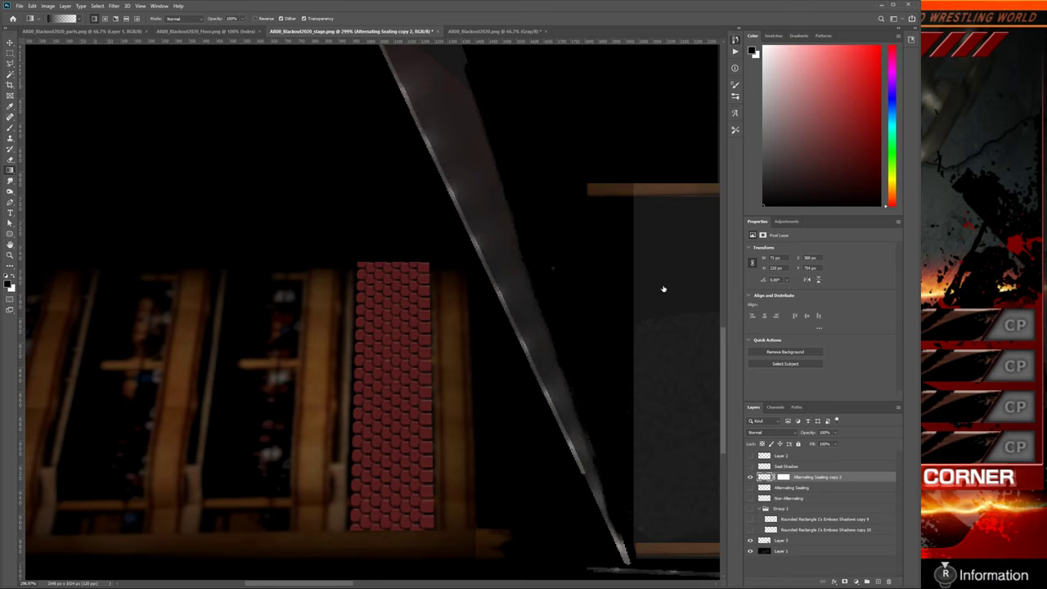
Step: Step forward through the history states that mask the red seating column around the two wooden crossbeams
key(ctrl+shift+z)
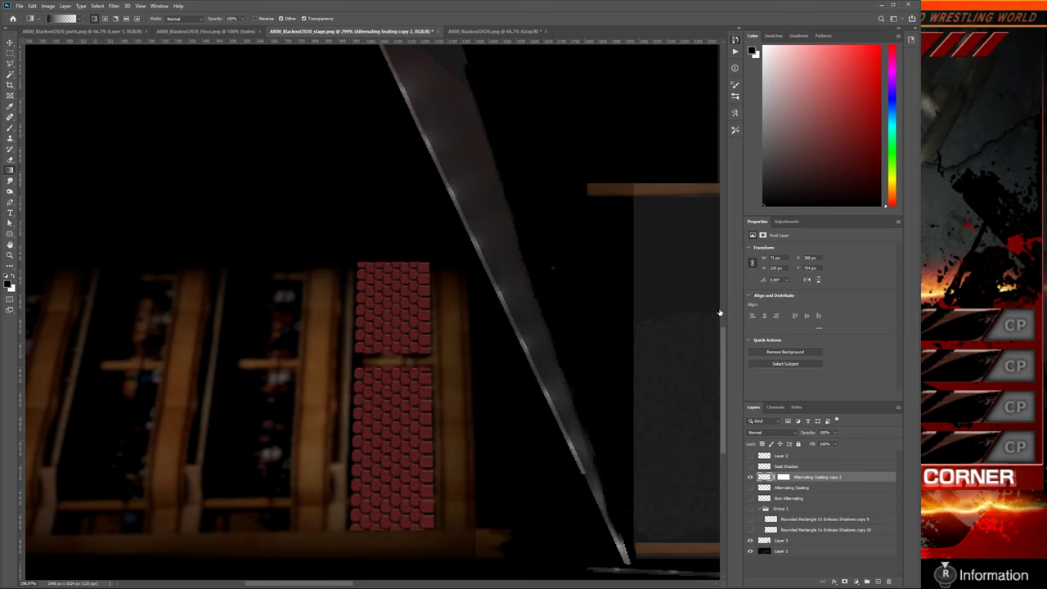
key(ctrl+z)
key(ctrl+z)
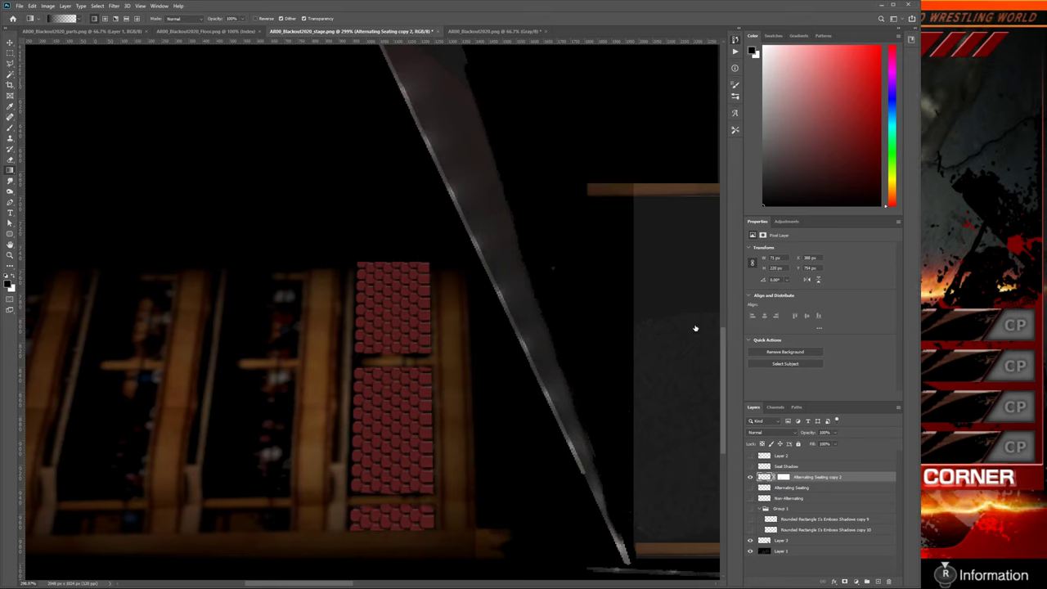
key(ctrl+shift+z)
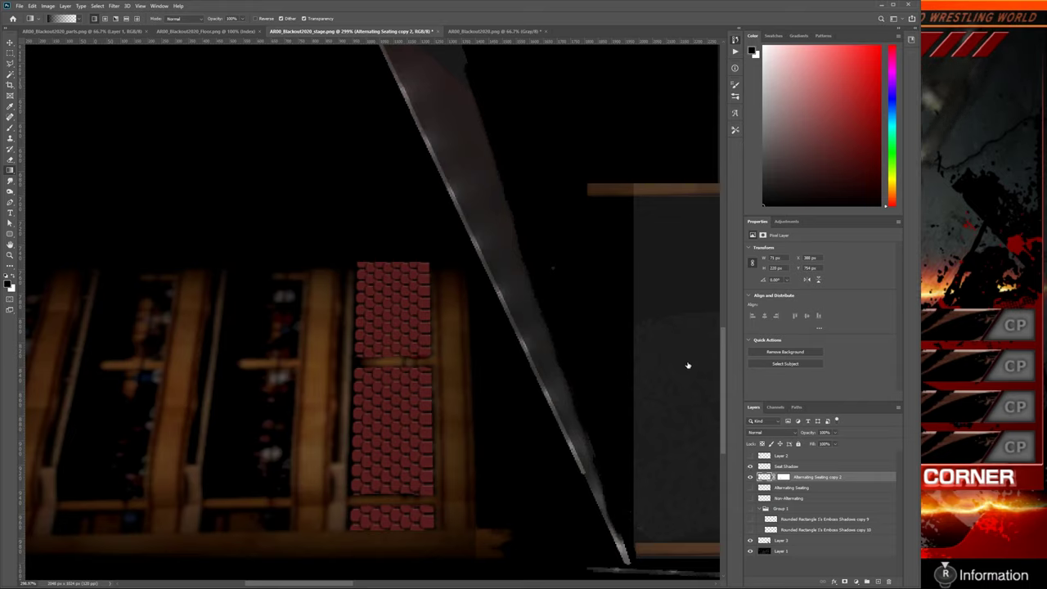
Step: Step forward through the history states that hide the seating, duplicate the Seat Shadow layer twice, and stack the copies over the column
key(ctrl+comma)
key(alt+bracketright)
key(ctrl+j)
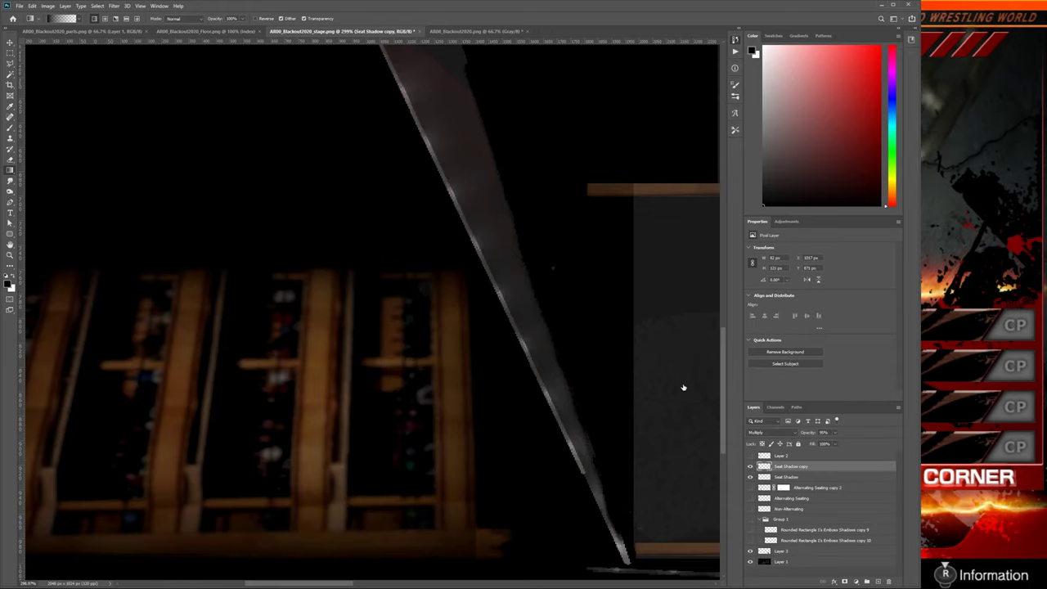
key(ctrl+shift+t)
key(ctrl+j)
key(shift+Up)
key(shift+Up)
key(shift+Up)
key(shift+Up)
key(shift+Up)
key(shift+Up)
key(shift+Up)
key(shift+Up)
key(shift+Up)
key(shift+Up)
key(shift+Up)
key(shift+Up)
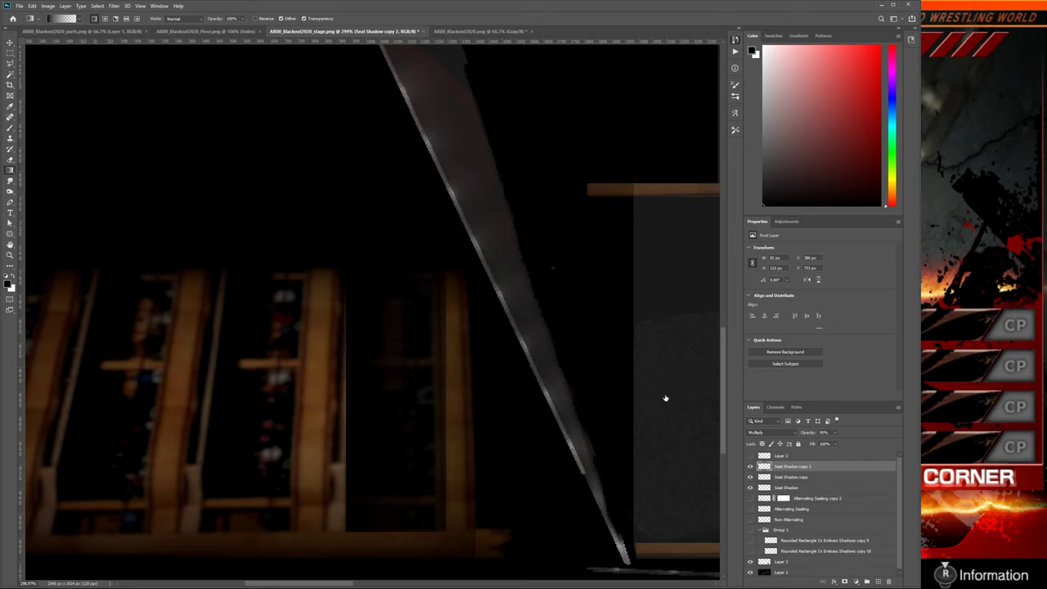
Step: Step forward through the history states that merge the shadow copies, fit and mask them over the seating, and add a new layer
key(ctrl+e)
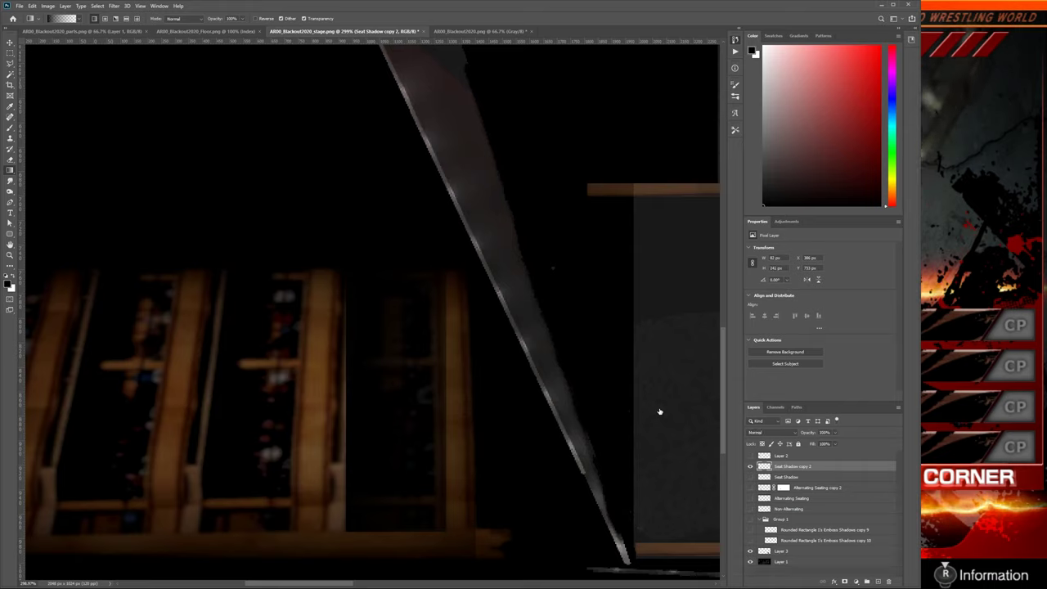
key(ctrl+z)
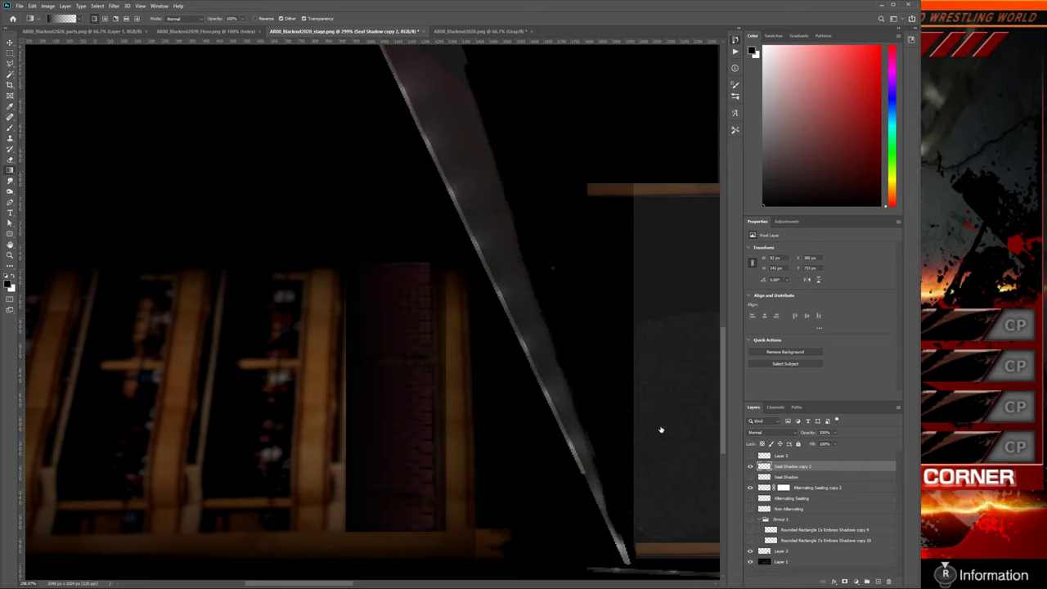
key(ctrl+z)
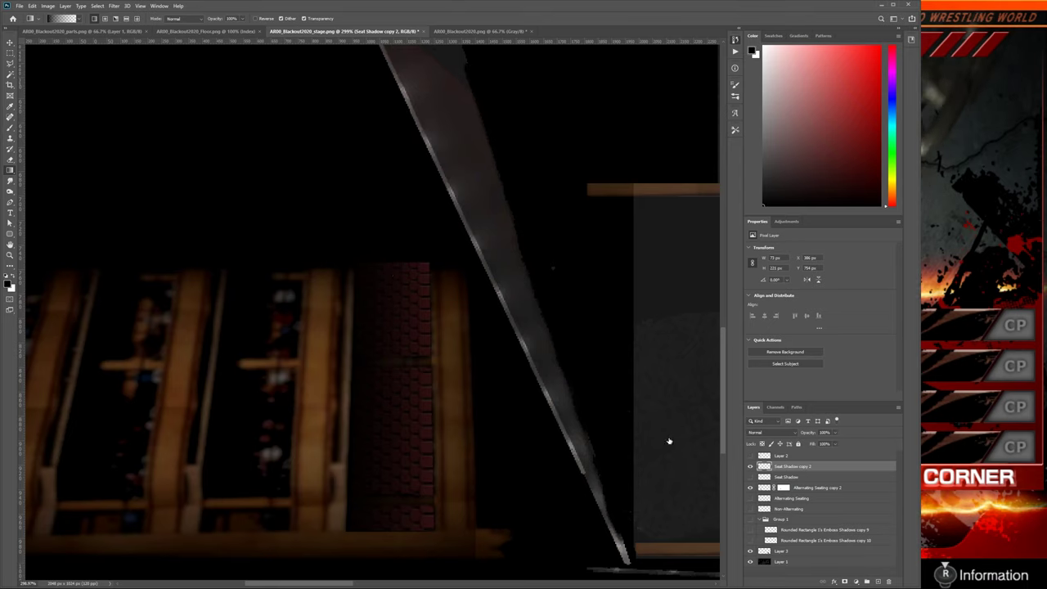
key(ctrl+z)
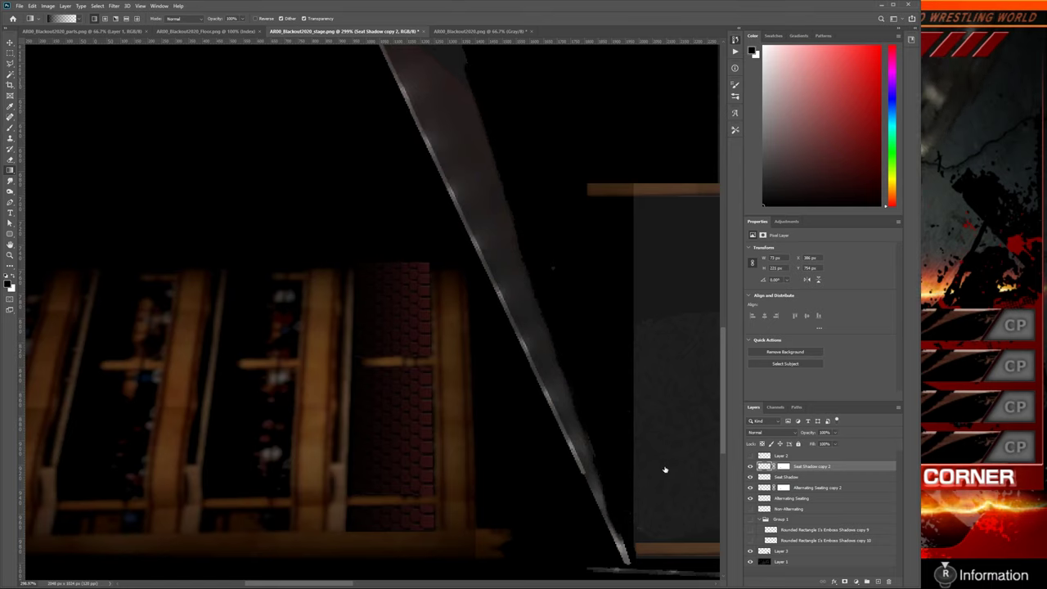
key(ctrl+shift+alt+n)
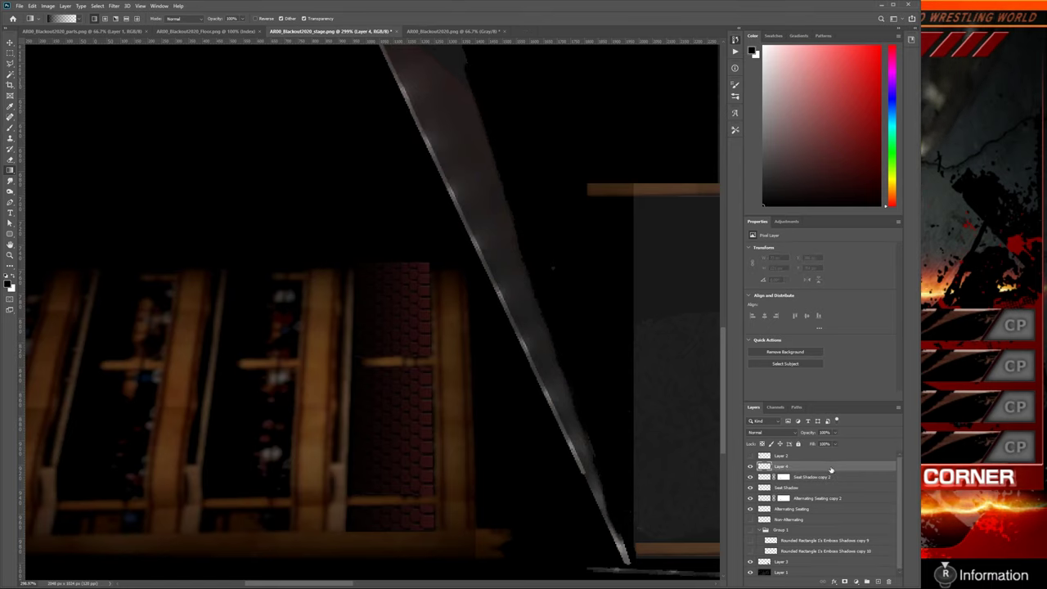
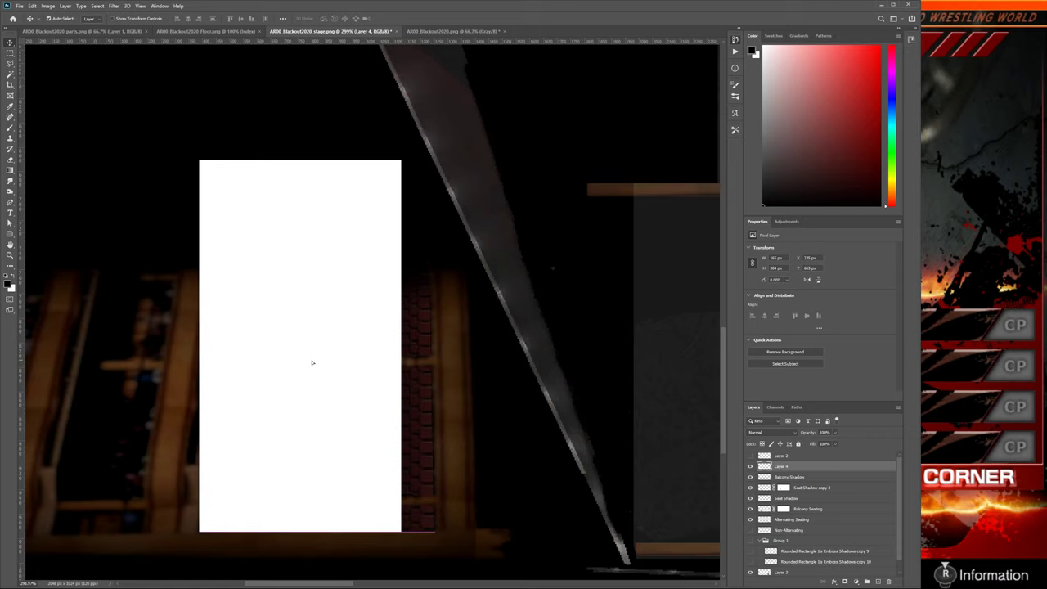
Step: Try scaling and distorting the white rectangle to fit the slanted crowd opening beside the seating column, and delete it
key(ctrl+t)
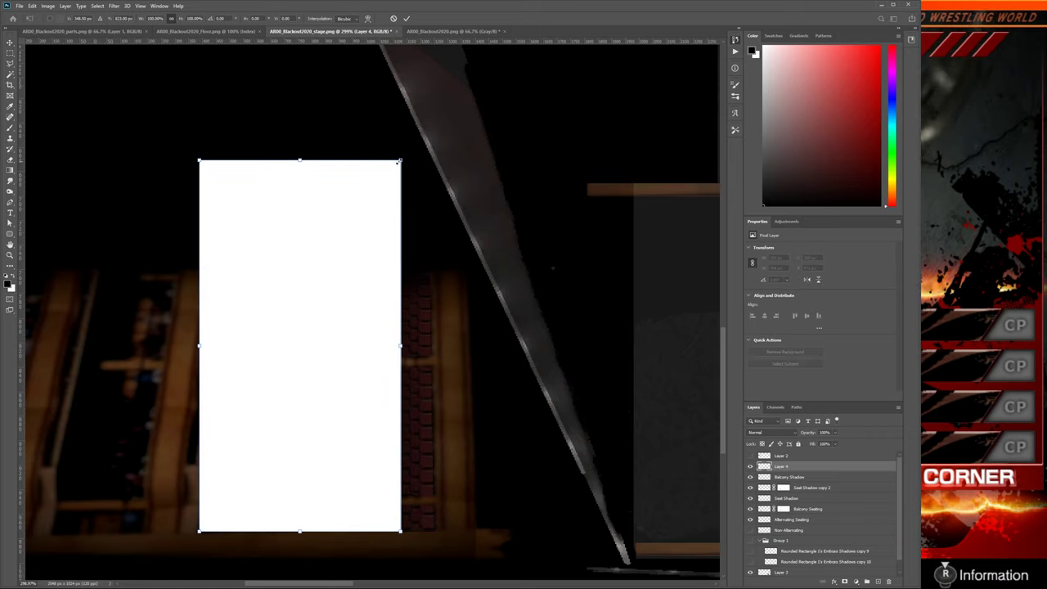
drag(398, 161, 226, 331)
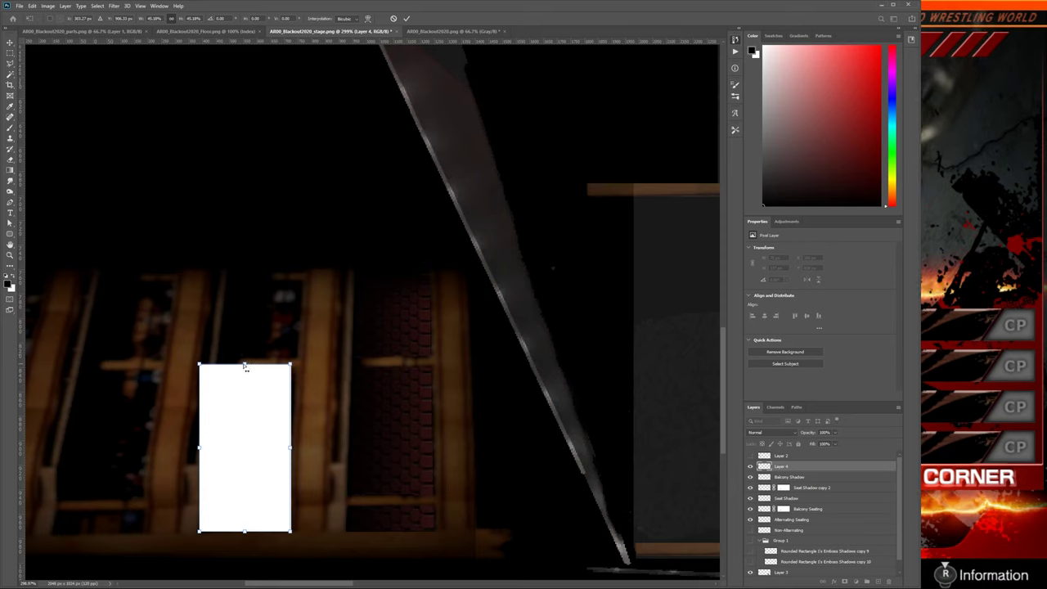
drag(245, 367, 257, 279)
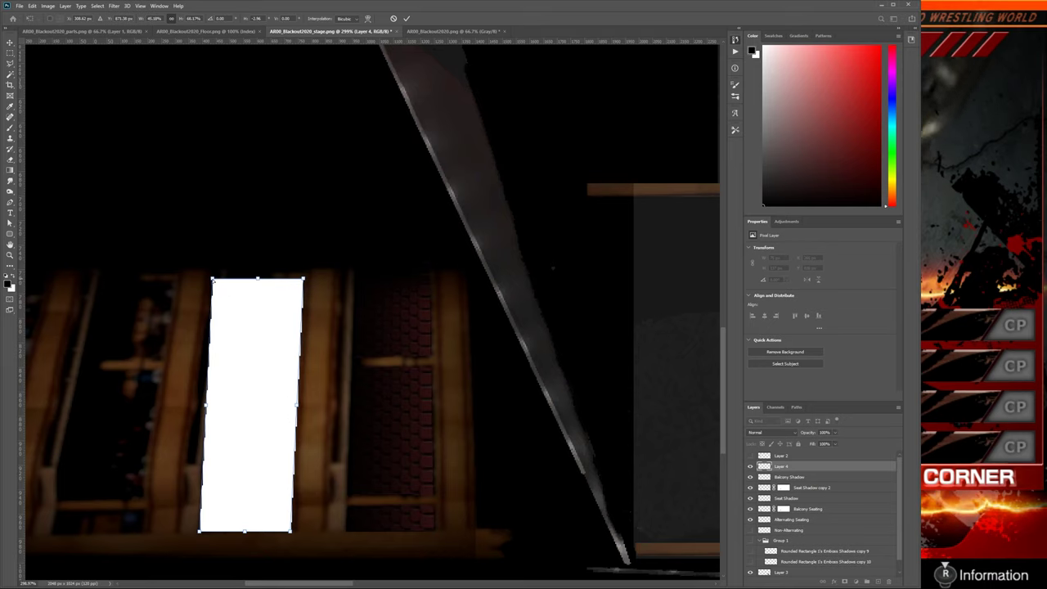
mouse_move(213, 282)
mouse_down()
mouse_move(263, 277)
mouse_move(228, 280)
mouse_up()
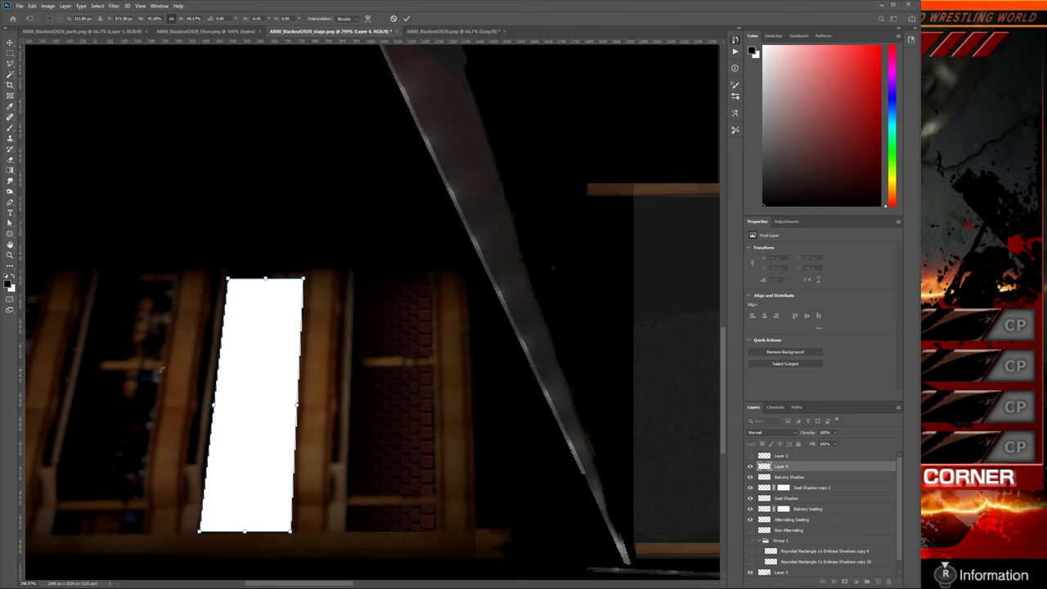
click(406, 18)
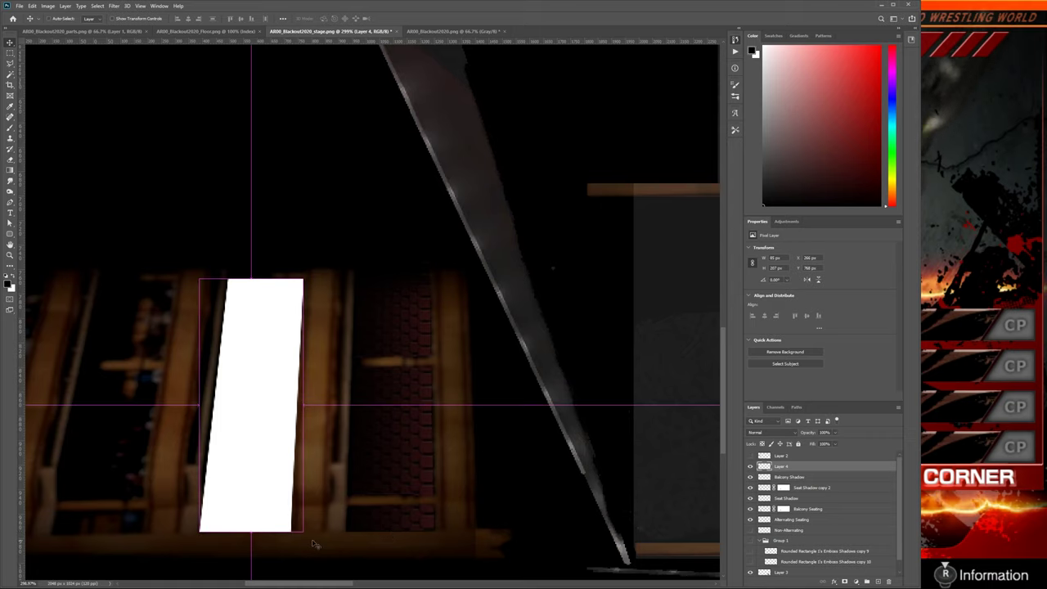
key(ctrl+t)
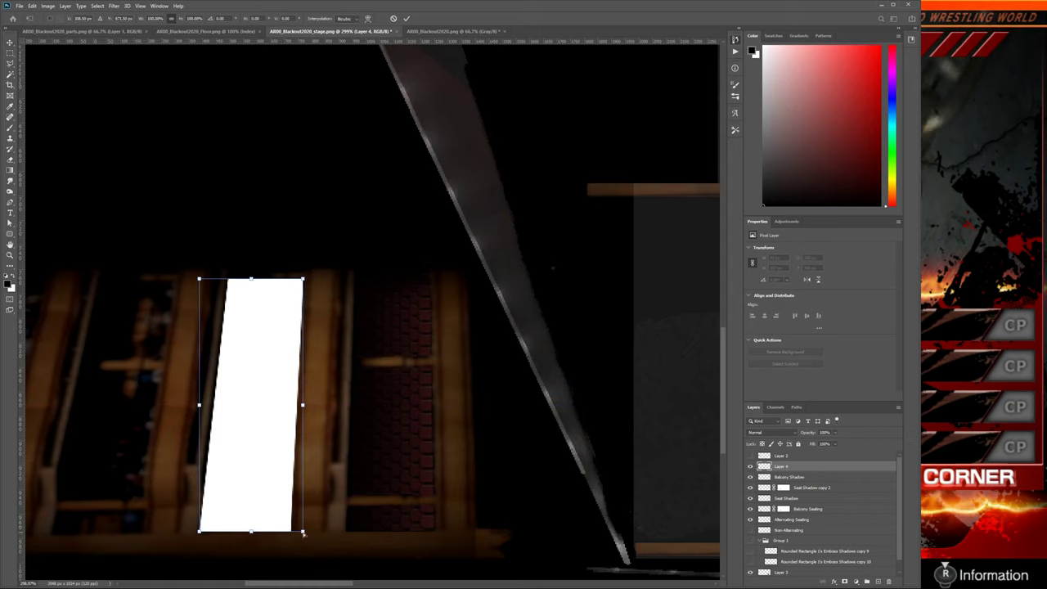
mouse_move(303, 533)
mouse_down()
mouse_move(278, 533)
mouse_move(297, 533)
mouse_up()
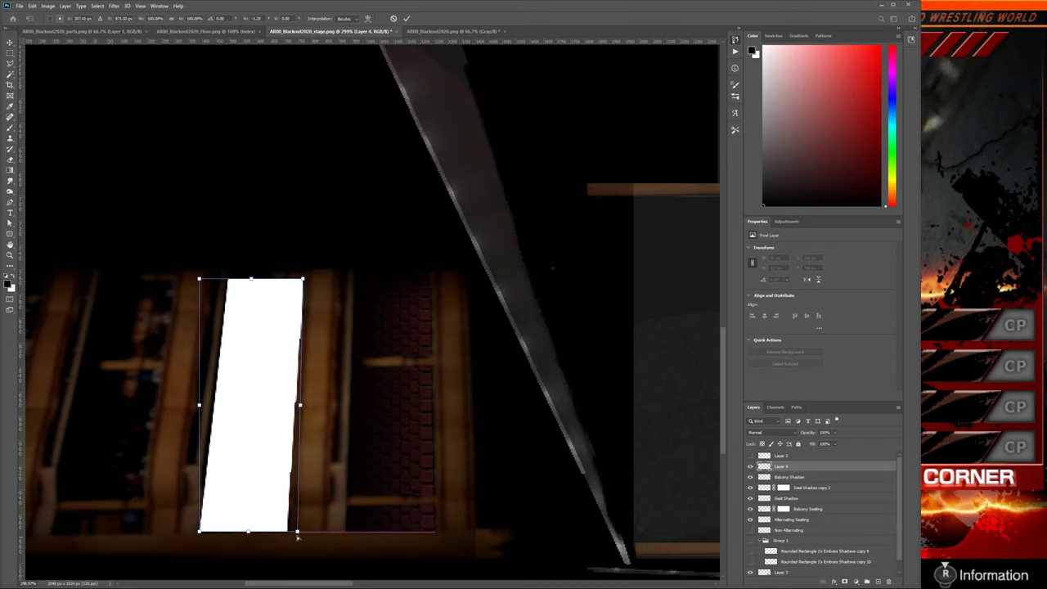
click(406, 18)
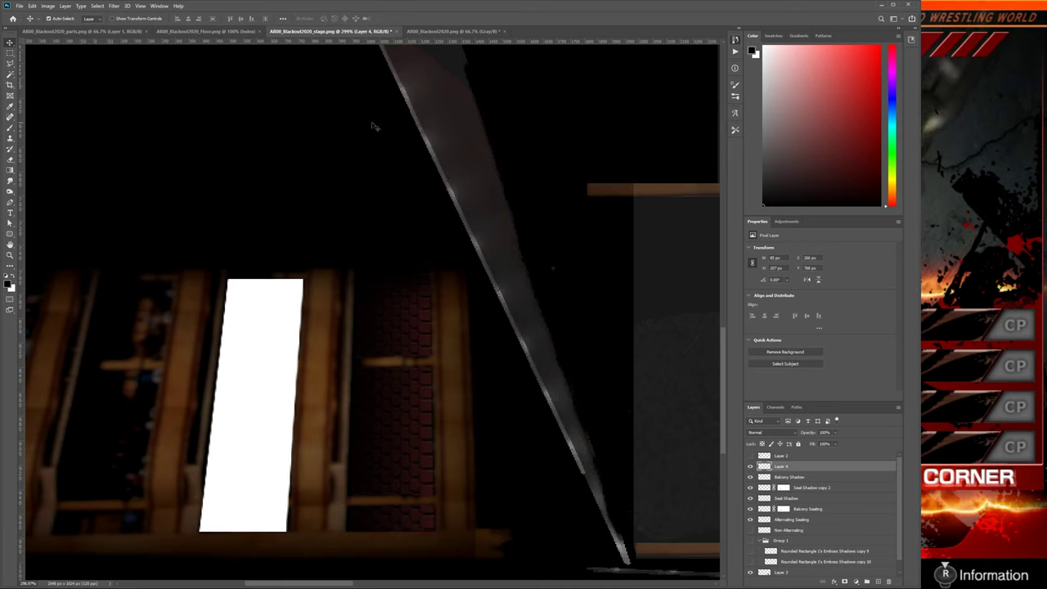
key(Delete)
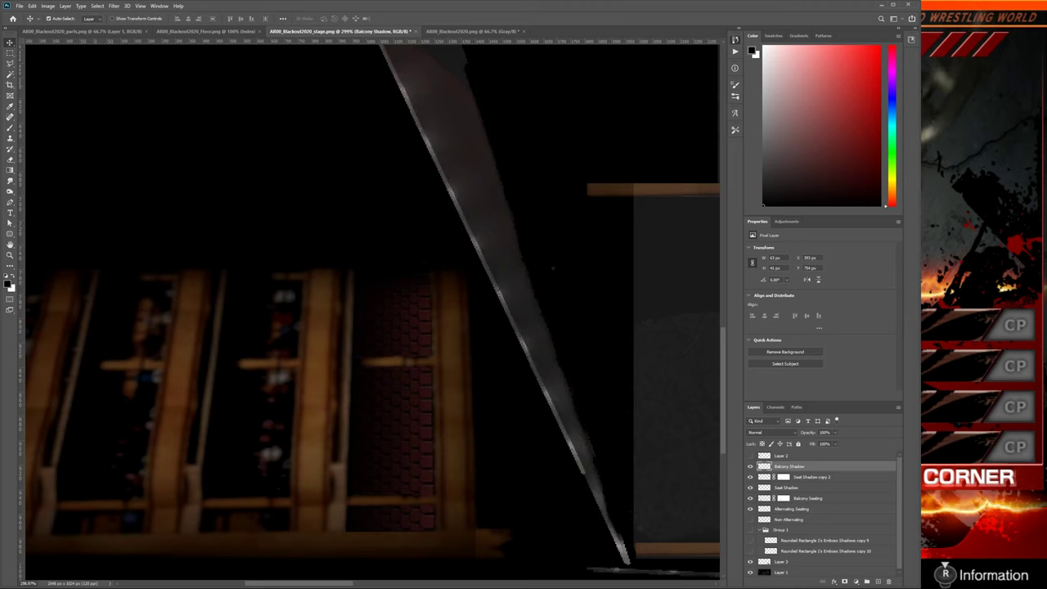
Step: Switch to Fire Pro Wrestling World, run the exhibition match in The Blackout 2020 ring to check the balcony seating, and exit the match
key(alt+Tab)
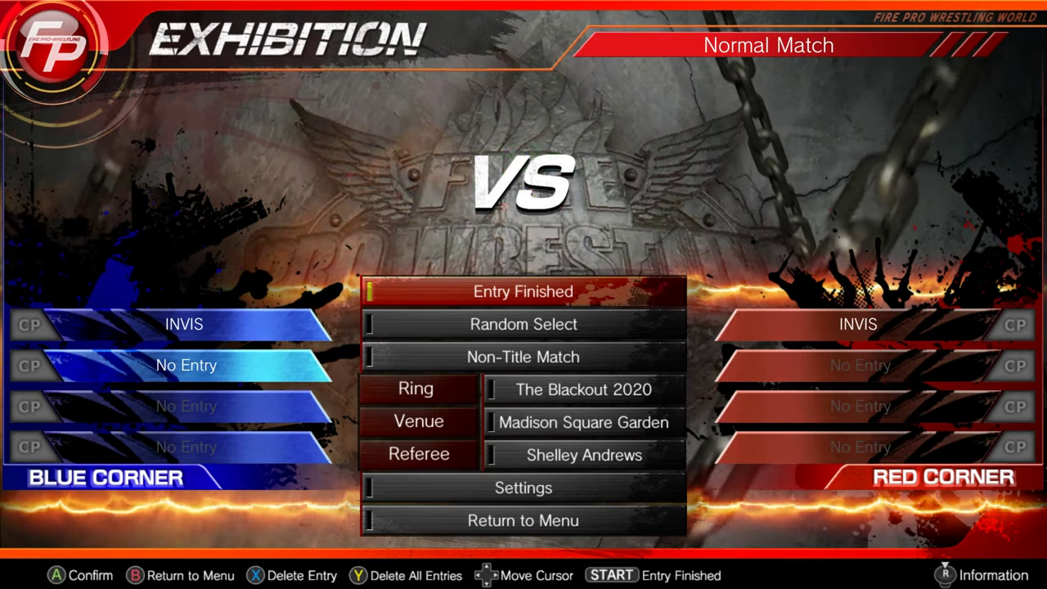
key(Right)
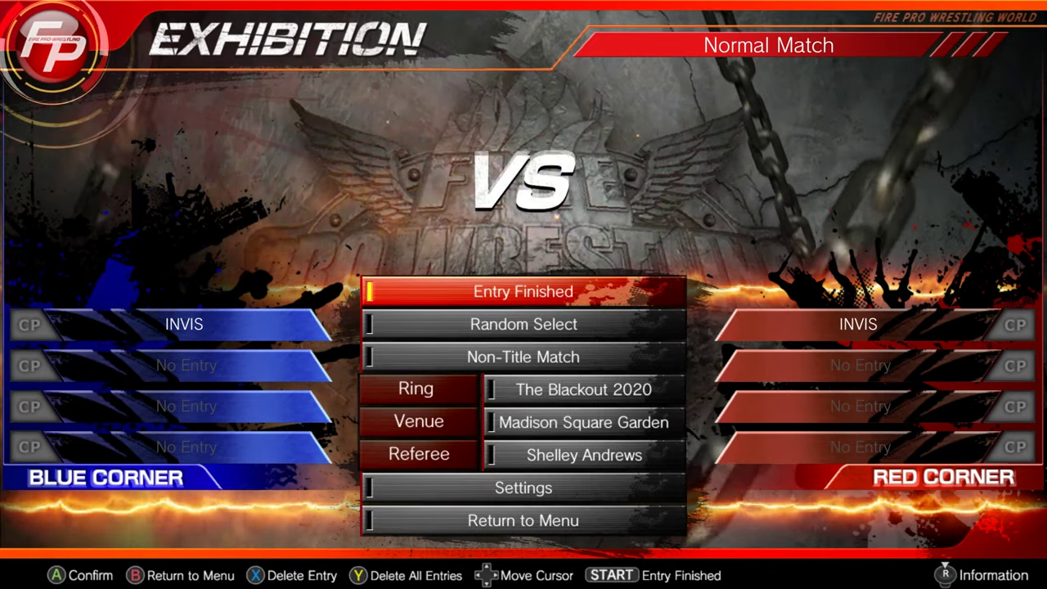
key(Return)
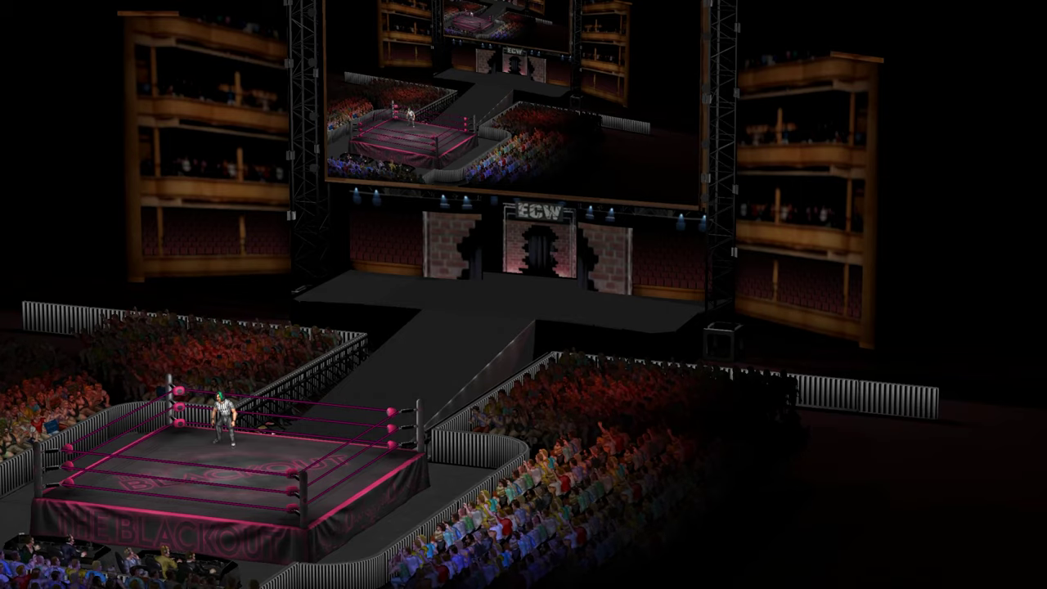
key(Escape)
key(Up)
key(Return)
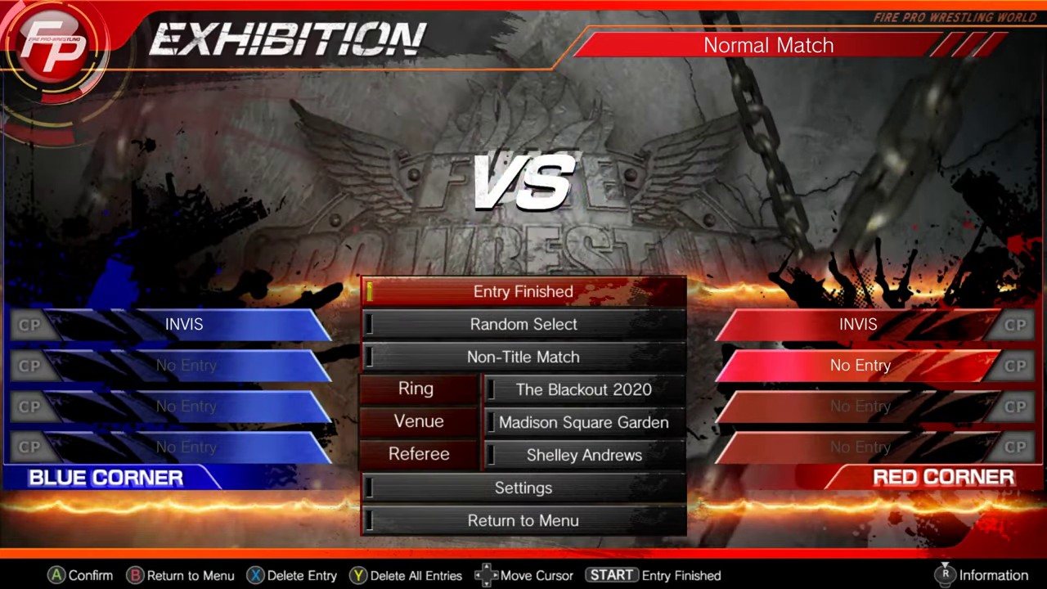
key(Down)
key(Down)
key(Down)
key(Down)
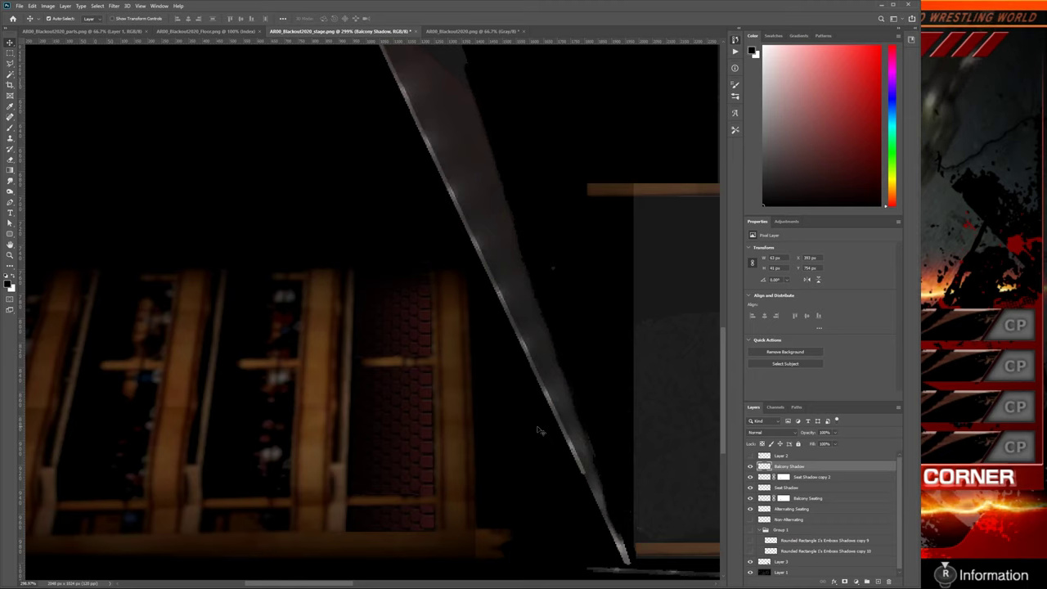
Step: Switch to Photoshop and examine the whole stage texture, comparing the seating beside the brick wall with the balcony columns
key(ctrl+minus)
key(ctrl+minus)
key(ctrl+minus)
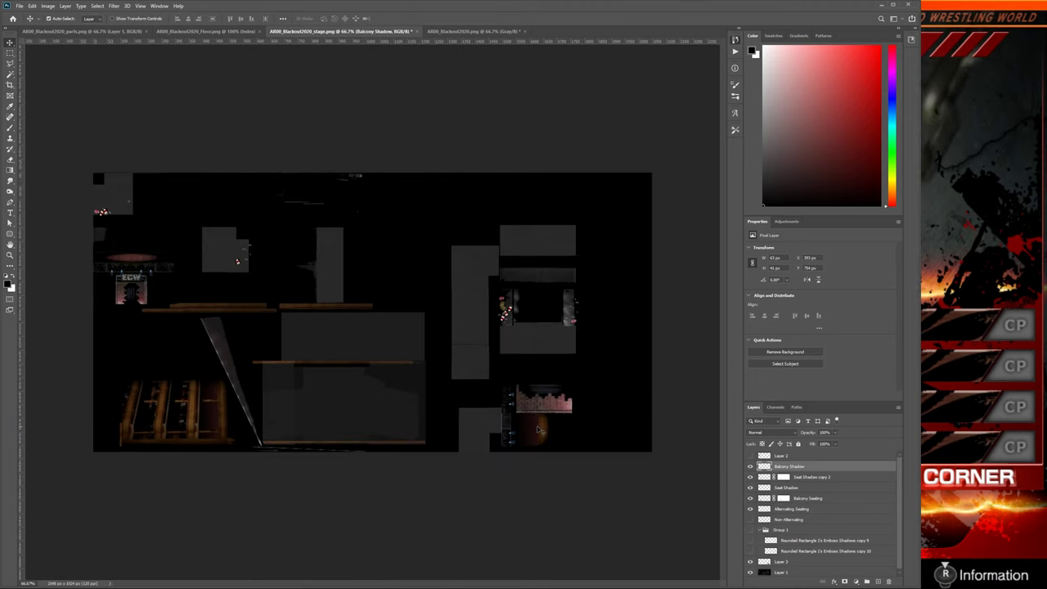
click(507, 547)
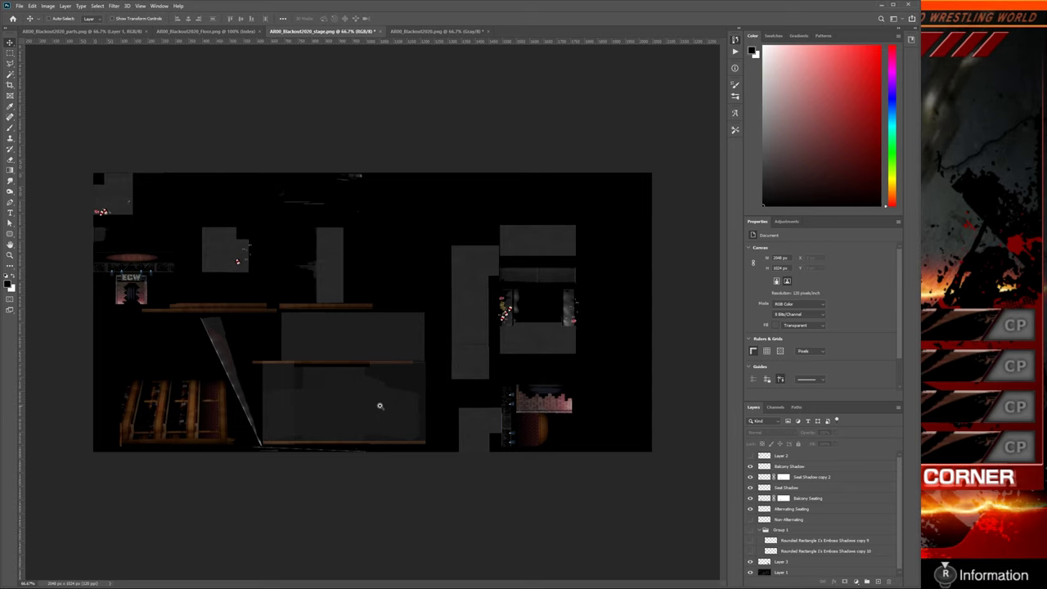
drag(379, 405, 409, 417)
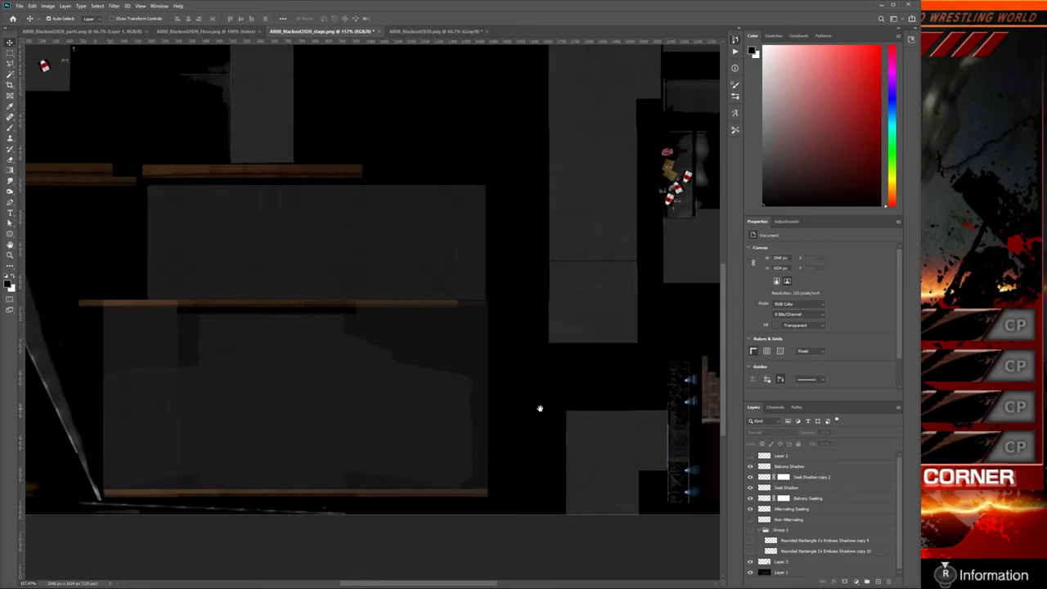
drag(540, 408, 352, 393)
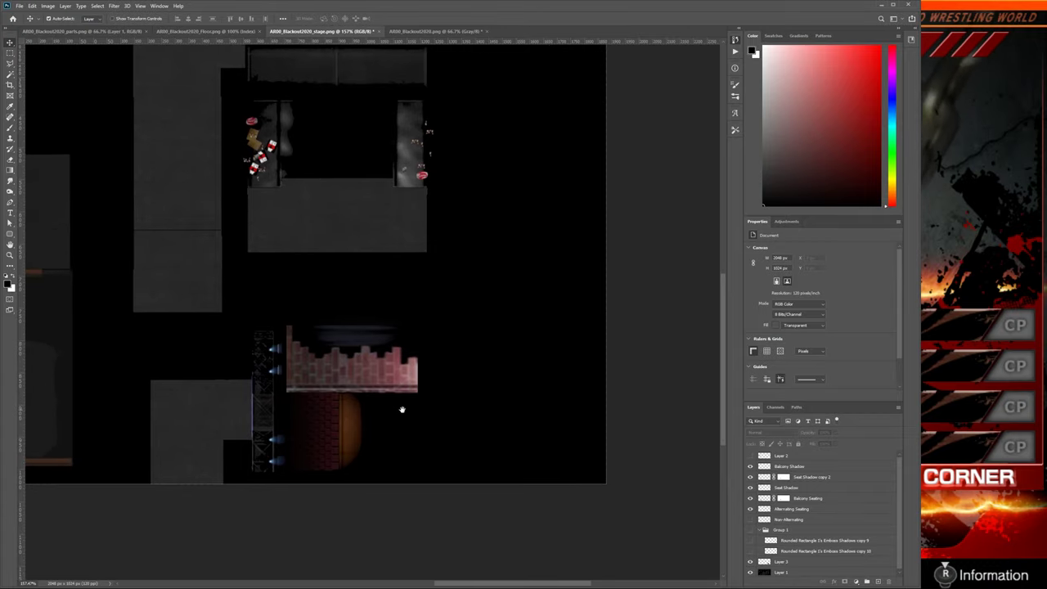
drag(504, 425, 719, 408)
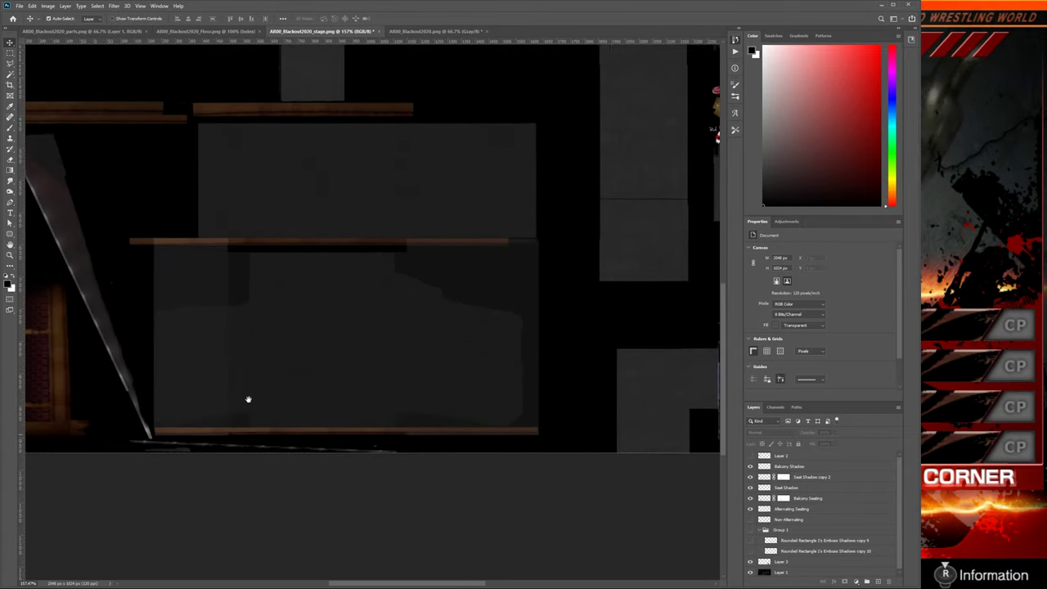
drag(248, 400, 453, 392)
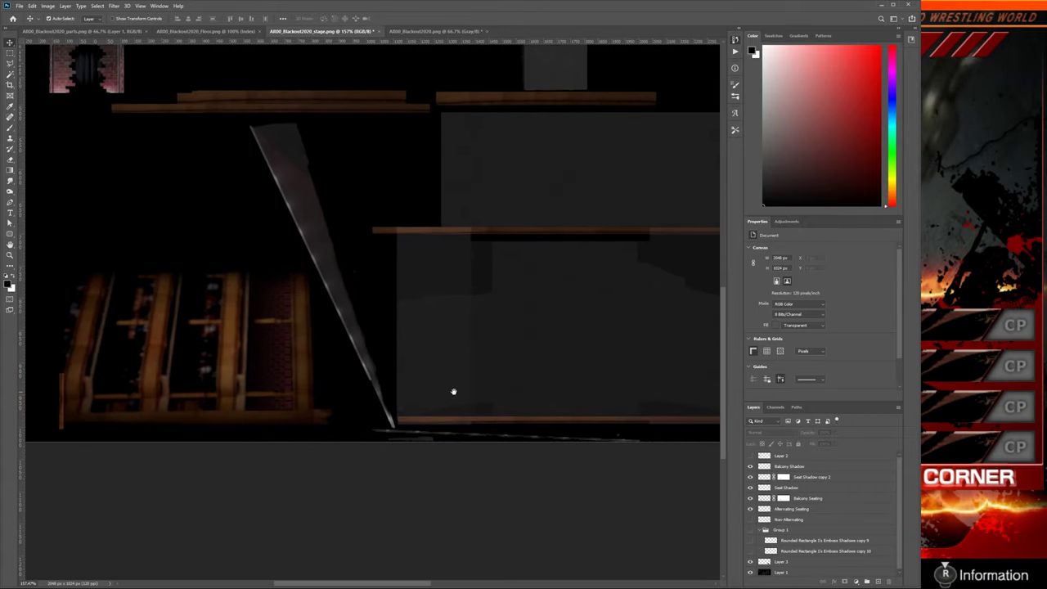
Step: Select the Balcony Seating layer
click(801, 498)
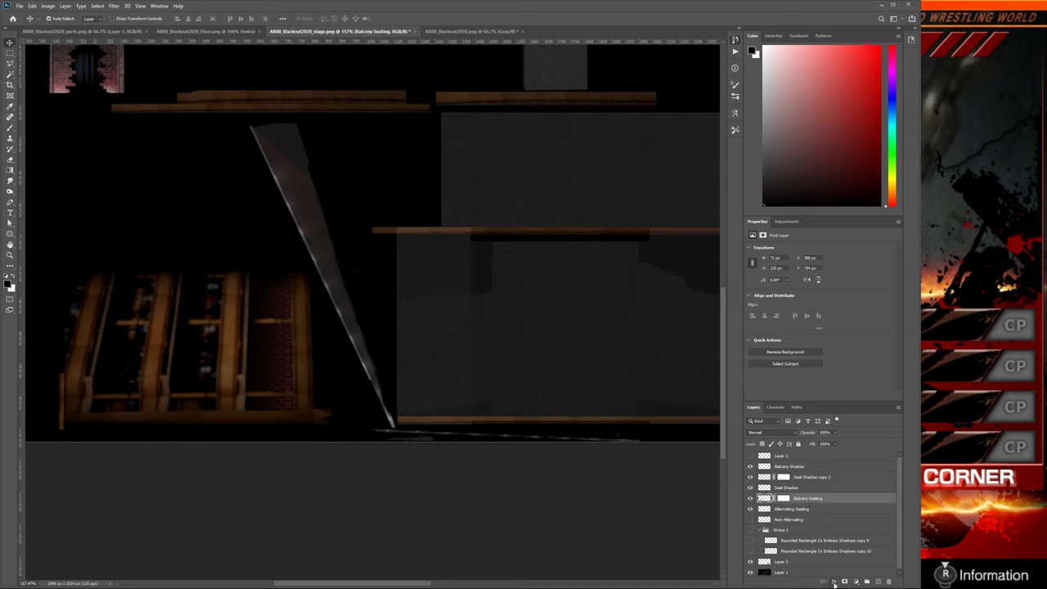